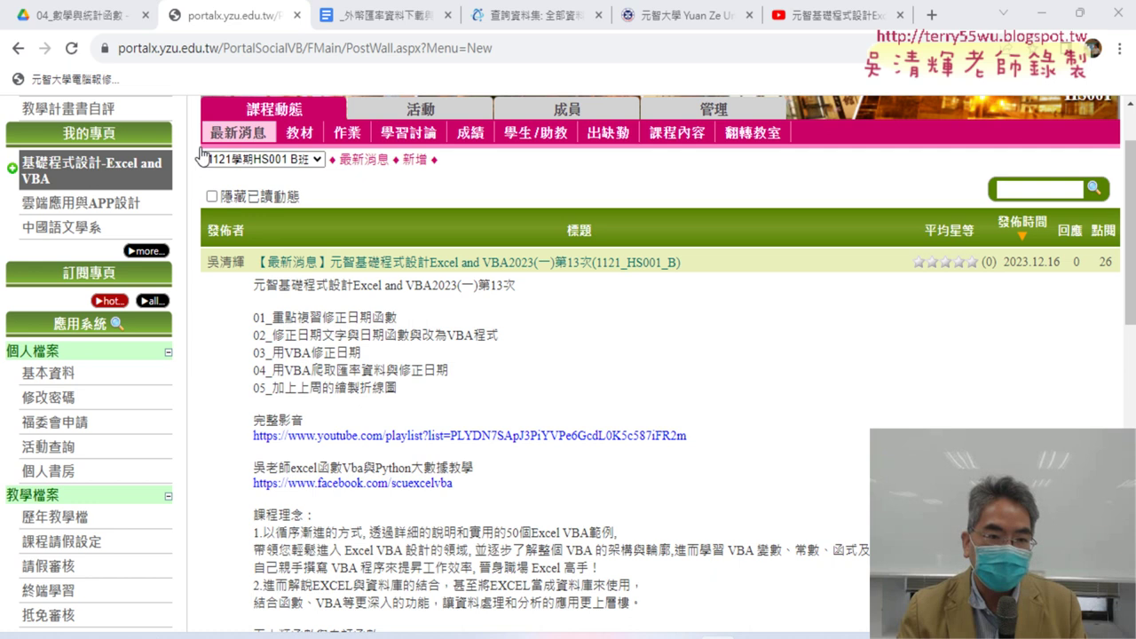
Step: Expand the 第13次 post in the course news list and open its YouTube playlist link
{"action": "left_click", "coordinate": [225, 135]}
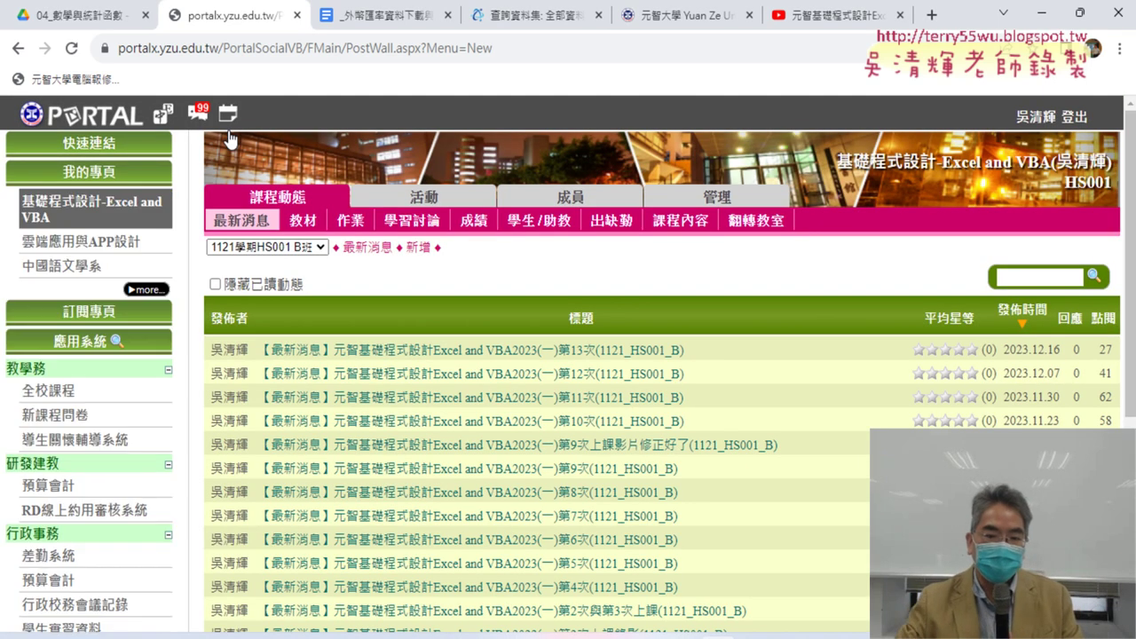
{"action": "scroll", "coordinate": [630, 404], "scroll_direction": "down", "scroll_amount": 3}
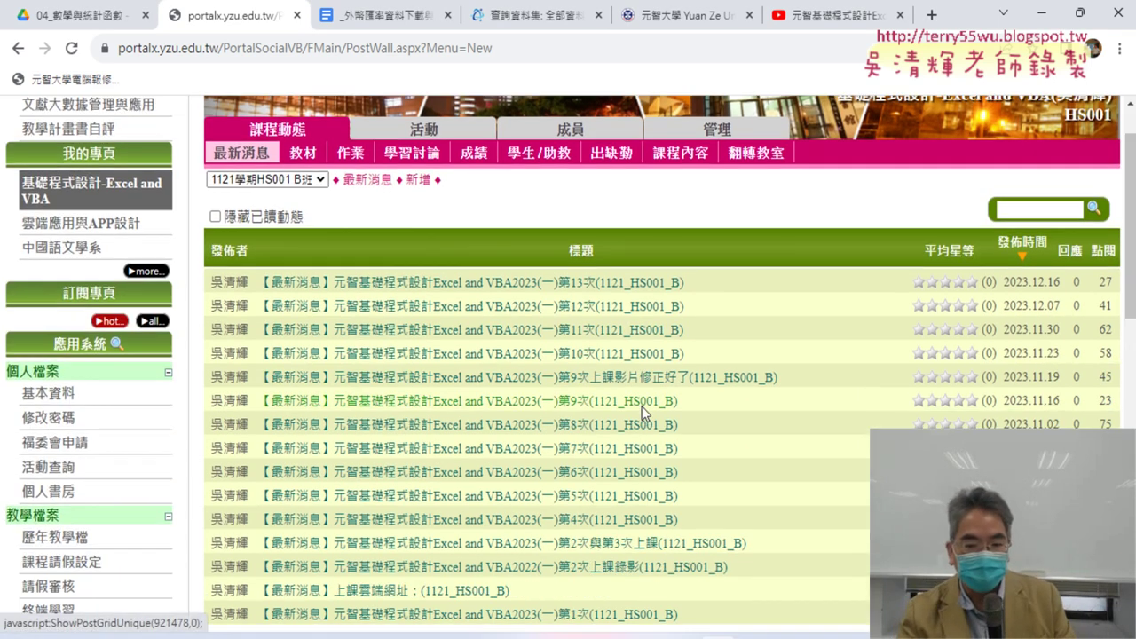
{"action": "scroll", "coordinate": [606, 515], "scroll_direction": "up", "scroll_amount": 3}
{"action": "scroll", "coordinate": [607, 513], "scroll_direction": "up", "scroll_amount": 1}
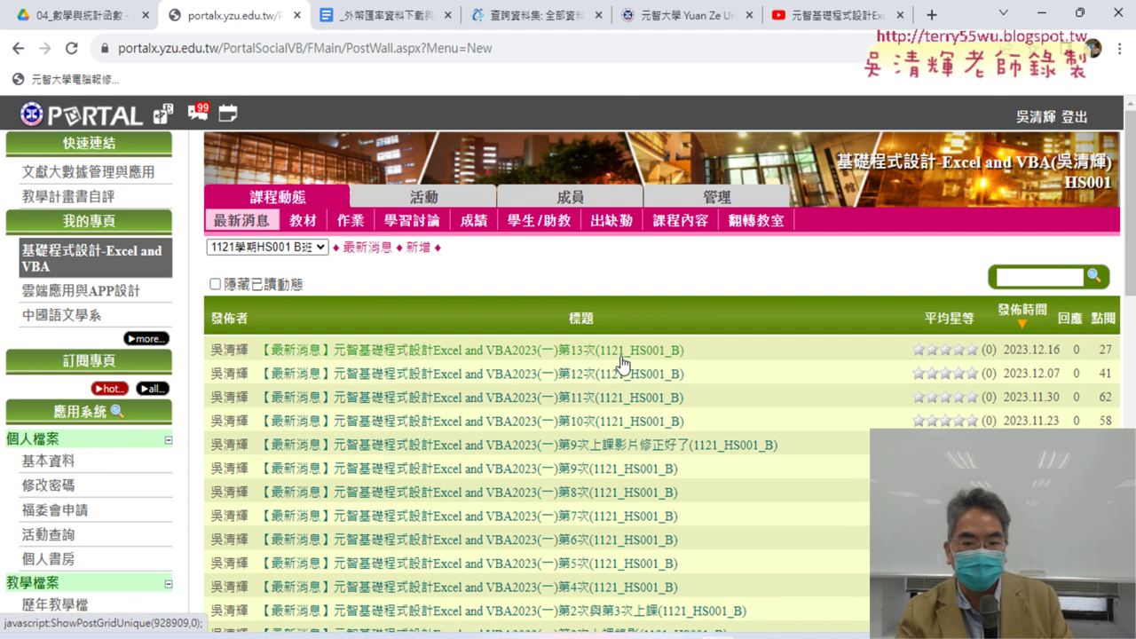
{"action": "left_click", "coordinate": [621, 355]}
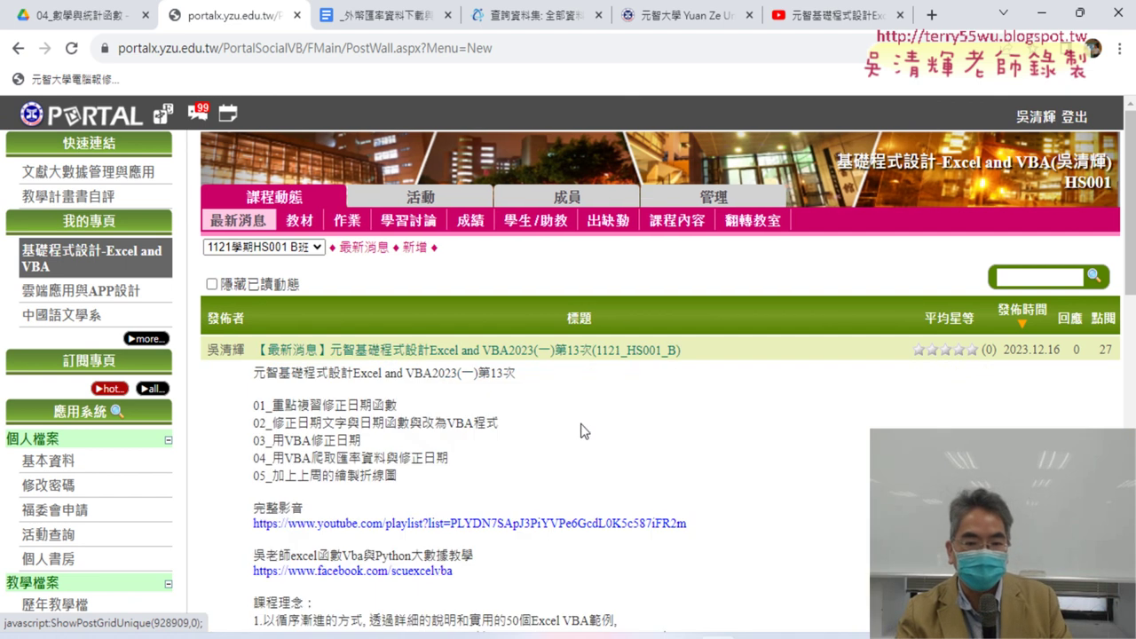
{"action": "scroll", "coordinate": [586, 430], "scroll_direction": "down", "scroll_amount": 1}
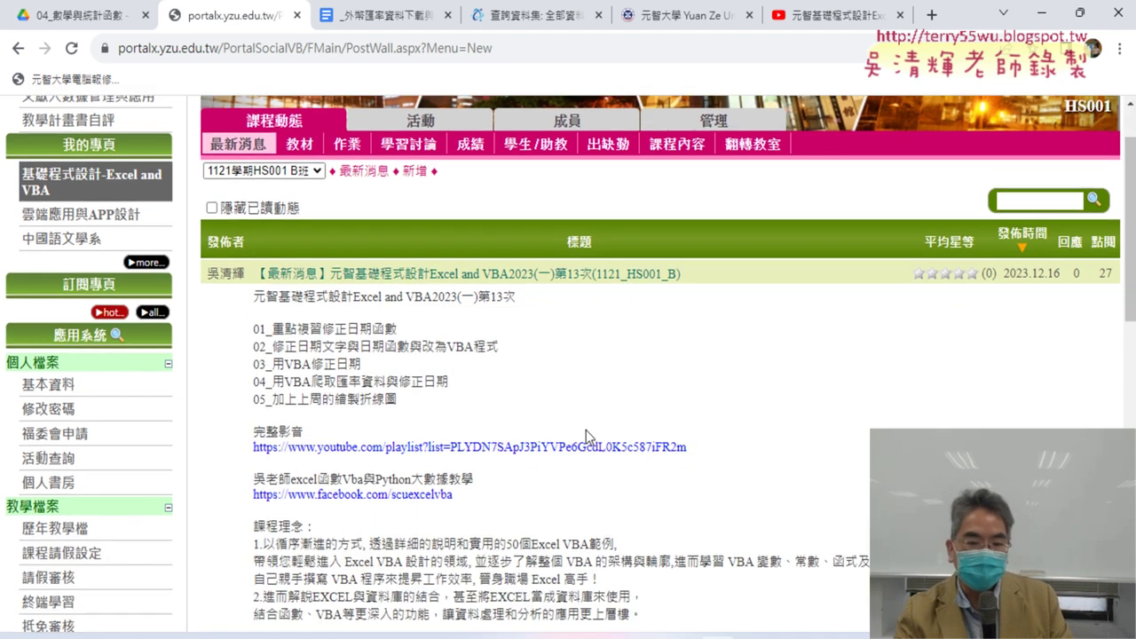
{"action": "left_click", "coordinate": [586, 433]}
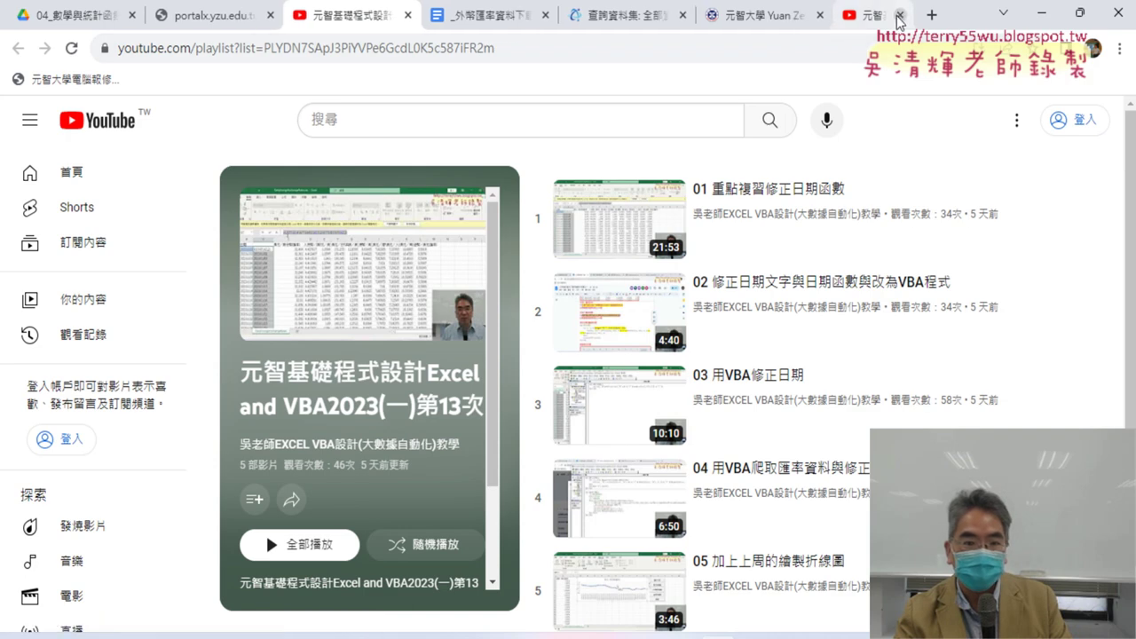
Step: Close the extra YouTube tab and the 13th-session playlist tab to return to the portal
{"action": "left_click", "coordinate": [901, 15]}
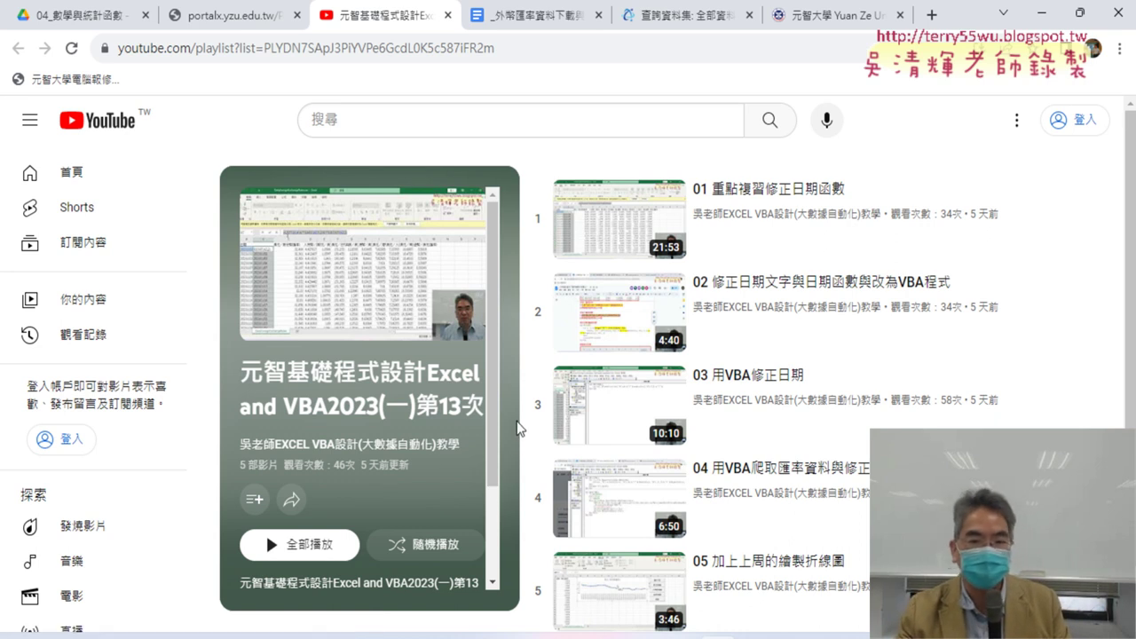
{"action": "scroll", "coordinate": [524, 417], "scroll_direction": "down", "scroll_amount": 1}
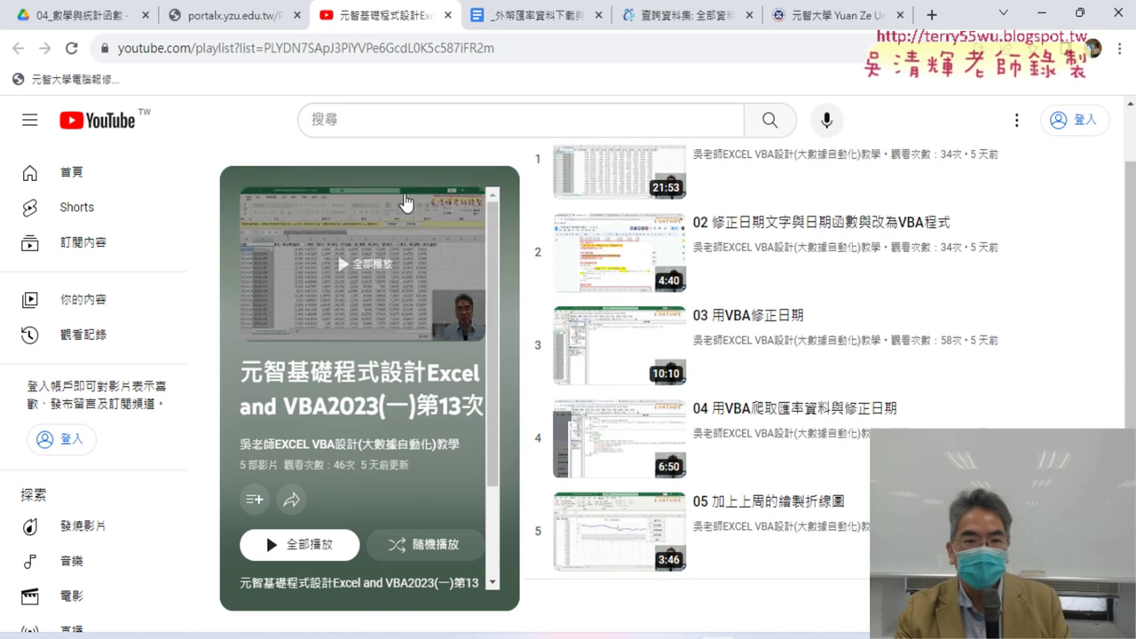
{"action": "left_click", "coordinate": [448, 16]}
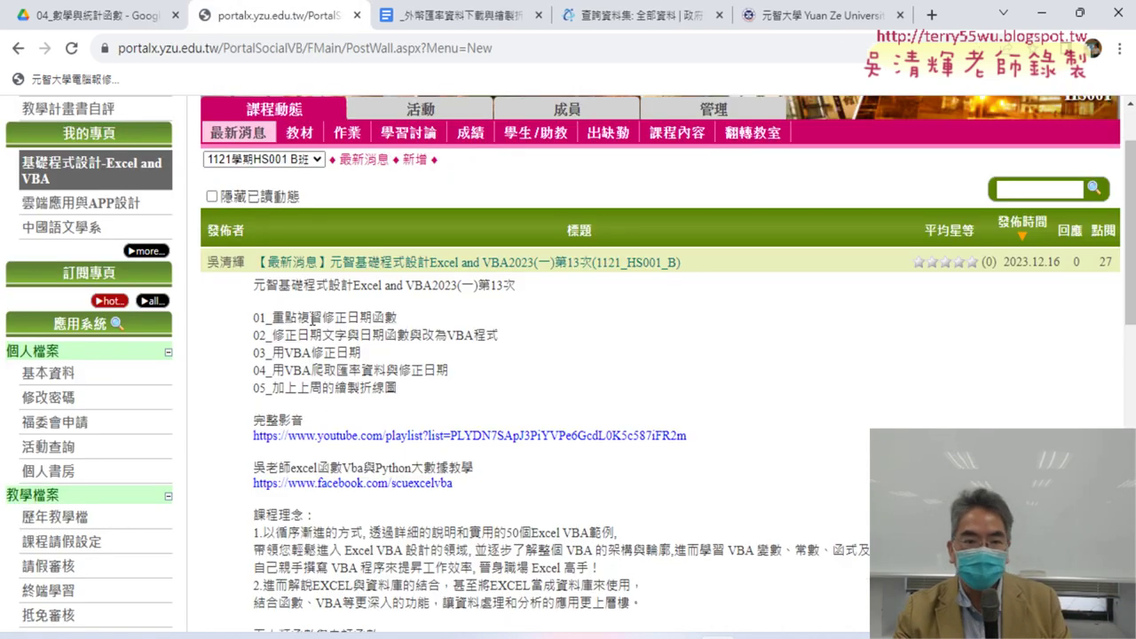
Step: Scroll down to the older 第12次 news post and expand it
{"action": "scroll", "coordinate": [357, 349], "scroll_direction": "down", "scroll_amount": 1}
{"action": "scroll", "coordinate": [373, 344], "scroll_direction": "down", "scroll_amount": 6}
{"action": "scroll", "coordinate": [384, 337], "scroll_direction": "down", "scroll_amount": 1}
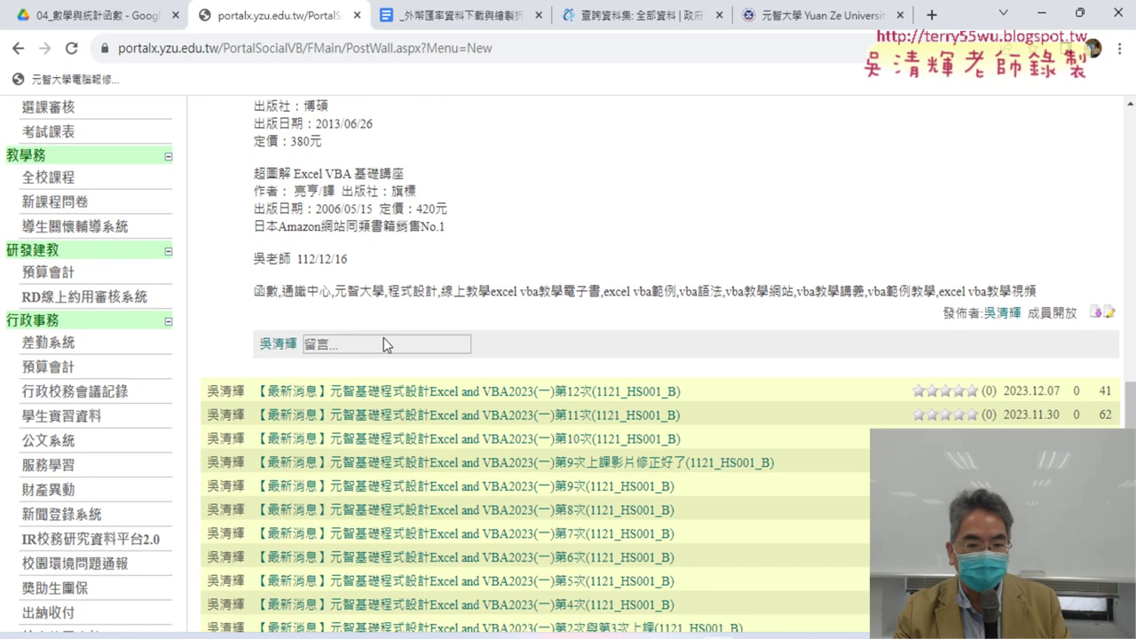
{"action": "left_click", "coordinate": [426, 391]}
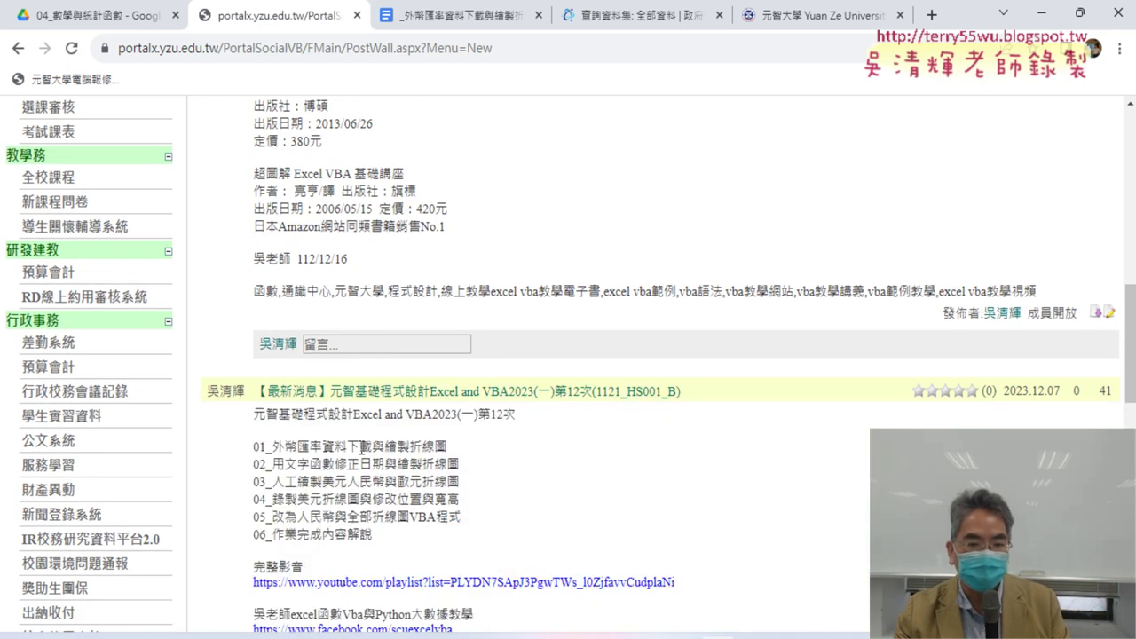
Step: Highlight the topic phrases 外幣匯率, 繪製折線圖, VBA程式 and 錄製美元折線圖
{"action": "left_click_drag", "start_coordinate": [273, 445], "coordinate": [322, 447]}
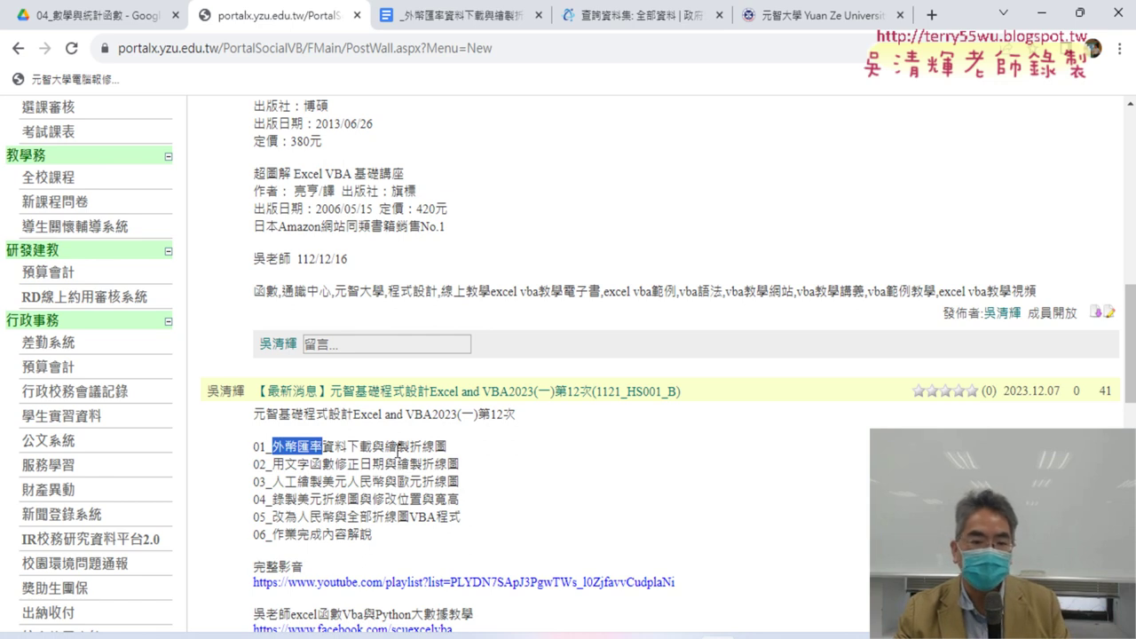
{"action": "left_click_drag", "start_coordinate": [385, 446], "coordinate": [449, 447]}
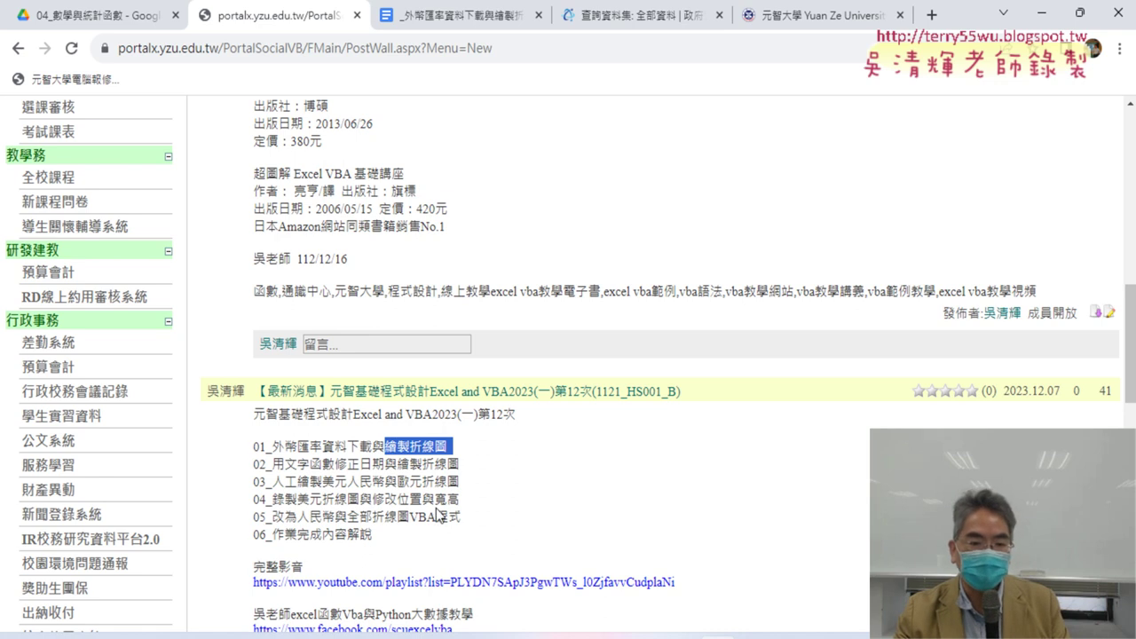
{"action": "left_click_drag", "start_coordinate": [408, 517], "coordinate": [463, 516]}
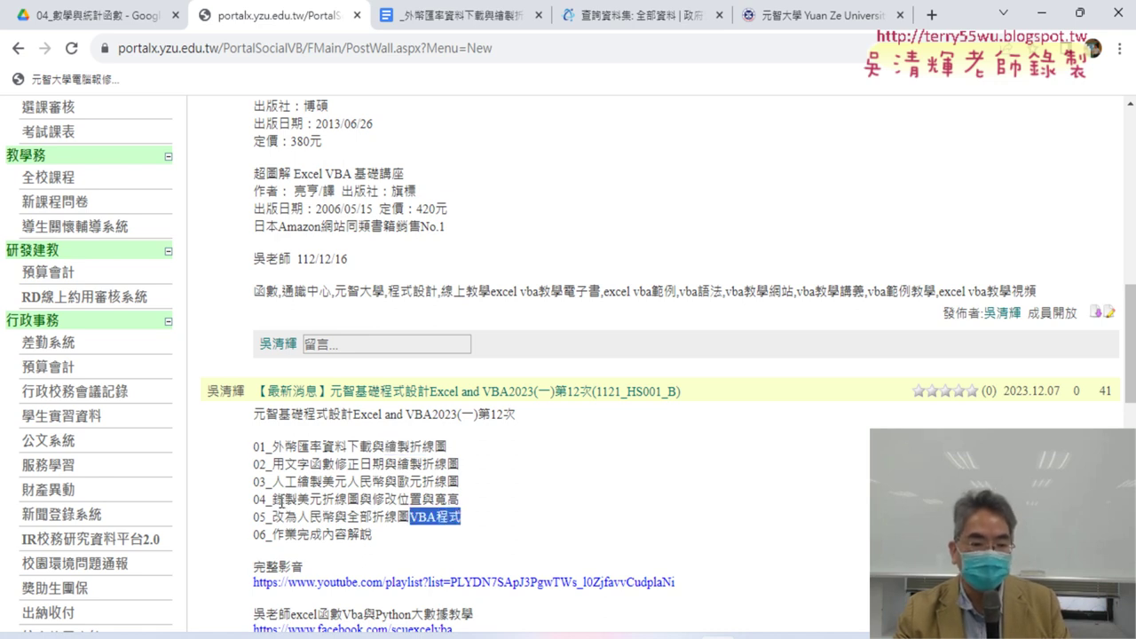
{"action": "left_click_drag", "start_coordinate": [271, 500], "coordinate": [359, 499]}
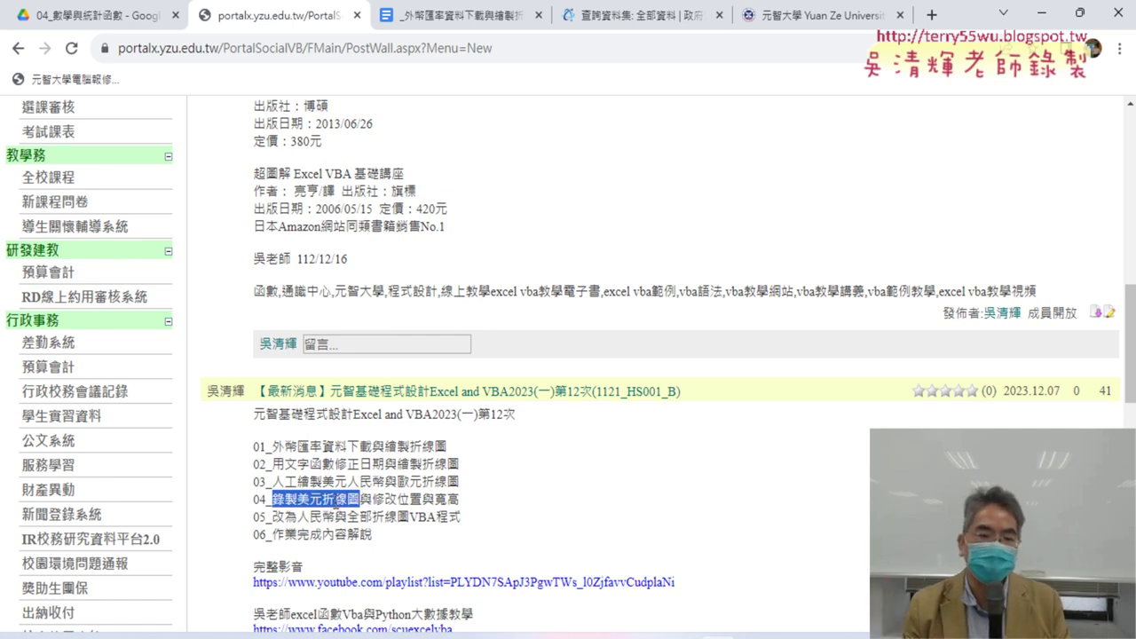
{"action": "scroll", "coordinate": [390, 384], "scroll_direction": "up", "scroll_amount": 3}
Step: Highlight 修正日期函數, VBA程式 and VBA修正日期 in the 第13次 topics, then switch to Excel
{"action": "scroll", "coordinate": [389, 384], "scroll_direction": "up", "scroll_amount": 2}
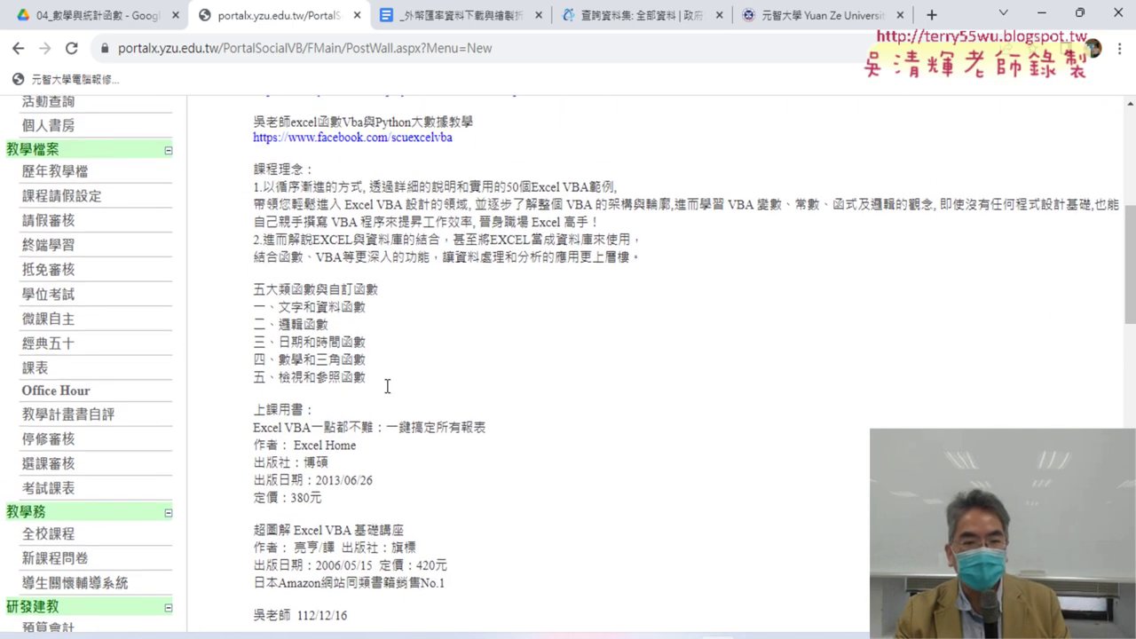
{"action": "scroll", "coordinate": [389, 383], "scroll_direction": "up", "scroll_amount": 2}
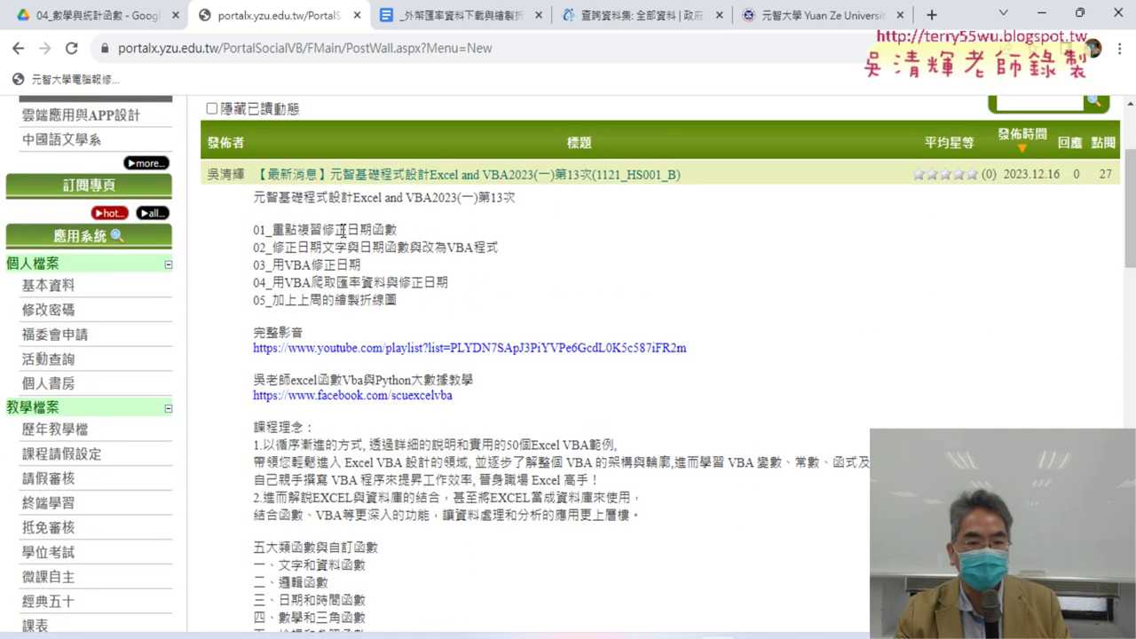
{"action": "left_click_drag", "start_coordinate": [325, 230], "coordinate": [399, 228]}
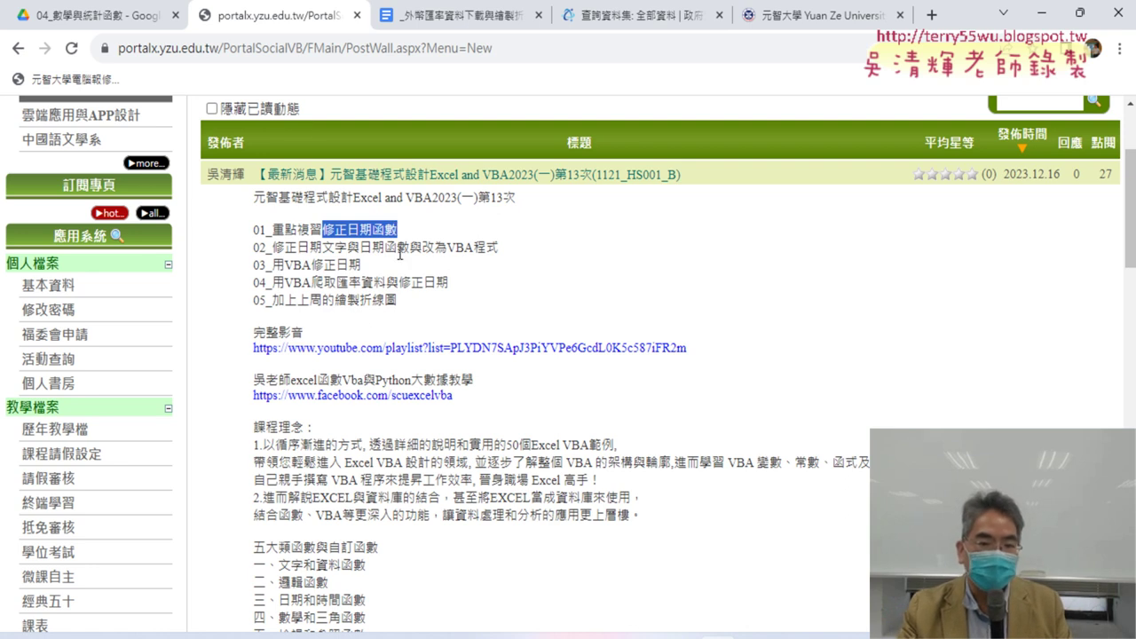
{"action": "left_click_drag", "start_coordinate": [447, 248], "coordinate": [502, 248]}
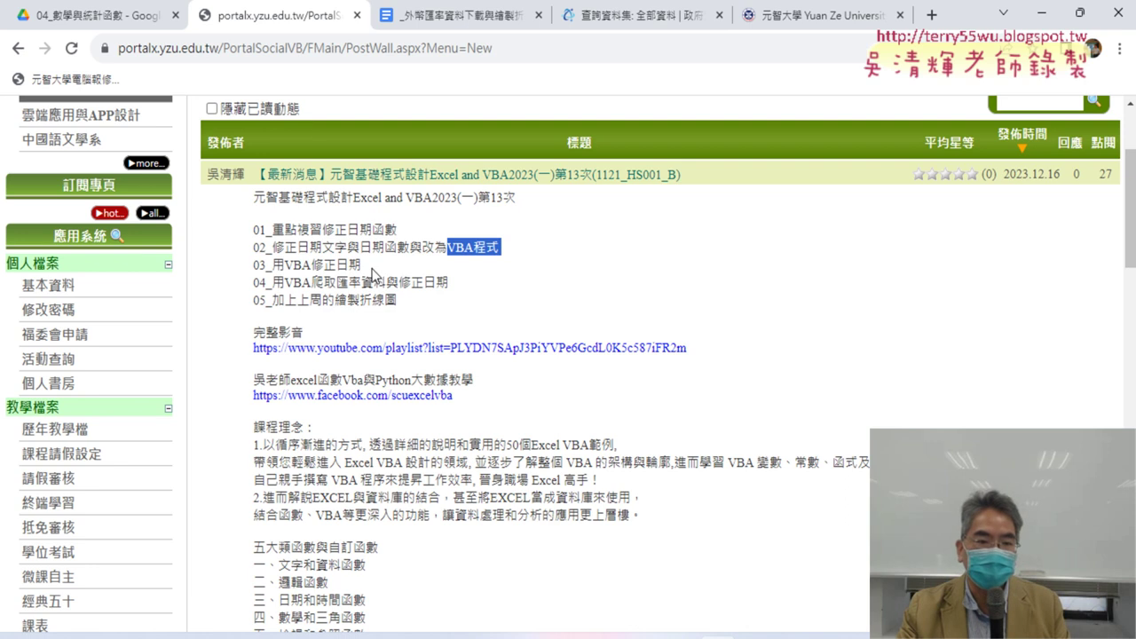
{"action": "left_click_drag", "start_coordinate": [283, 264], "coordinate": [366, 265]}
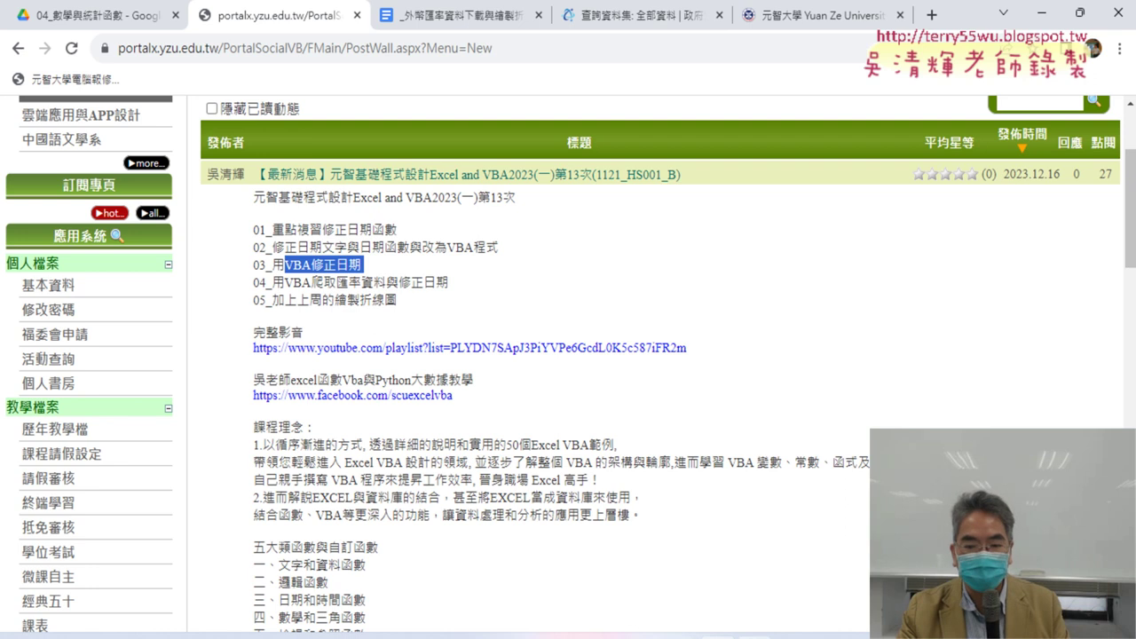
{"action": "key", "text": "alt+Tab"}
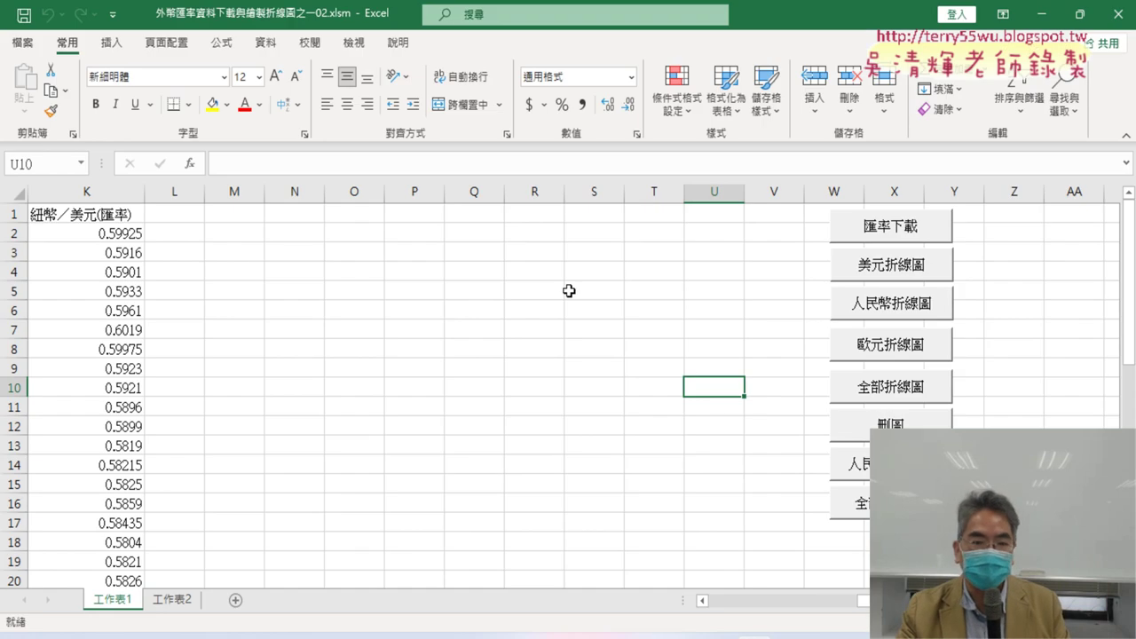
Step: Open the 匯率下載 button's macro code and maximize the Module1 window
{"action": "right_click", "coordinate": [898, 232]}
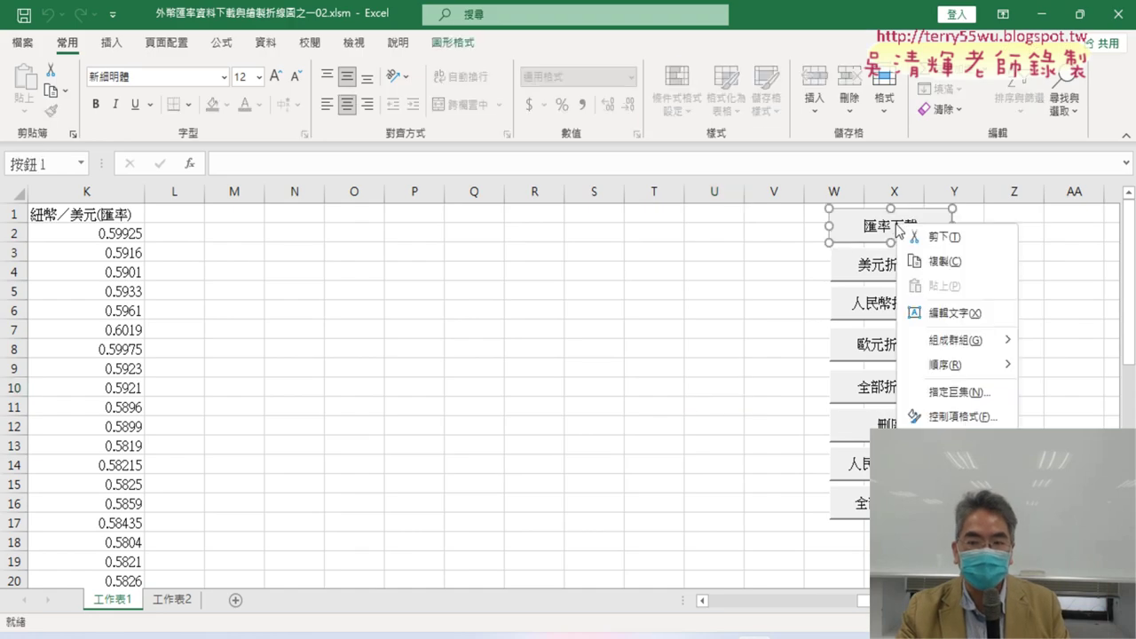
{"action": "left_click", "coordinate": [957, 392]}
{"action": "left_click", "coordinate": [1091, 264]}
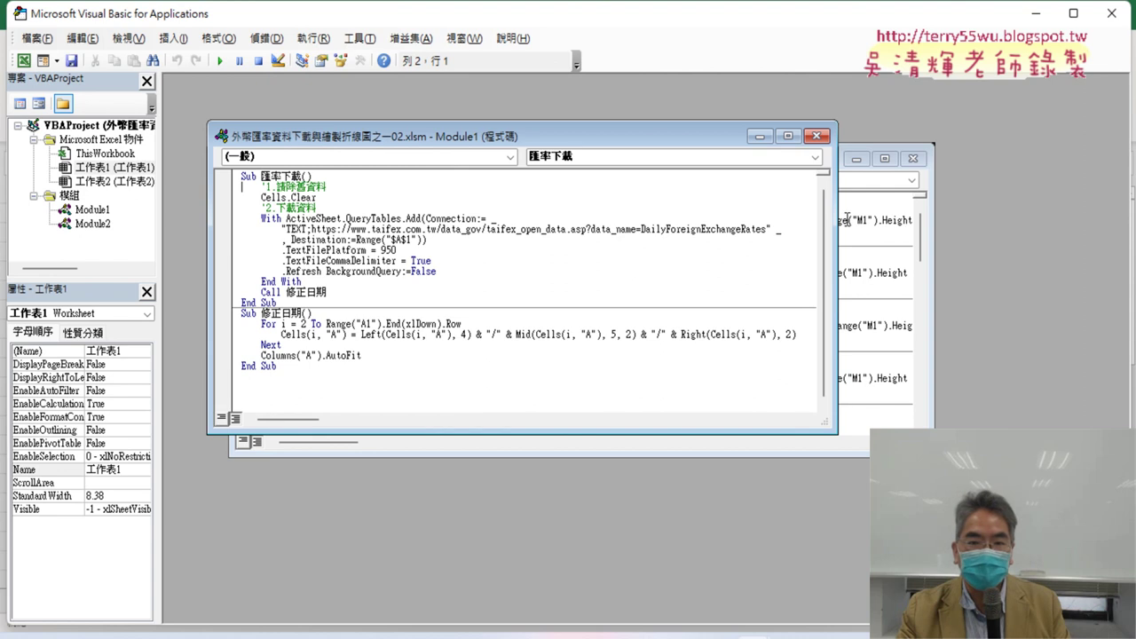
{"action": "double_click", "coordinate": [607, 134]}
Step: Set the editor's code font size to 12 in the 撰寫風格 options
{"action": "left_click", "coordinate": [379, 40]}
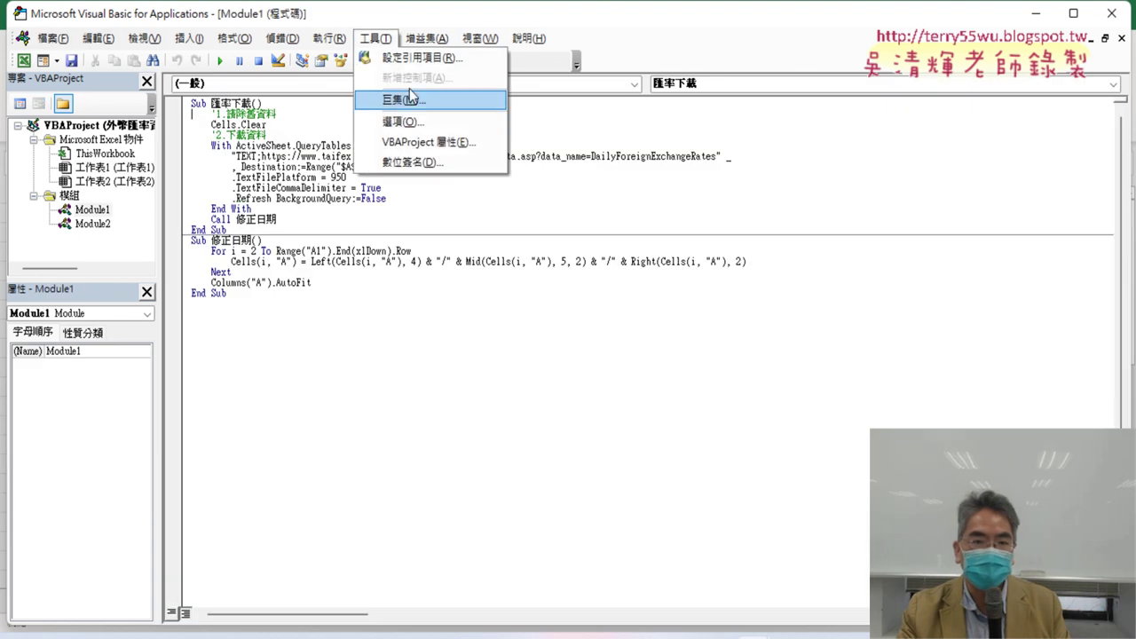
{"action": "left_click", "coordinate": [402, 122]}
{"action": "left_click", "coordinate": [465, 152]}
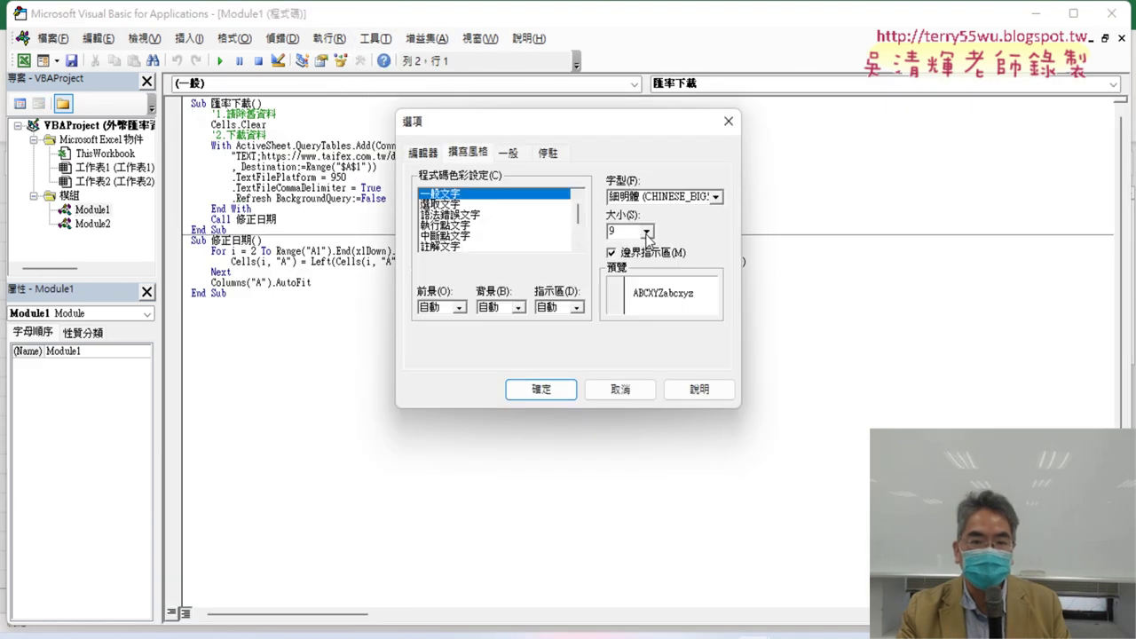
{"action": "left_click", "coordinate": [646, 231]}
{"action": "left_click", "coordinate": [621, 284]}
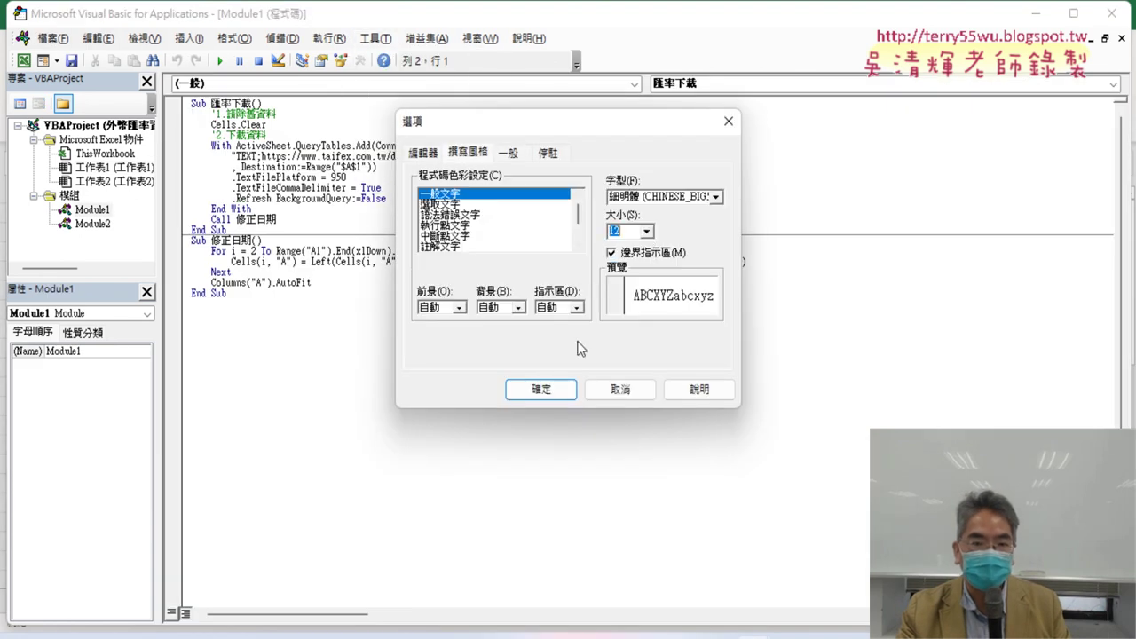
{"action": "left_click", "coordinate": [550, 390]}
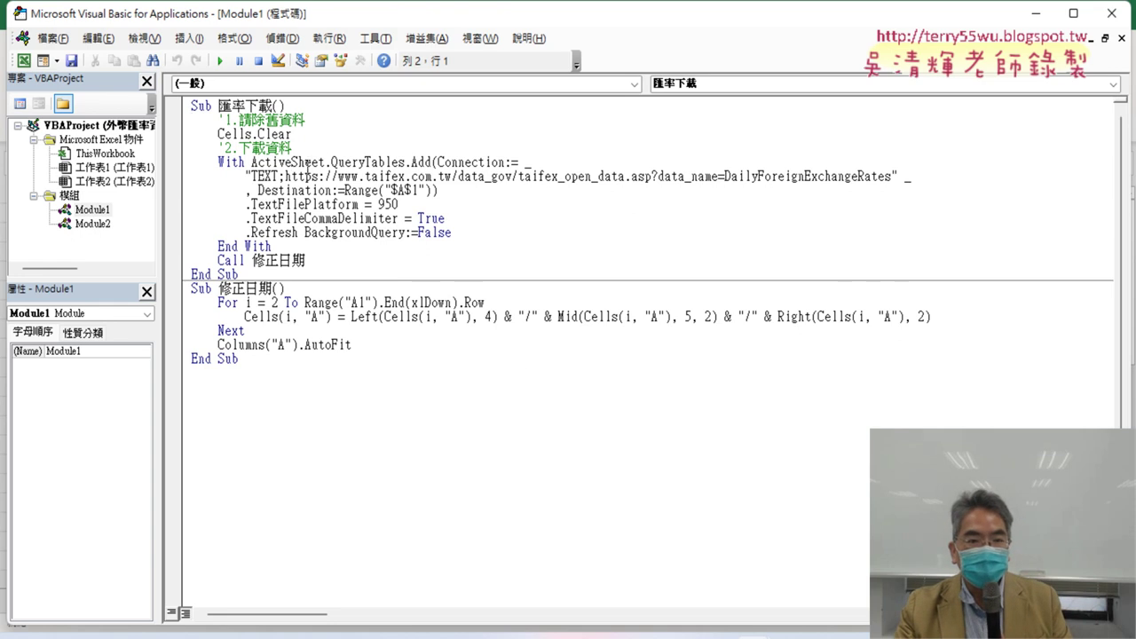
Step: Highlight QueryTables, TEXT;, the exchange-rate download URL and the 950 platform value in the code
{"action": "left_click_drag", "start_coordinate": [330, 162], "coordinate": [405, 163]}
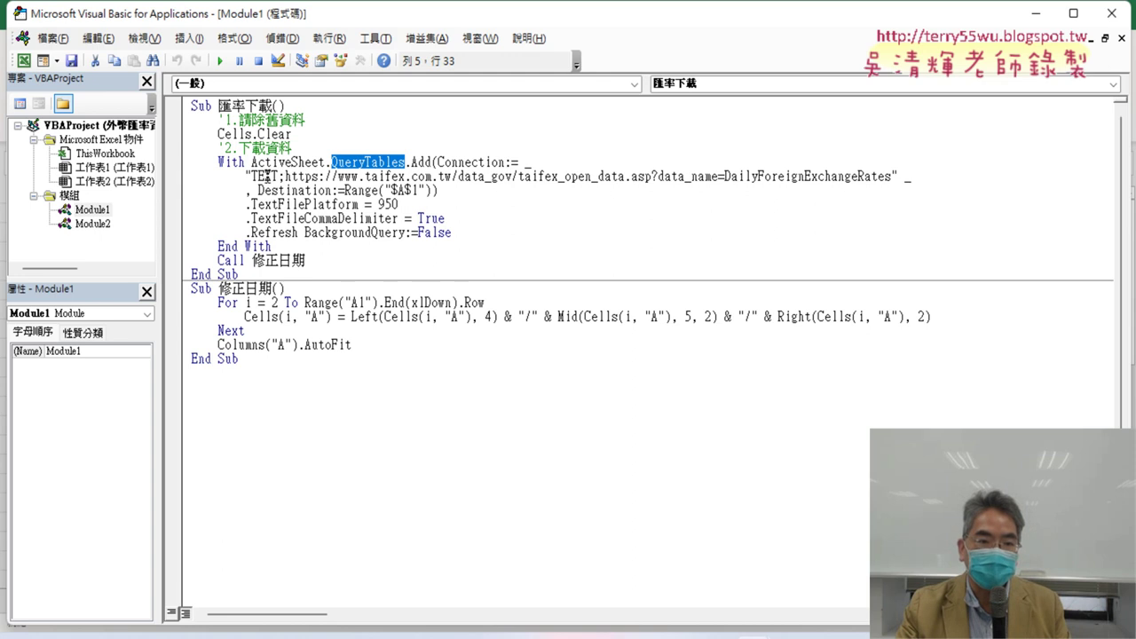
{"action": "left_click_drag", "start_coordinate": [252, 176], "coordinate": [285, 177]}
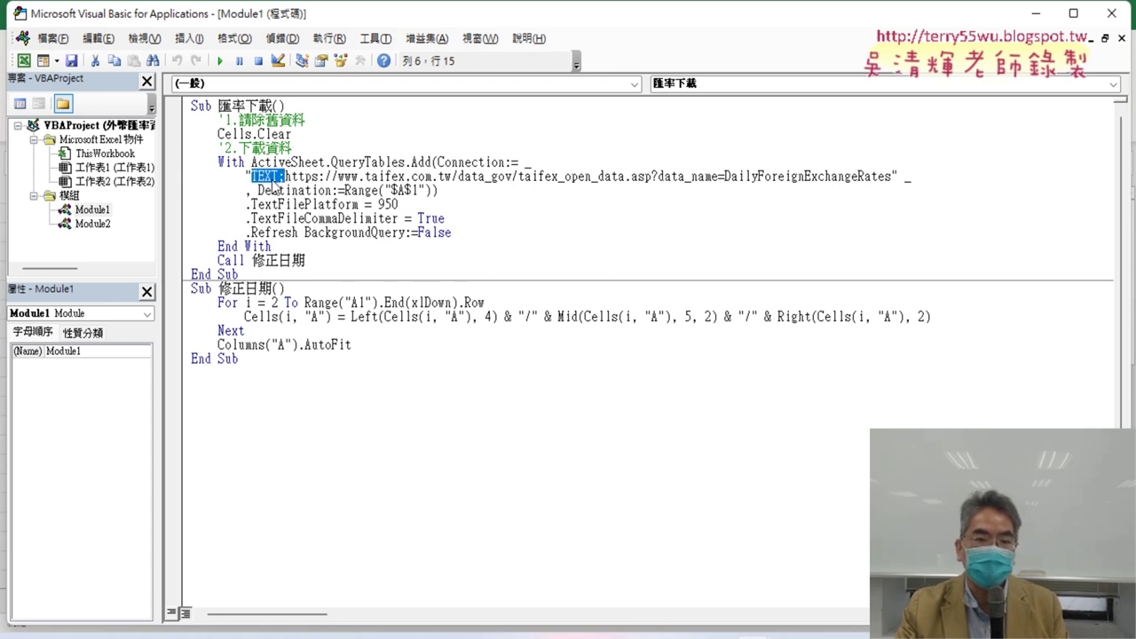
{"action": "left_click", "coordinate": [285, 177]}
{"action": "left_click", "coordinate": [623, 195], "text": "shift"}
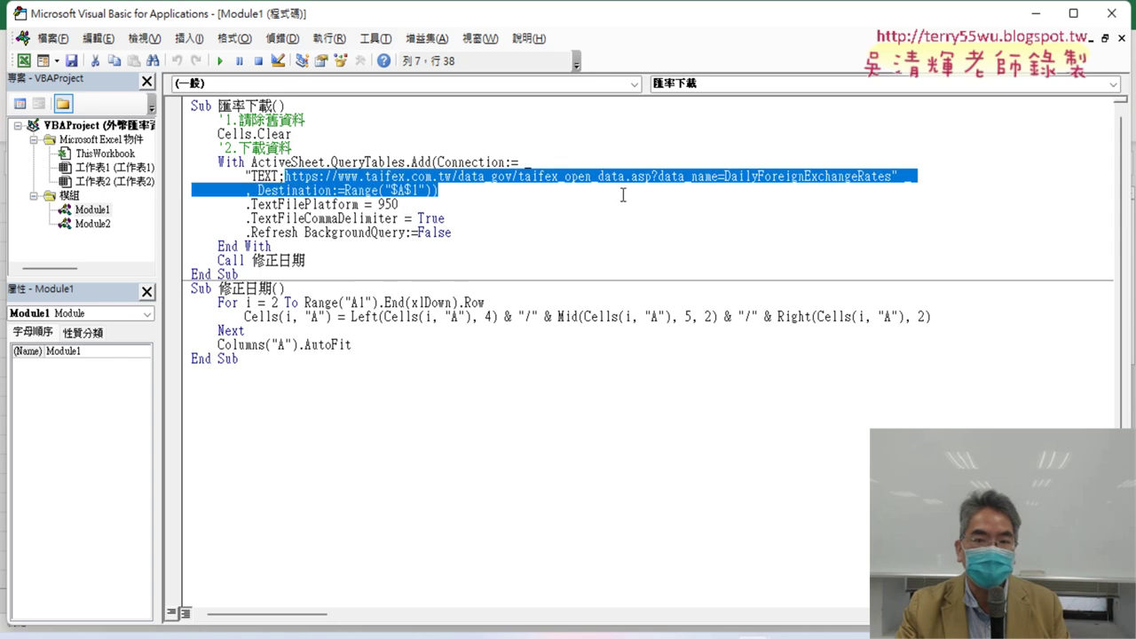
{"action": "left_click_drag", "start_coordinate": [868, 184], "coordinate": [891, 176]}
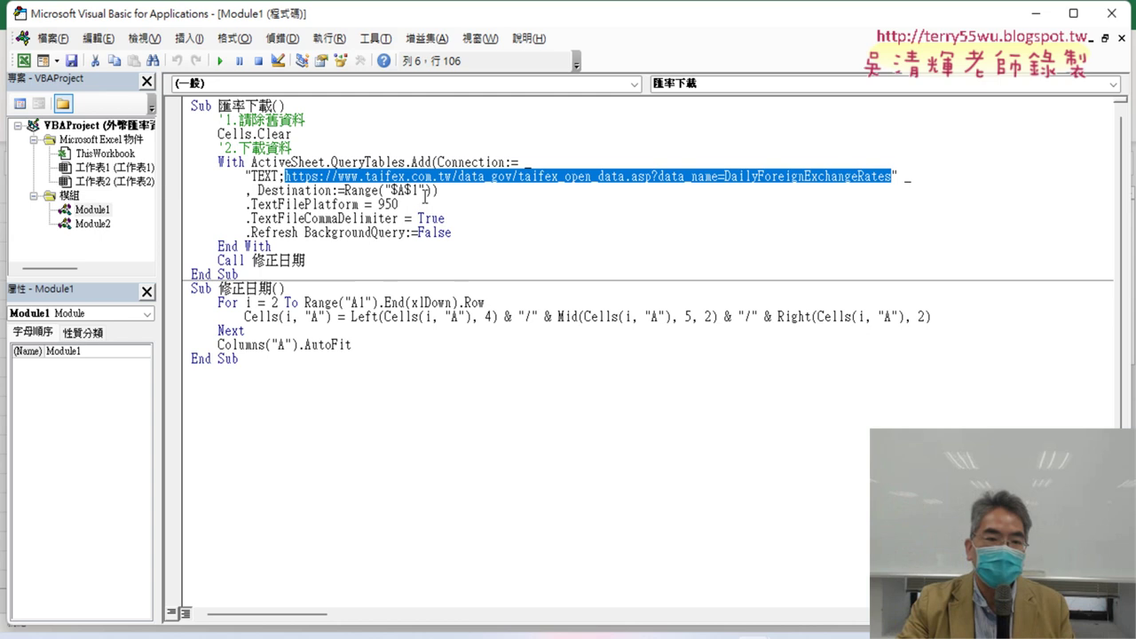
{"action": "left_click_drag", "start_coordinate": [379, 205], "coordinate": [401, 205]}
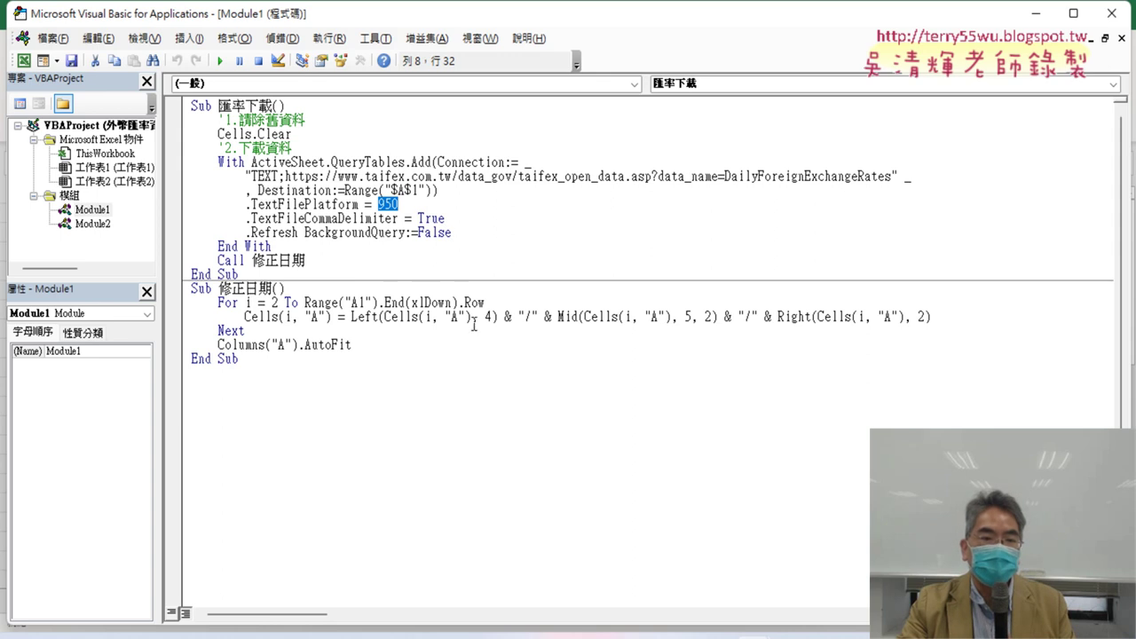
Step: Set a breakpoint on the Call 修正日期 line and move the editor aside
{"action": "left_click_drag", "start_coordinate": [306, 260], "coordinate": [218, 260]}
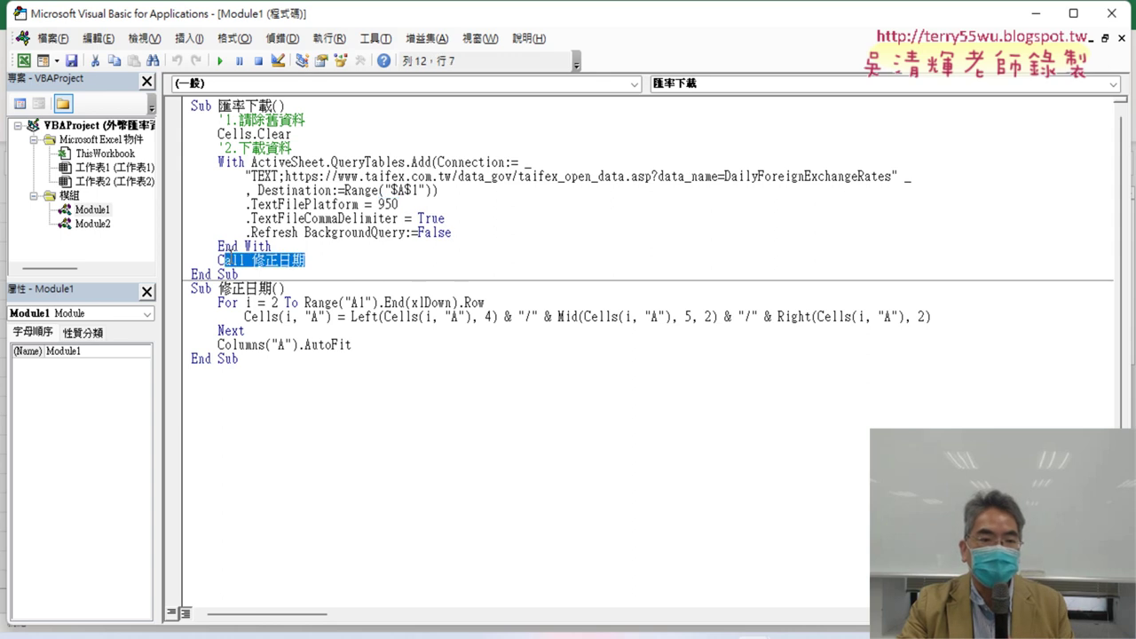
{"action": "left_click", "coordinate": [172, 260]}
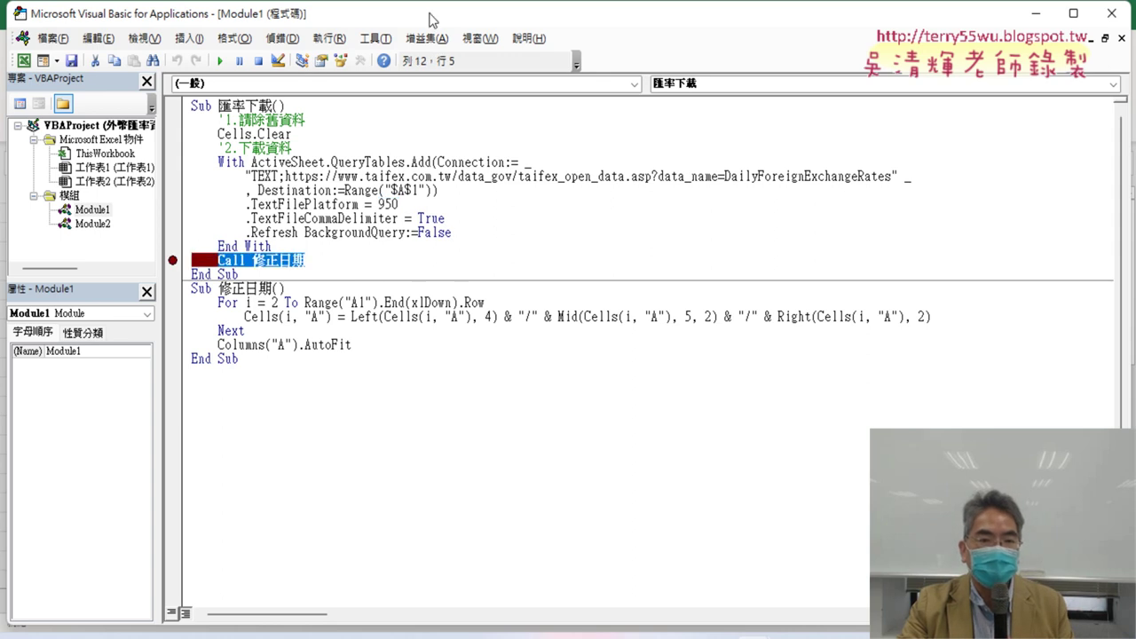
{"action": "left_click_drag", "start_coordinate": [428, 20], "coordinate": [361, 46]}
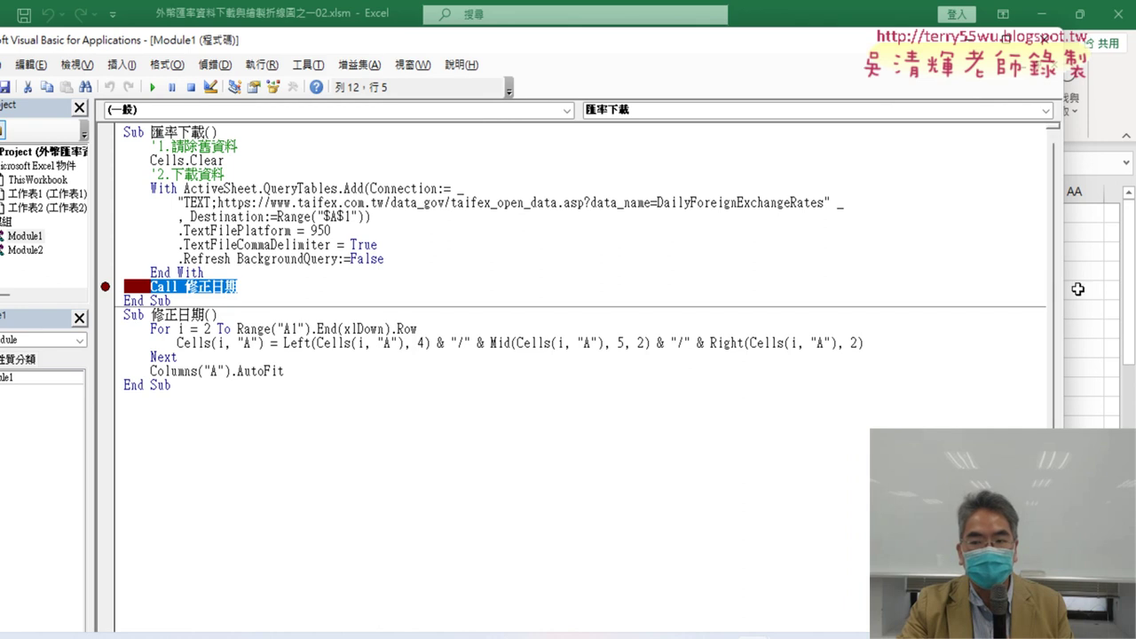
Step: Resize the editor beside the workbook and jump from A1 to the last date in column A
{"action": "left_click_drag", "start_coordinate": [1063, 288], "coordinate": [678, 288]}
{"action": "left_click_drag", "start_coordinate": [378, 38], "coordinate": [820, 51]}
{"action": "left_click", "coordinate": [174, 406]}
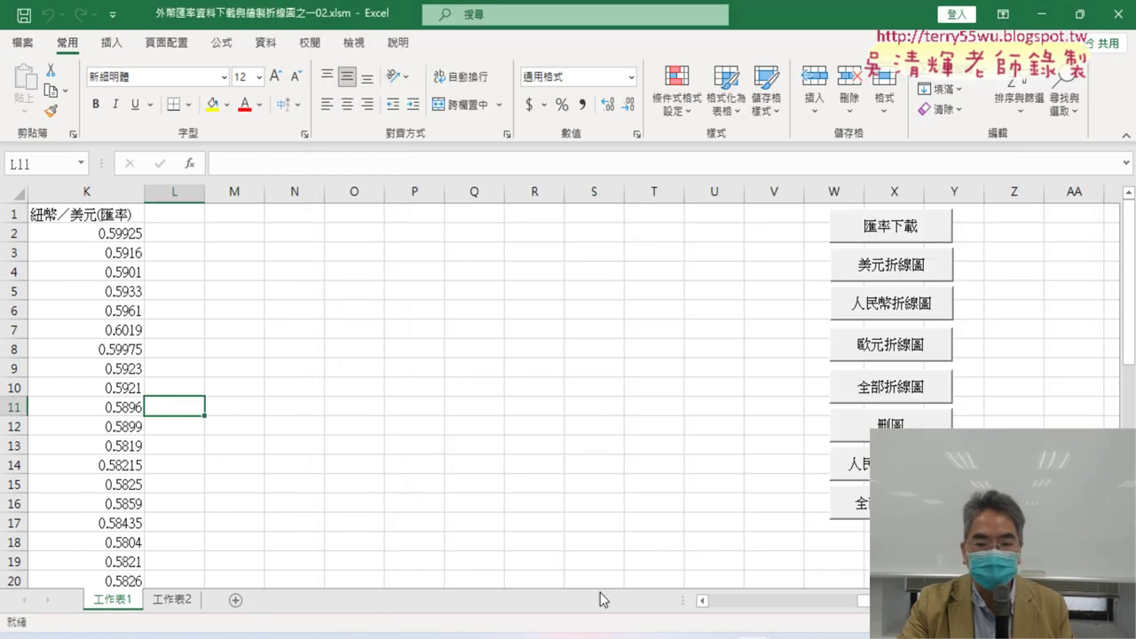
{"action": "scroll", "coordinate": [569, 497], "scroll_direction": "left", "scroll_amount": 10}
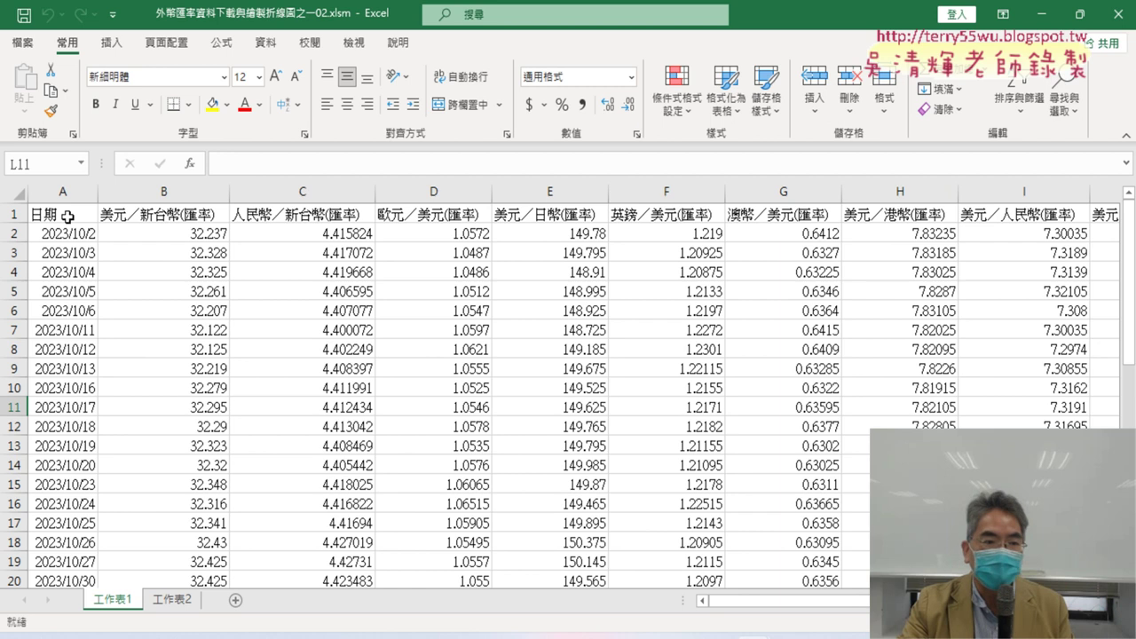
{"action": "left_click", "coordinate": [66, 215]}
{"action": "key", "text": "ctrl+Down"}
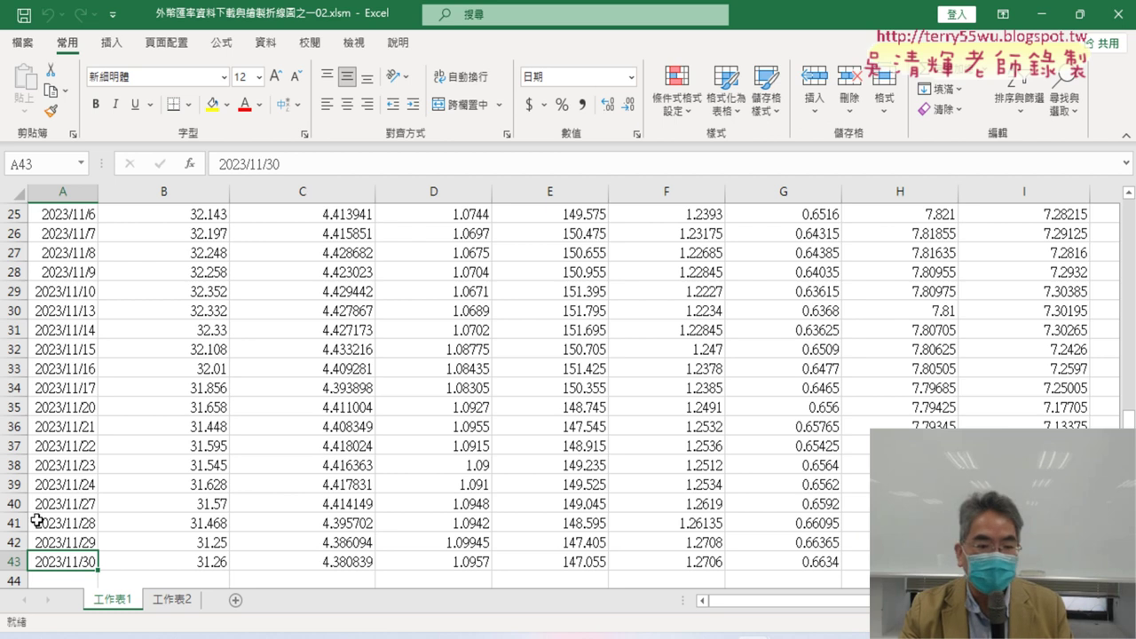
{"action": "mouse_move", "coordinate": [717, 603]}
{"action": "left_mouse_down"}
{"action": "mouse_move", "coordinate": [930, 609]}
{"action": "mouse_move", "coordinate": [767, 618]}
{"action": "left_mouse_up"}
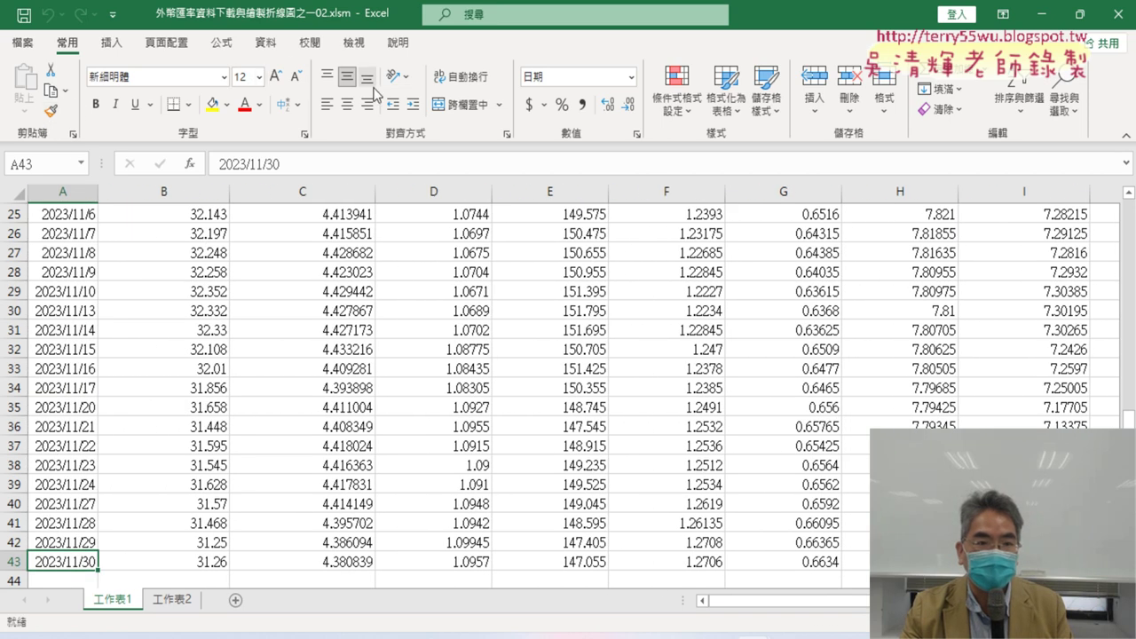
Step: Enable the 開發人員 (Developer) tab in Excel's ribbon customization options
{"action": "left_click", "coordinate": [112, 13]}
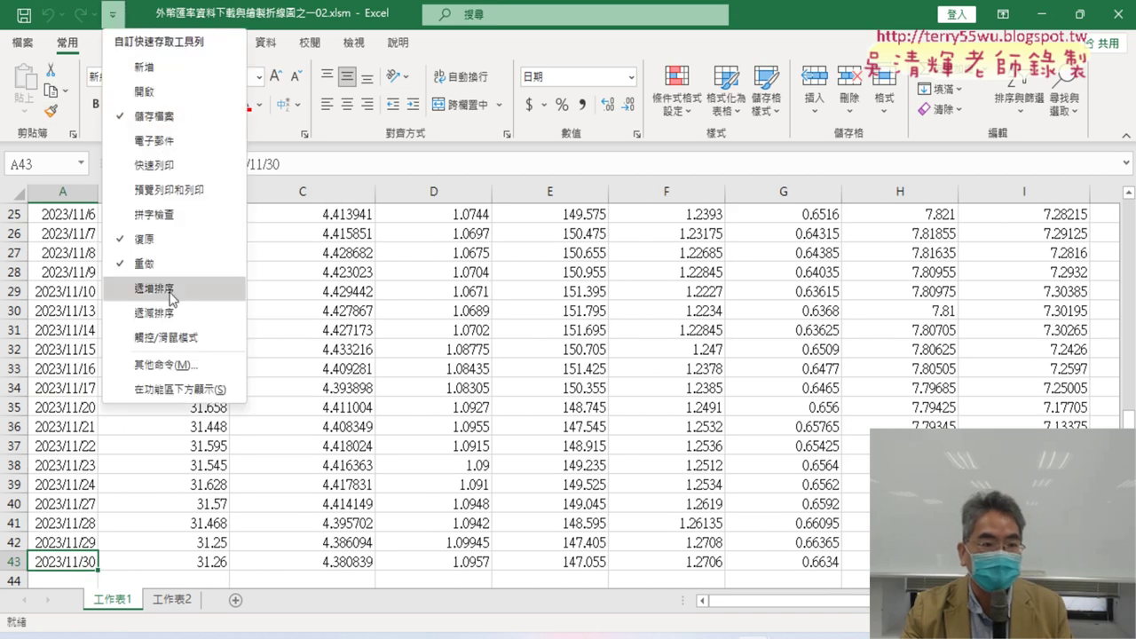
{"action": "left_click", "coordinate": [178, 366]}
{"action": "left_click", "coordinate": [278, 257]}
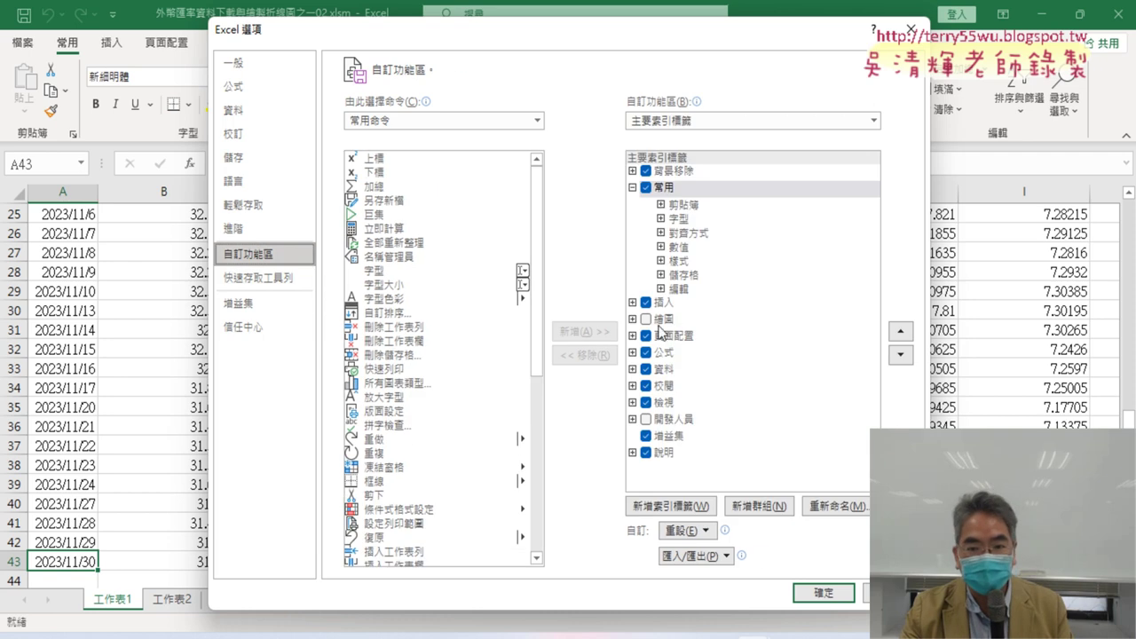
{"action": "left_click", "coordinate": [646, 419]}
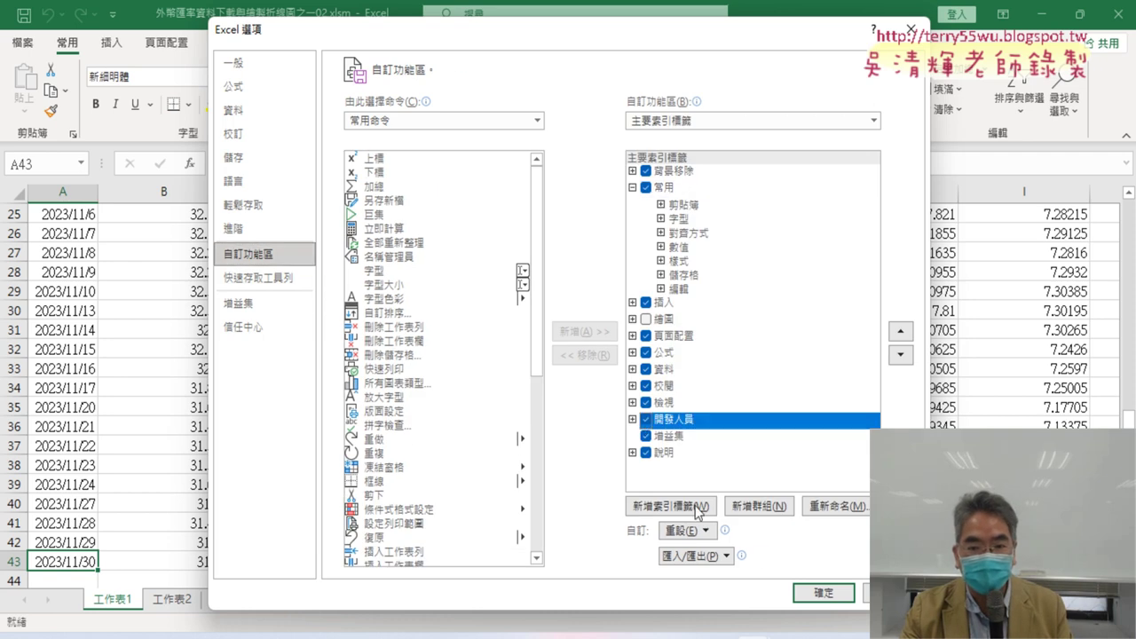
{"action": "left_click", "coordinate": [826, 592]}
Step: Open the VBA editor from the Developer tab with the cursor inside Sub 匯率下載
{"action": "left_click", "coordinate": [409, 43]}
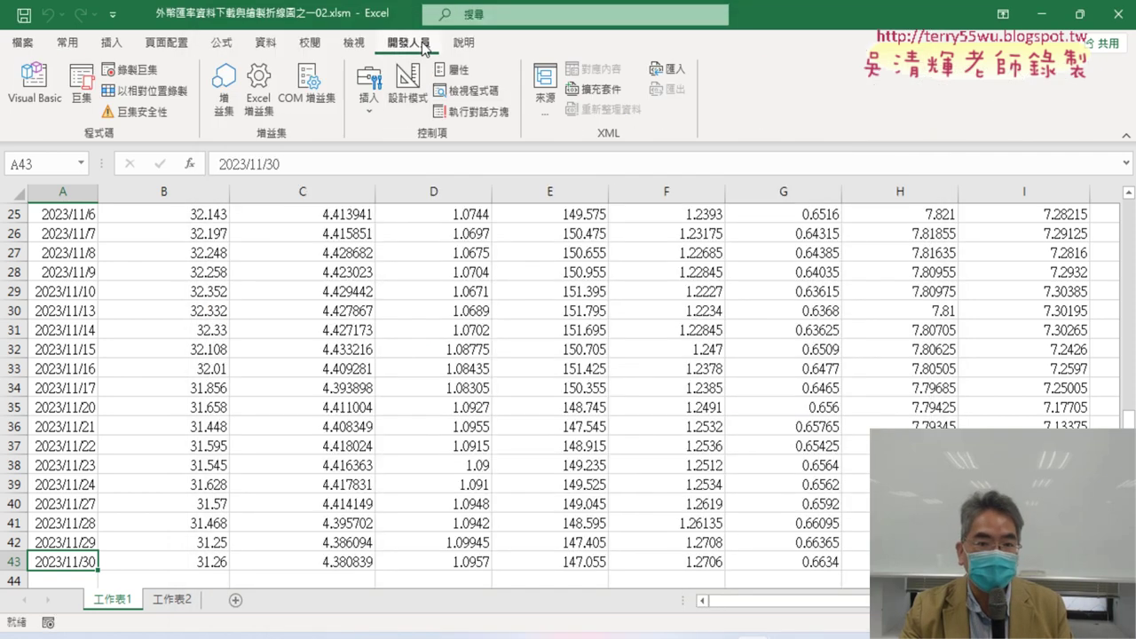
{"action": "left_click", "coordinate": [34, 89]}
{"action": "left_click", "coordinate": [691, 218]}
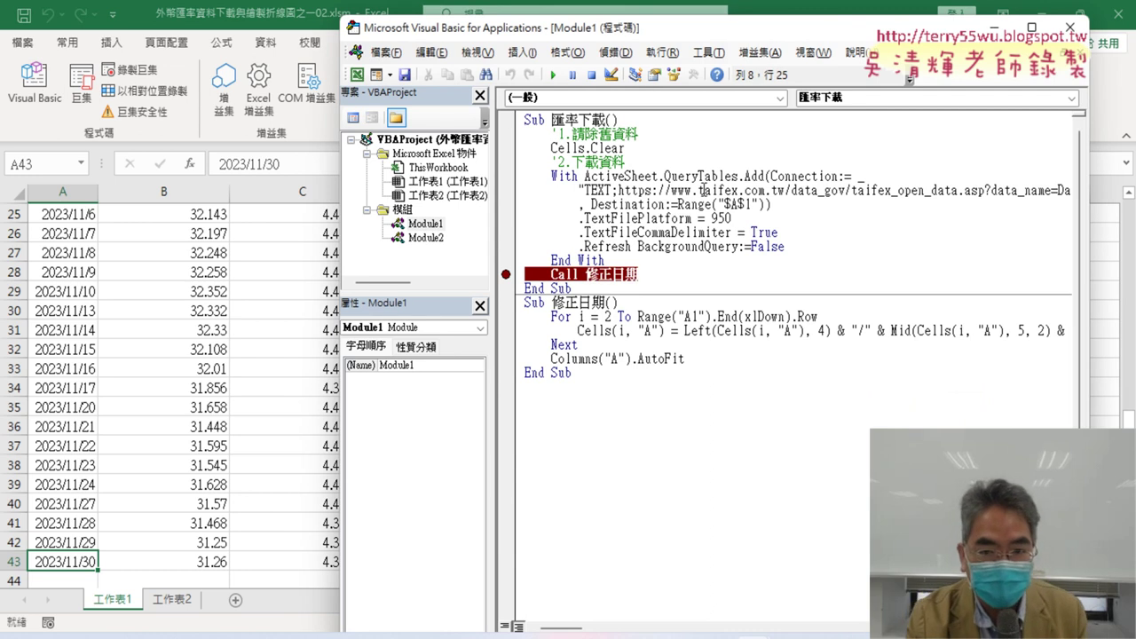
Step: Step through 匯率下載 with F8 until the refresh fills the sheet with rate data
{"action": "key", "text": "F8"}
{"action": "key", "text": "F8"}
{"action": "key", "text": "F8"}
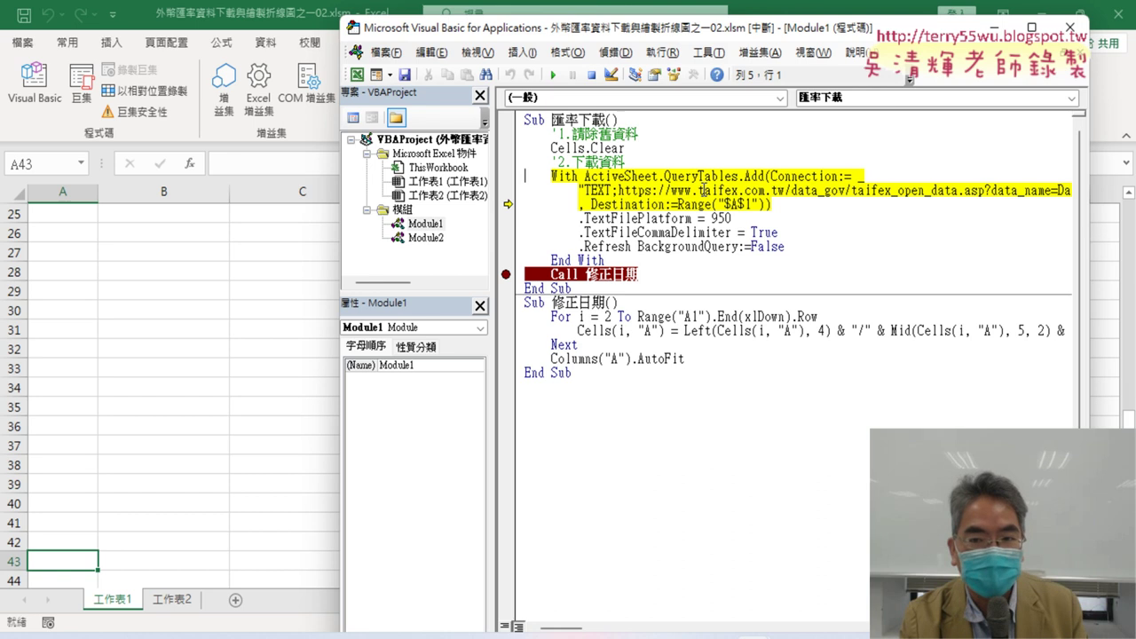
{"action": "key", "text": "F8"}
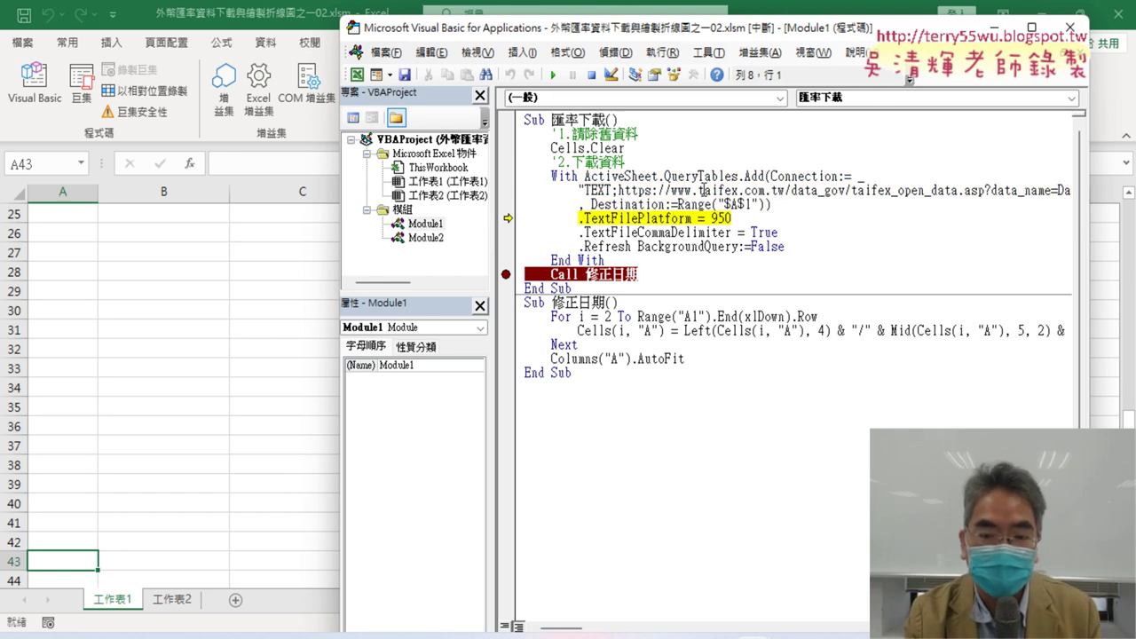
{"action": "key", "text": "F8"}
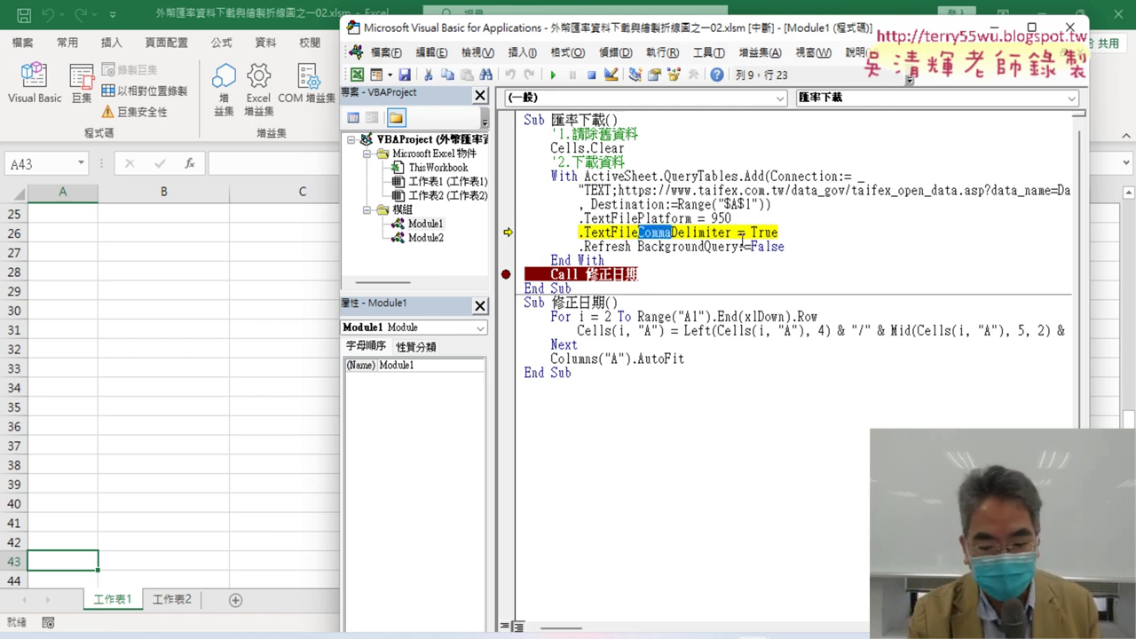
{"action": "key", "text": "F8"}
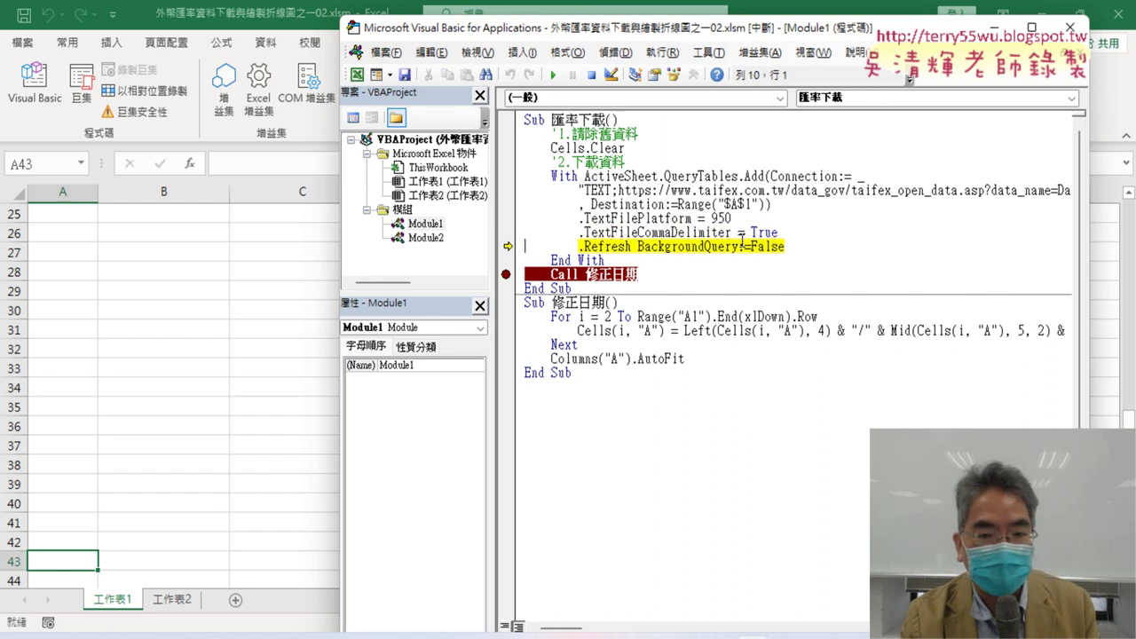
{"action": "key", "text": "F8"}
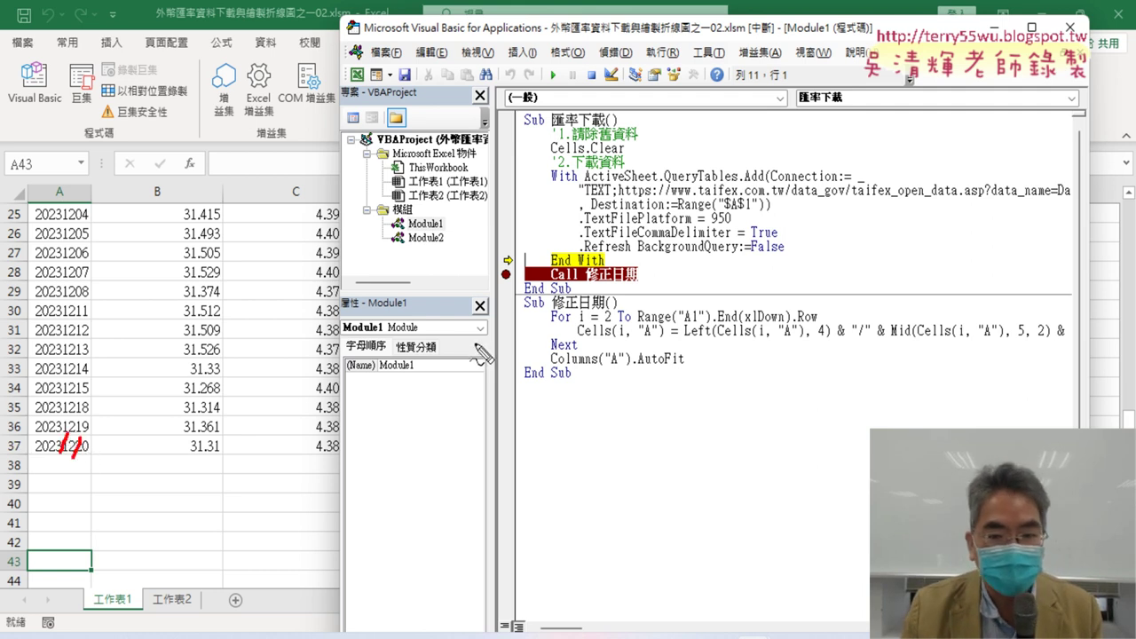
Step: Drag-select parts of the sheet and code, then step with F8 into Sub 修正日期
{"action": "left_click_drag", "start_coordinate": [589, 282], "coordinate": [637, 276]}
{"action": "left_click_drag", "start_coordinate": [26, 459], "coordinate": [130, 459]}
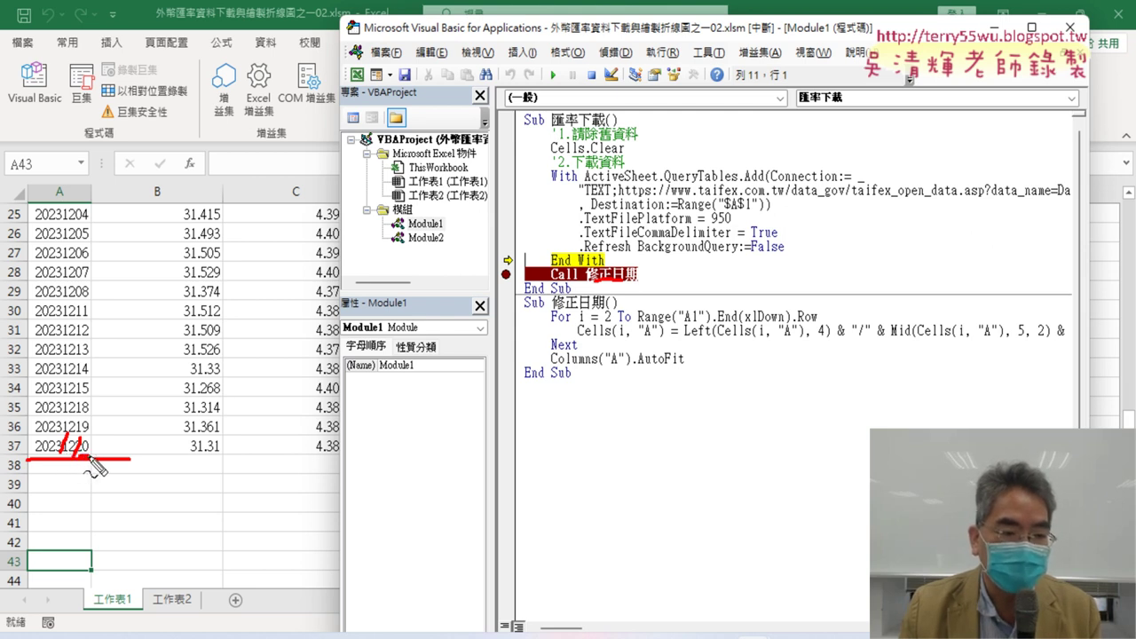
{"action": "left_click_drag", "start_coordinate": [190, 458], "coordinate": [229, 457]}
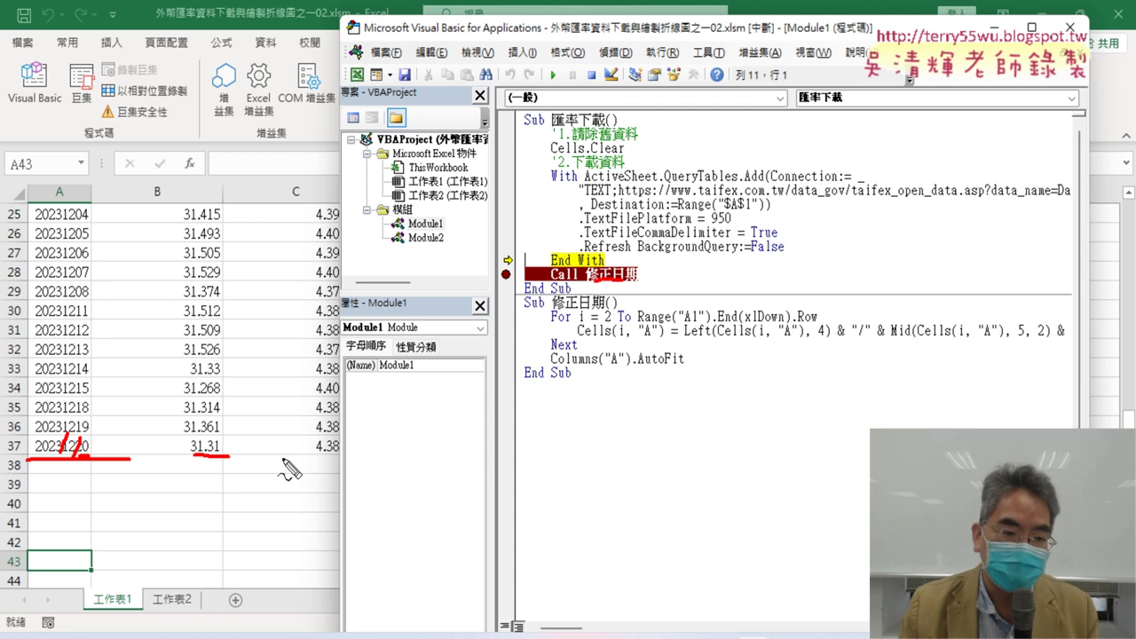
{"action": "mouse_move", "coordinate": [235, 406]}
{"action": "left_mouse_down"}
{"action": "mouse_move", "coordinate": [235, 465]}
{"action": "mouse_move", "coordinate": [266, 428]}
{"action": "left_mouse_up"}
{"action": "key", "text": "Escape"}
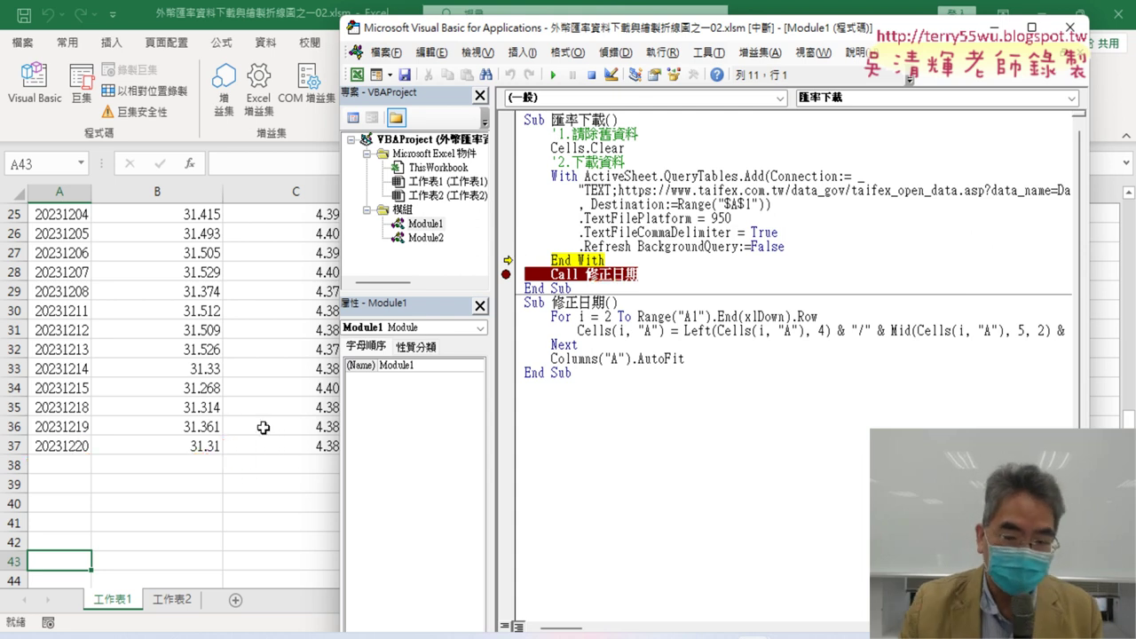
{"action": "key", "text": "F8"}
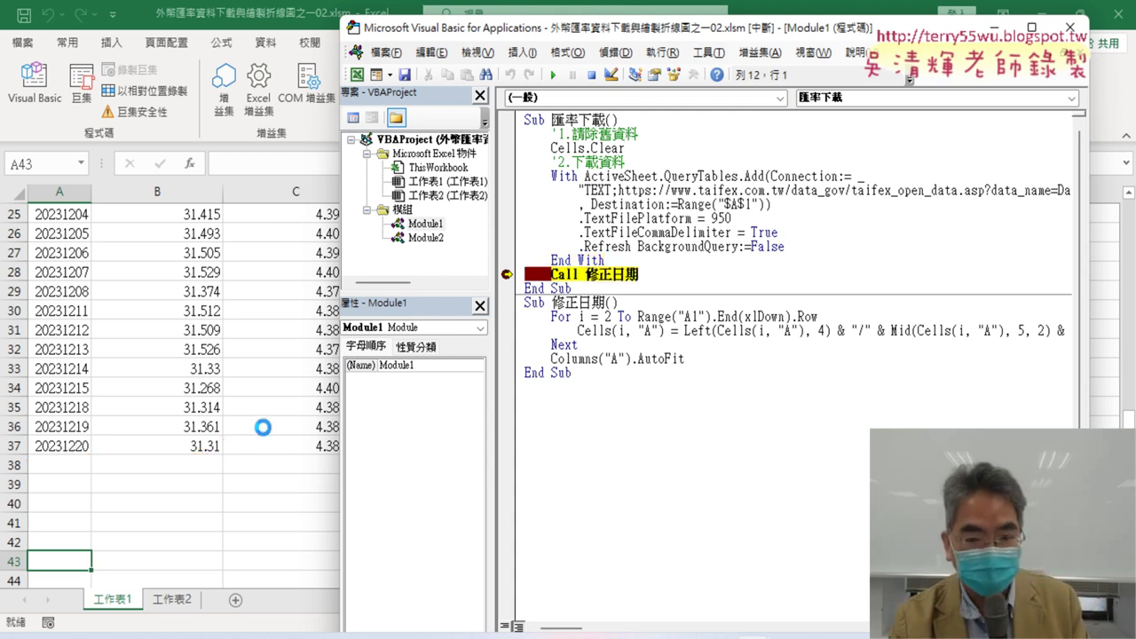
{"action": "key", "text": "F8"}
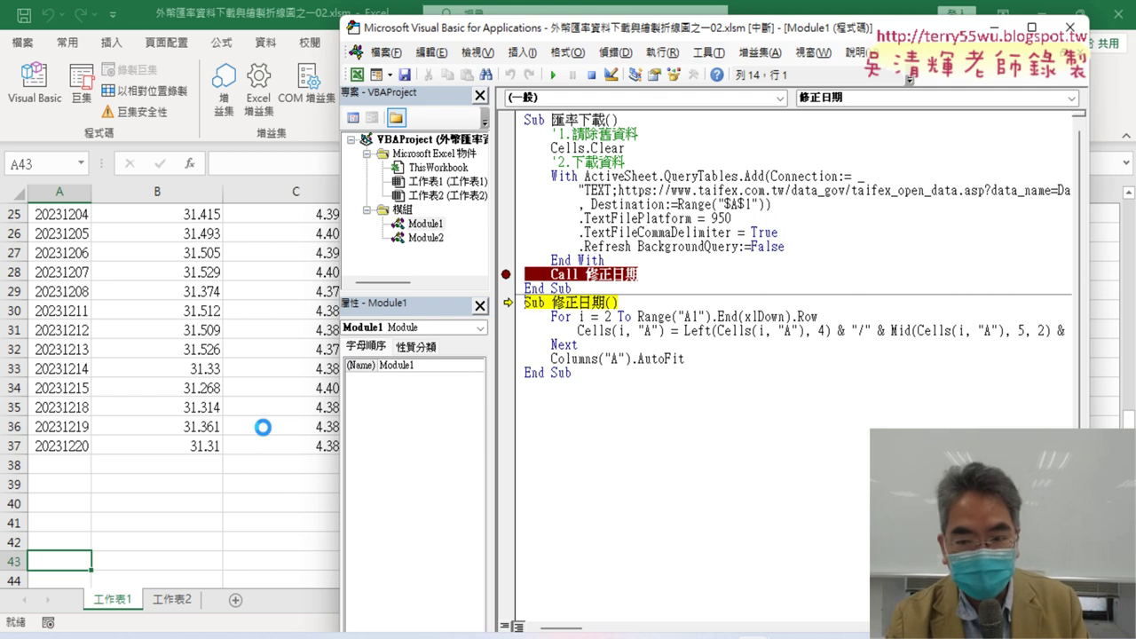
Step: Step to the 修正日期 For loop line, then drag-select parts of the code and worksheet
{"action": "key", "text": "F8"}
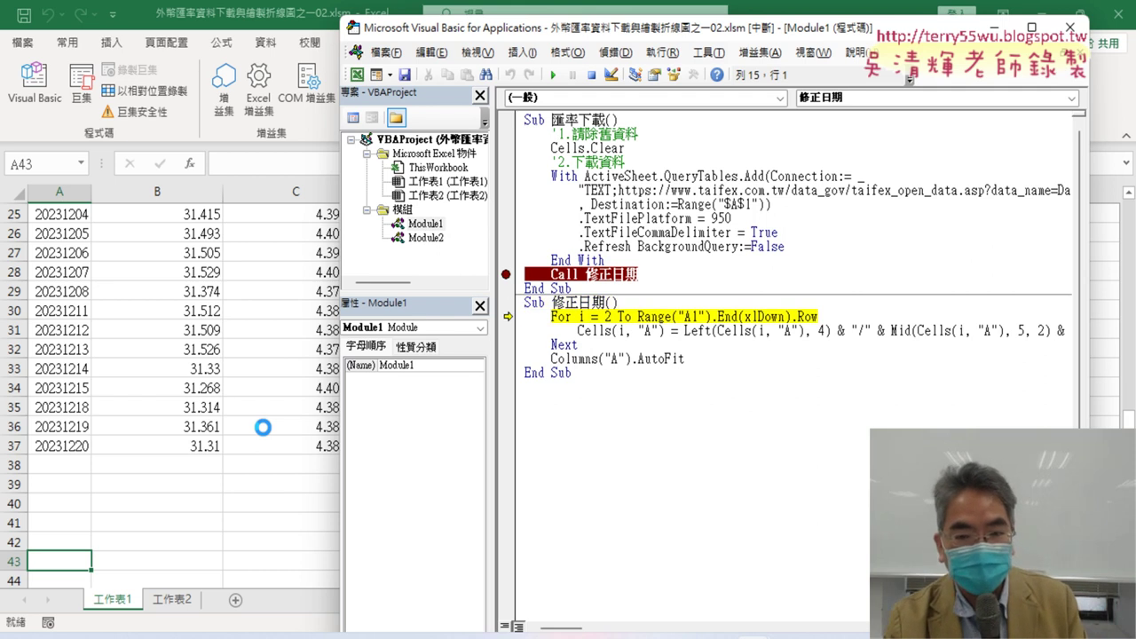
{"action": "mouse_move", "coordinate": [745, 317]}
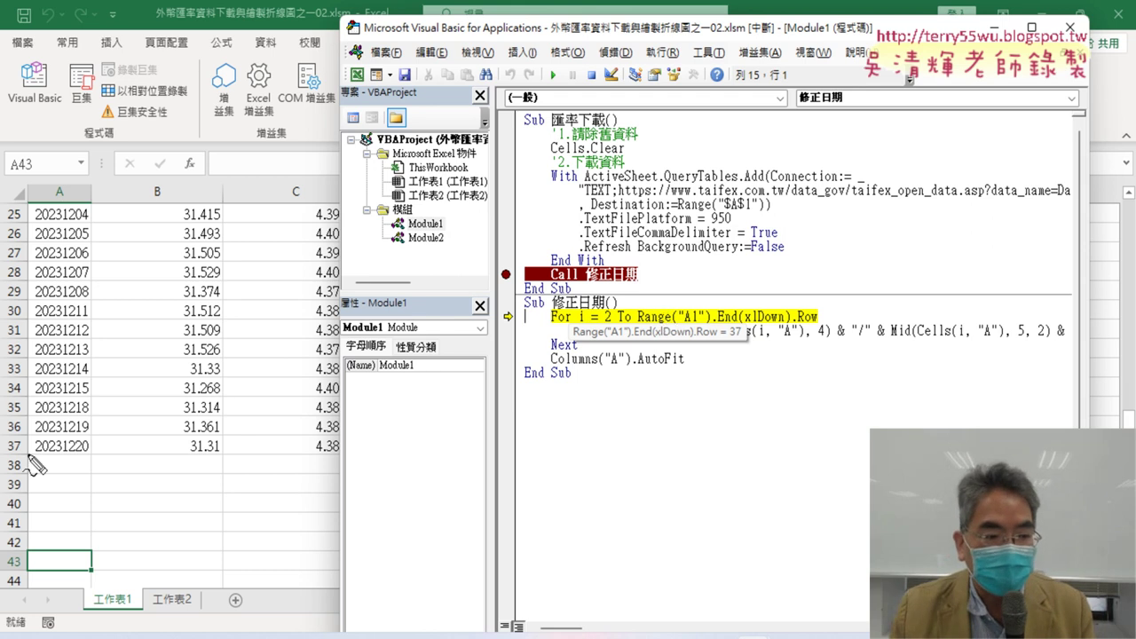
{"action": "left_click_drag", "start_coordinate": [11, 459], "coordinate": [35, 463]}
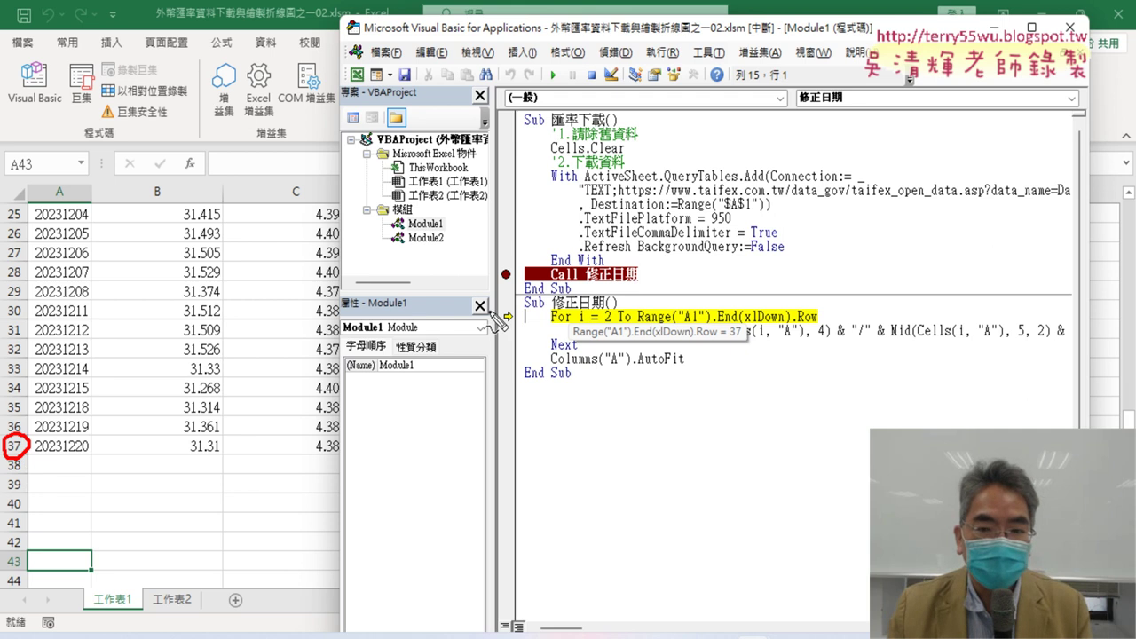
{"action": "left_click_drag", "start_coordinate": [647, 325], "coordinate": [816, 325]}
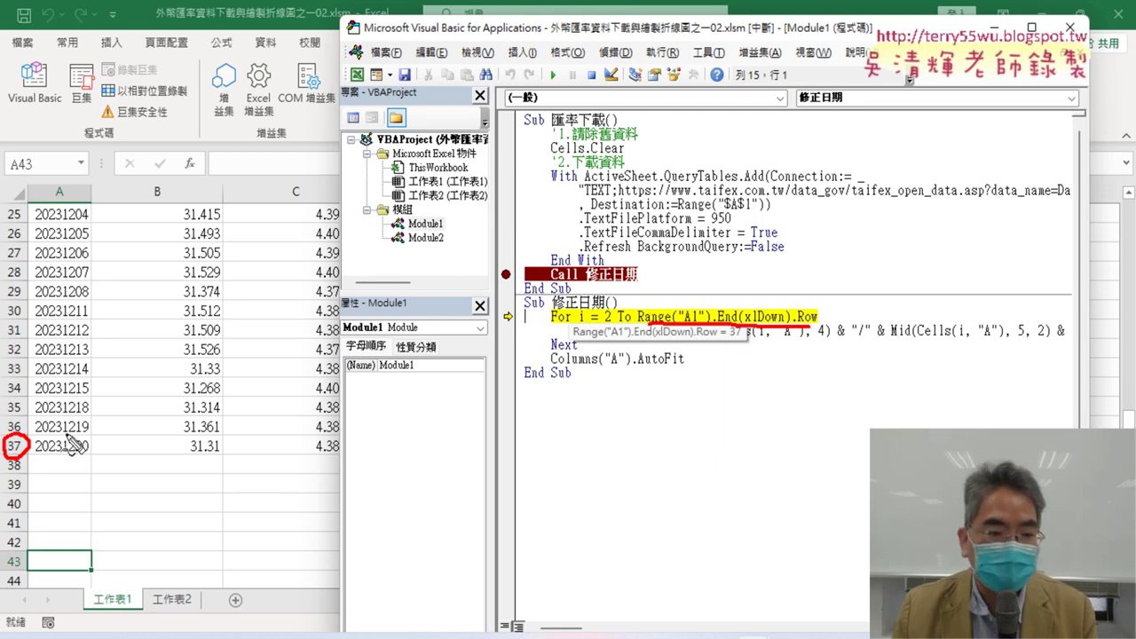
{"action": "mouse_move", "coordinate": [34, 437]}
{"action": "left_mouse_down"}
{"action": "mouse_move", "coordinate": [16, 417]}
{"action": "mouse_move", "coordinate": [79, 235]}
{"action": "mouse_move", "coordinate": [727, 140]}
{"action": "mouse_move", "coordinate": [770, 296]}
{"action": "mouse_move", "coordinate": [761, 301]}
{"action": "mouse_move", "coordinate": [783, 285]}
{"action": "left_mouse_up"}
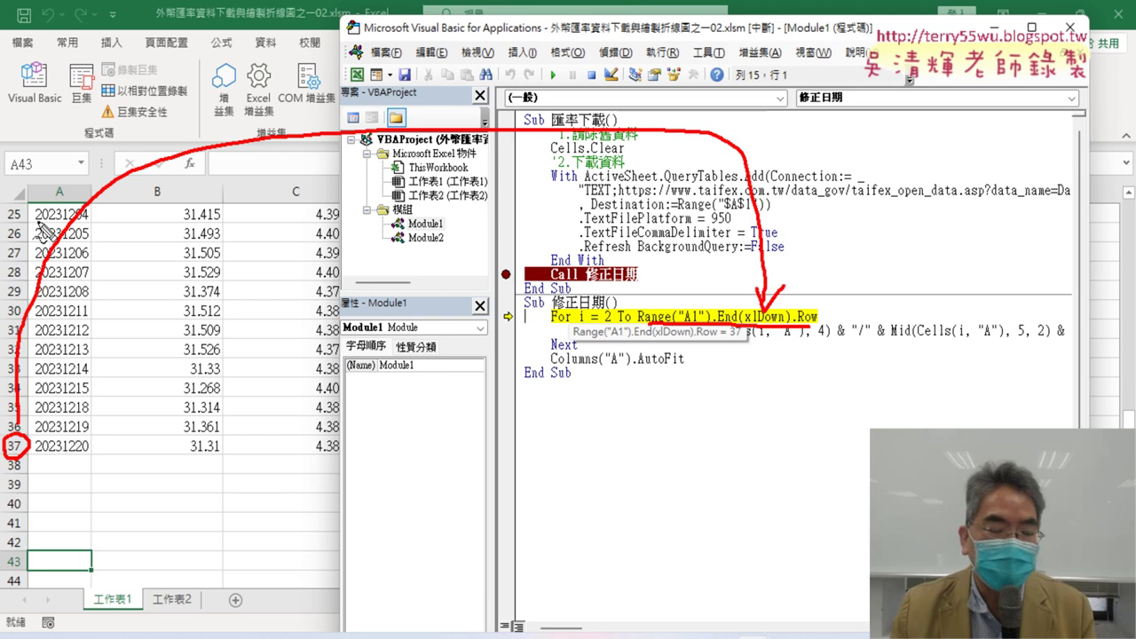
{"action": "left_click_drag", "start_coordinate": [32, 73], "coordinate": [43, 89]}
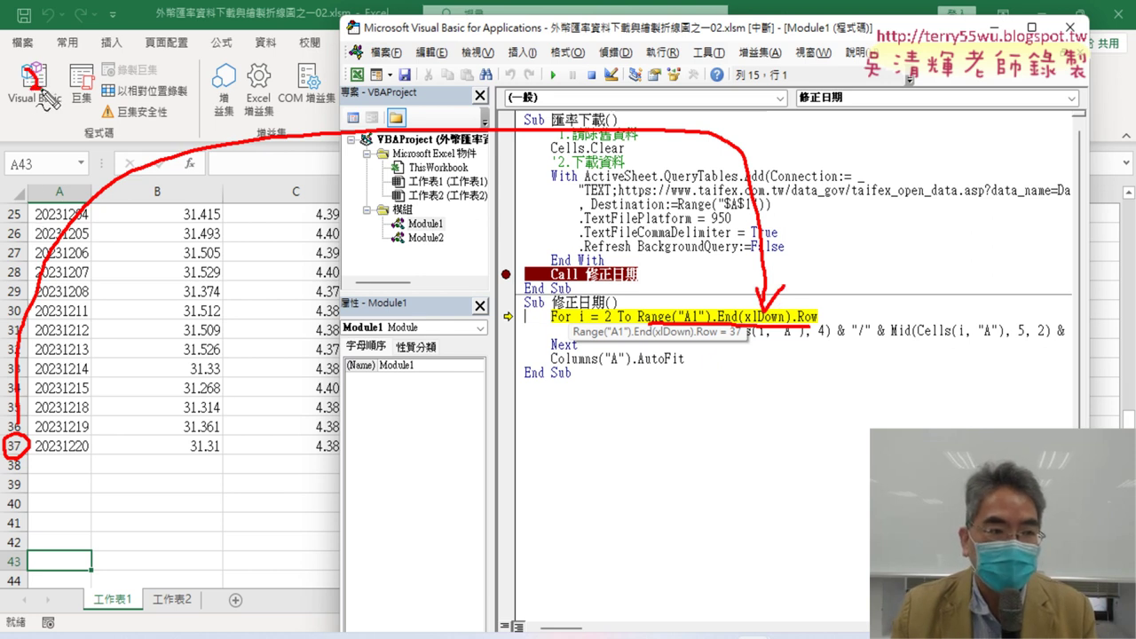
{"action": "left_click_drag", "start_coordinate": [34, 456], "coordinate": [76, 457]}
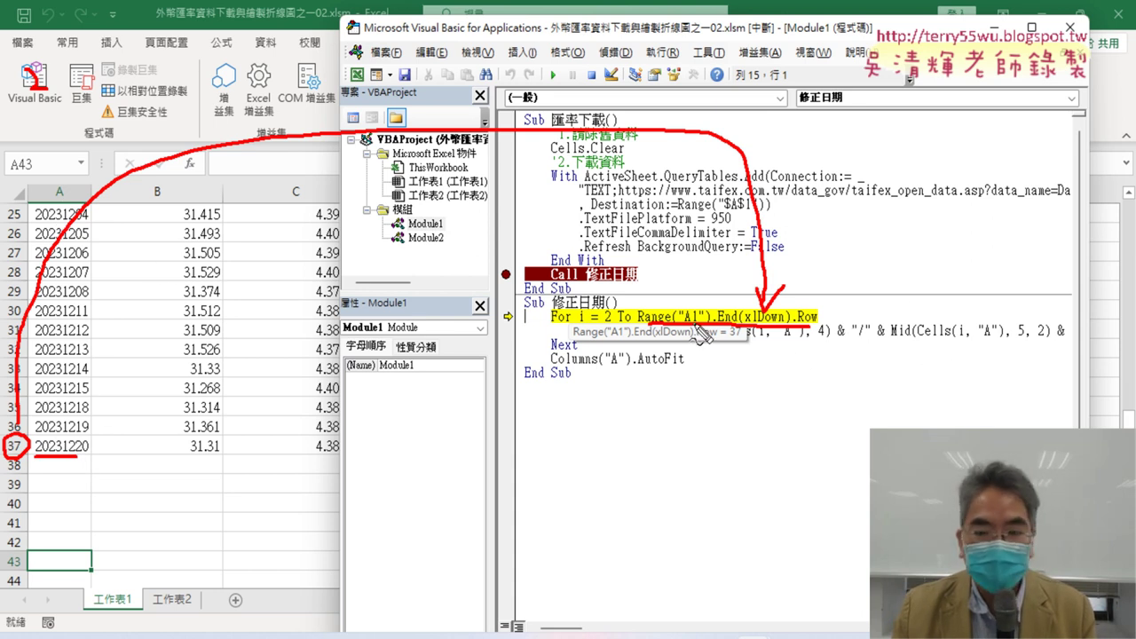
{"action": "left_click_drag", "start_coordinate": [840, 339], "coordinate": [883, 350]}
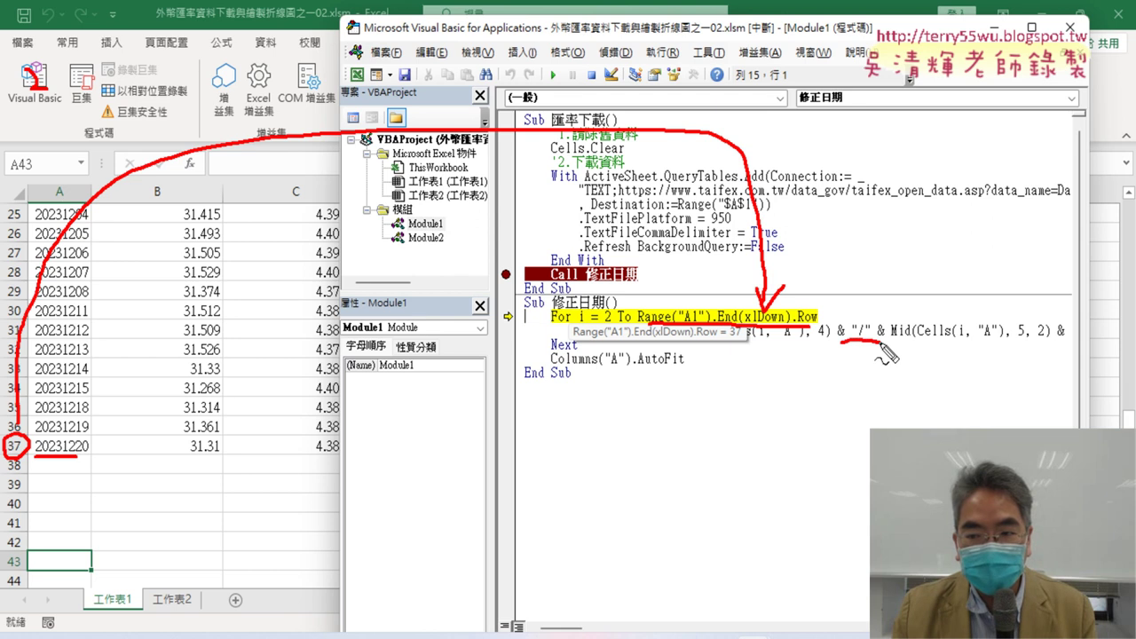
{"action": "mouse_move", "coordinate": [1058, 345]}
{"action": "left_mouse_down"}
{"action": "mouse_move", "coordinate": [1102, 343]}
{"action": "mouse_move", "coordinate": [1094, 309]}
{"action": "left_mouse_up"}
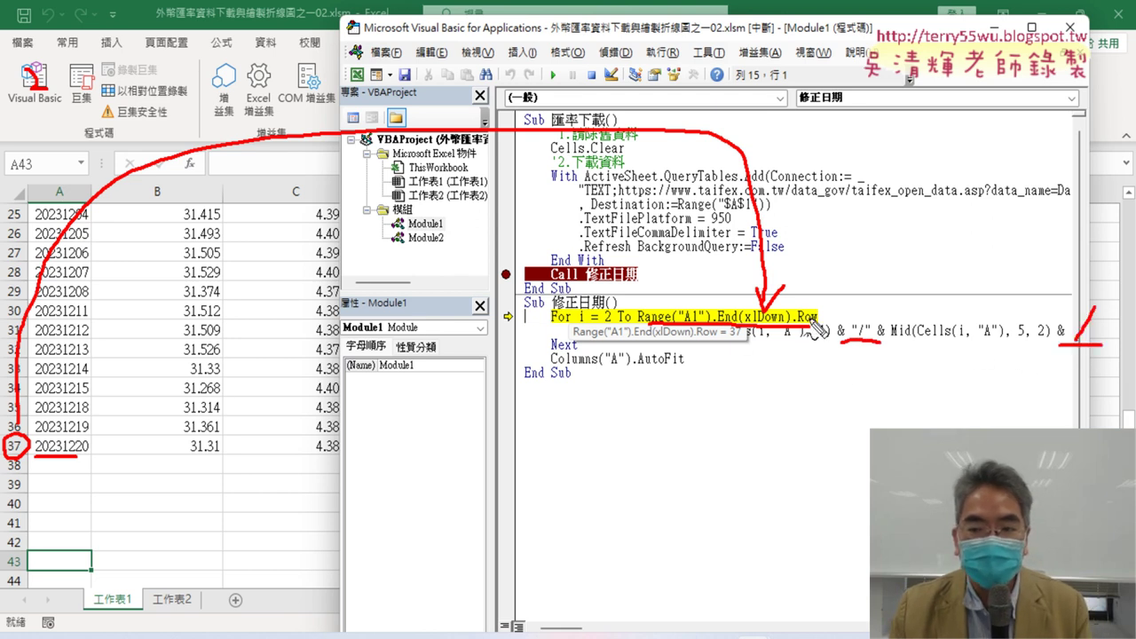
{"action": "left_click_drag", "start_coordinate": [916, 302], "coordinate": [683, 306]}
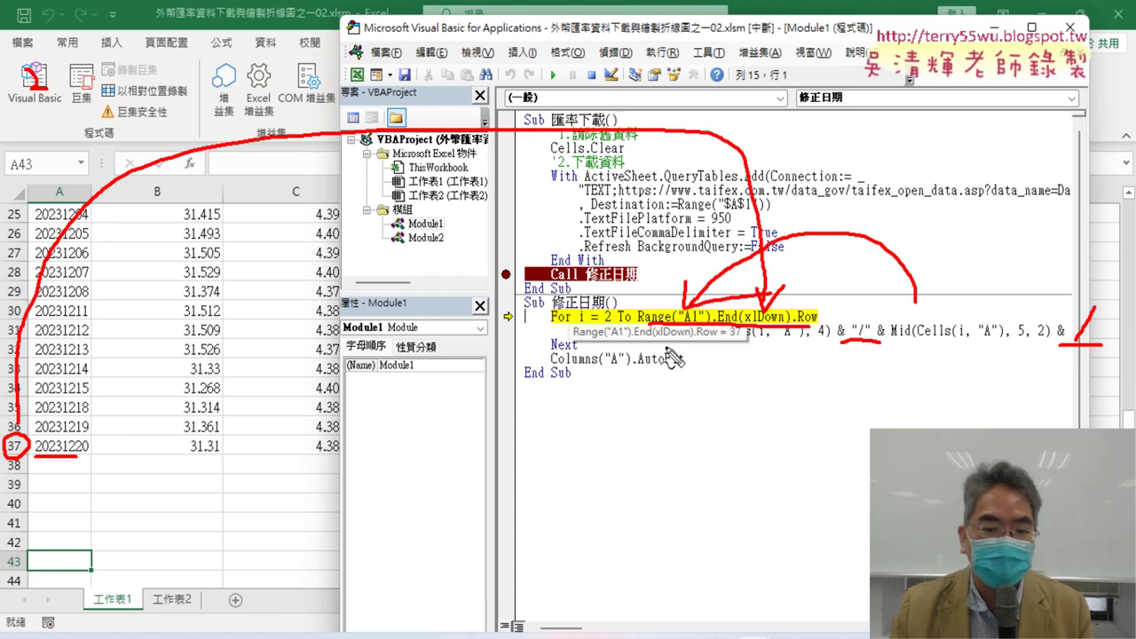
{"action": "key", "text": "Escape"}
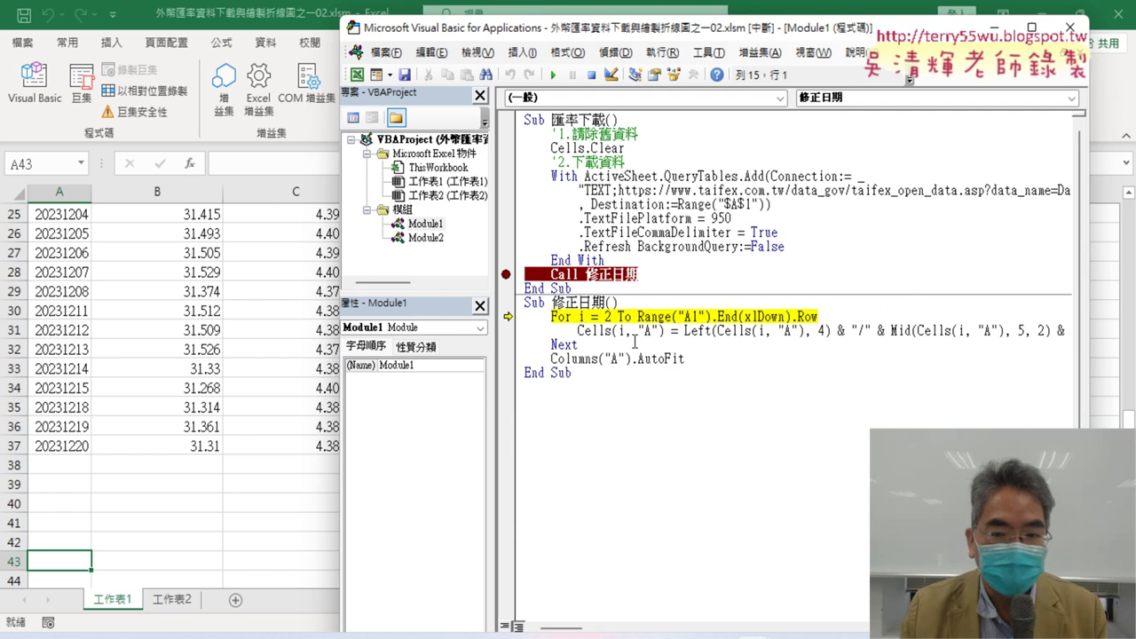
{"action": "mouse_move", "coordinate": [581, 317]}
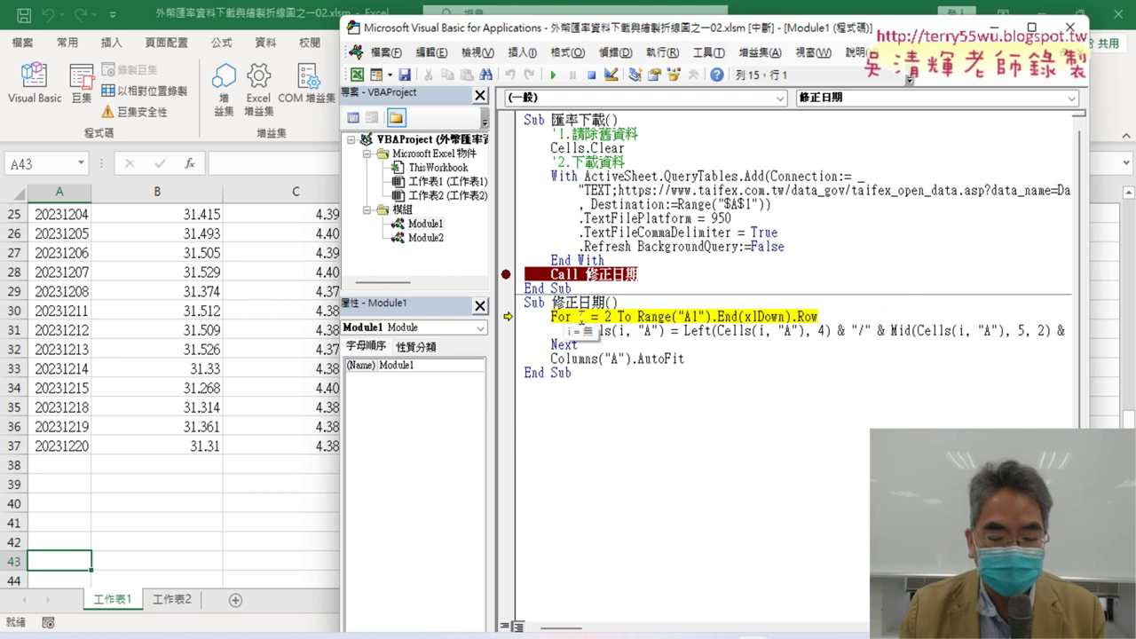
Step: Step onto the date-fixing line and check the raw date in cell A2
{"action": "key", "text": "F8"}
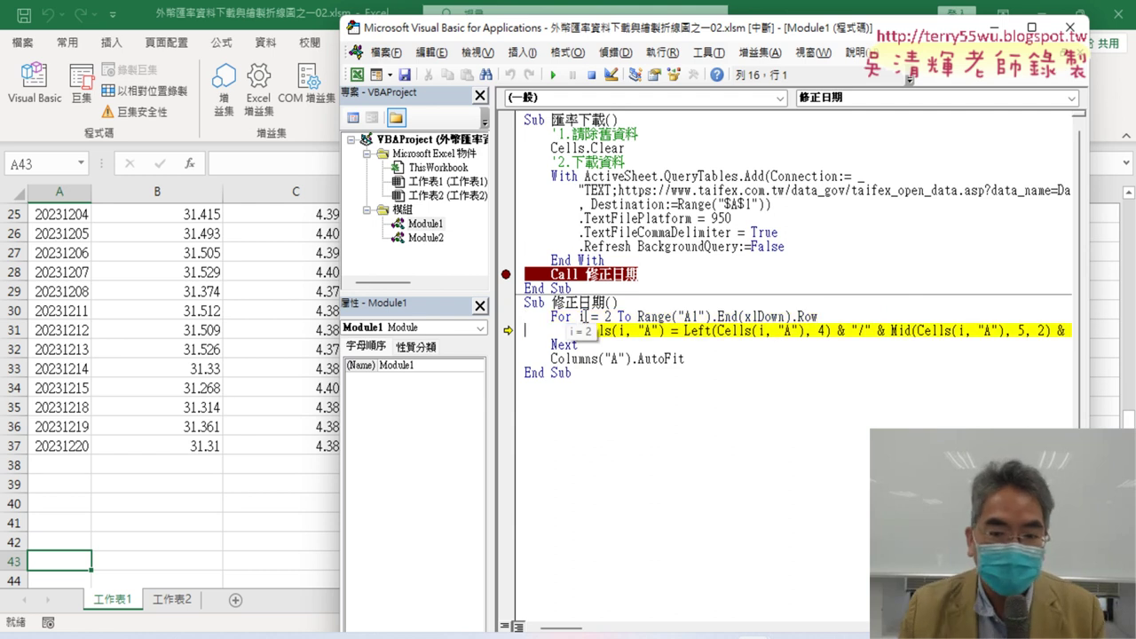
{"action": "left_click", "coordinate": [73, 273]}
{"action": "scroll", "coordinate": [73, 280], "scroll_direction": "up", "scroll_amount": 6}
{"action": "scroll", "coordinate": [74, 284], "scroll_direction": "up", "scroll_amount": 2}
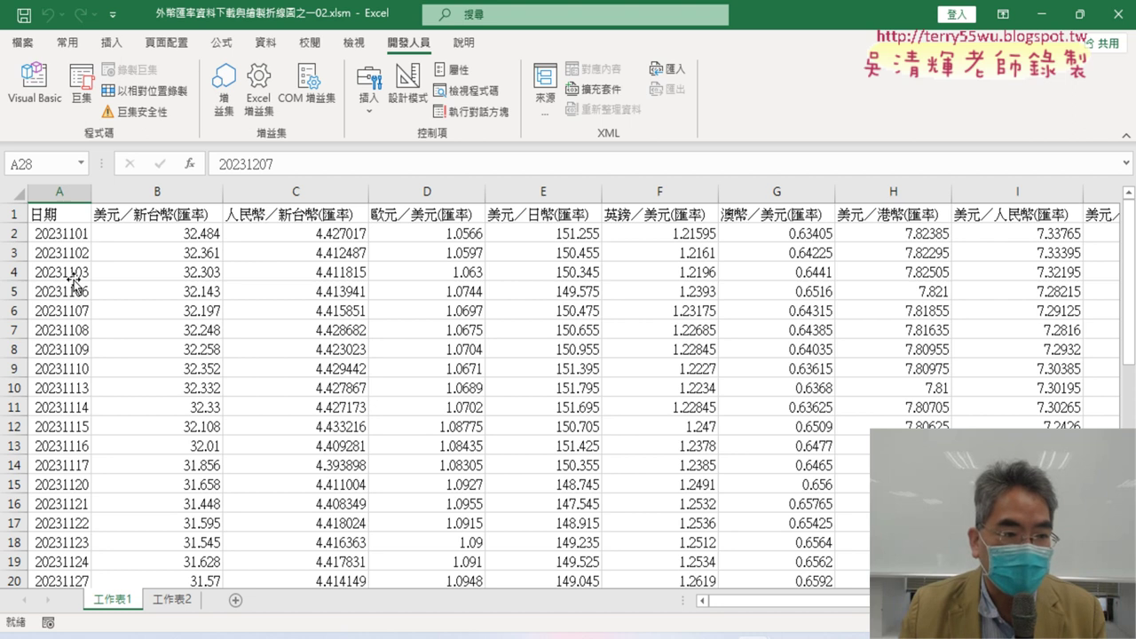
{"action": "left_click", "coordinate": [69, 232]}
{"action": "left_click", "coordinate": [35, 81]}
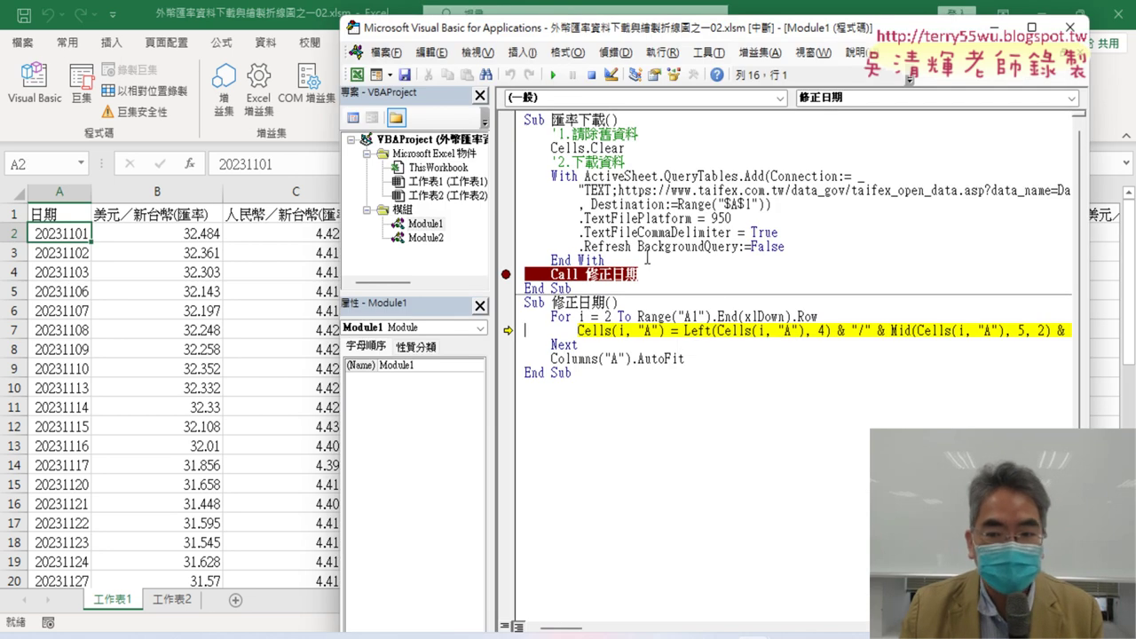
Step: Step the Cells(i,"A") line over the first rows, converting dates to slash format like 2023/11/1
{"action": "left_click_drag", "start_coordinate": [839, 330], "coordinate": [880, 330]}
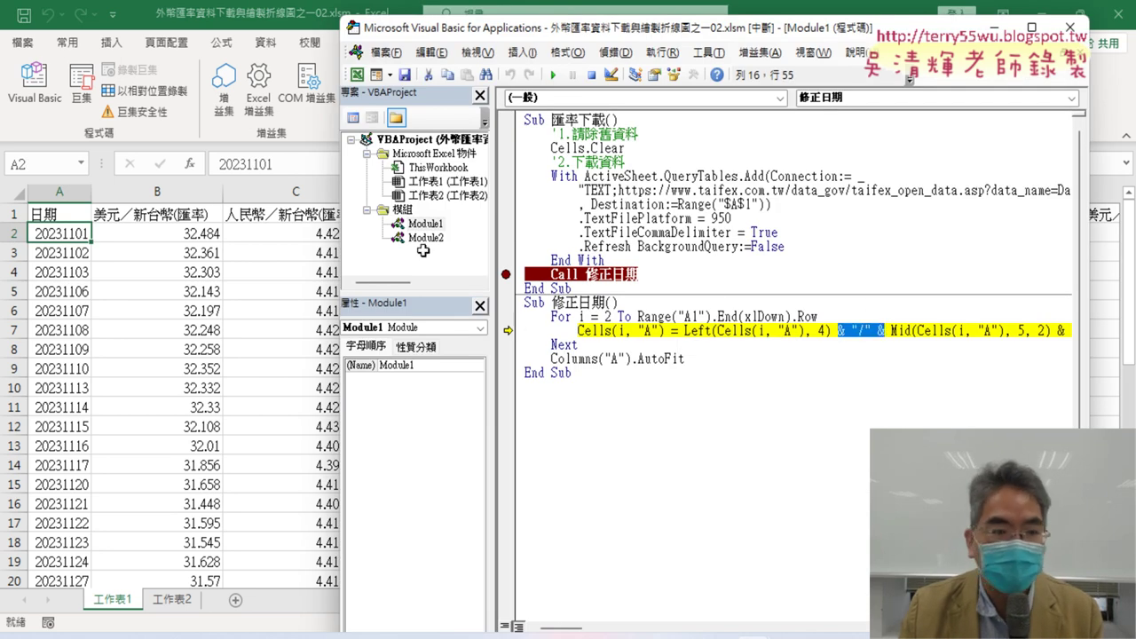
{"action": "left_click", "coordinate": [724, 337]}
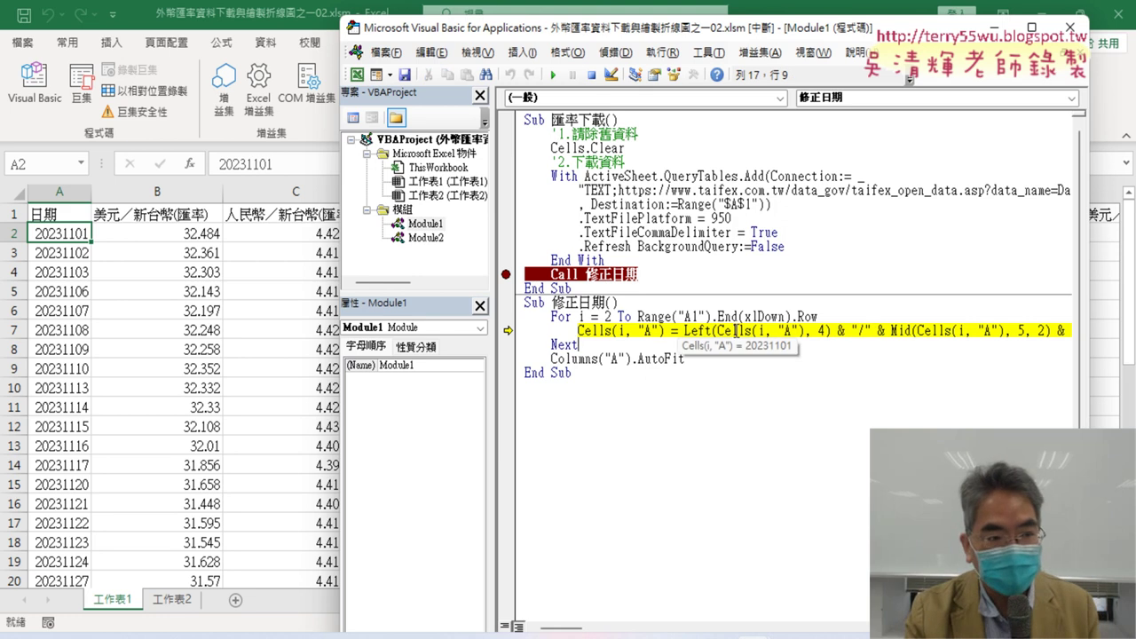
{"action": "key", "text": "F8"}
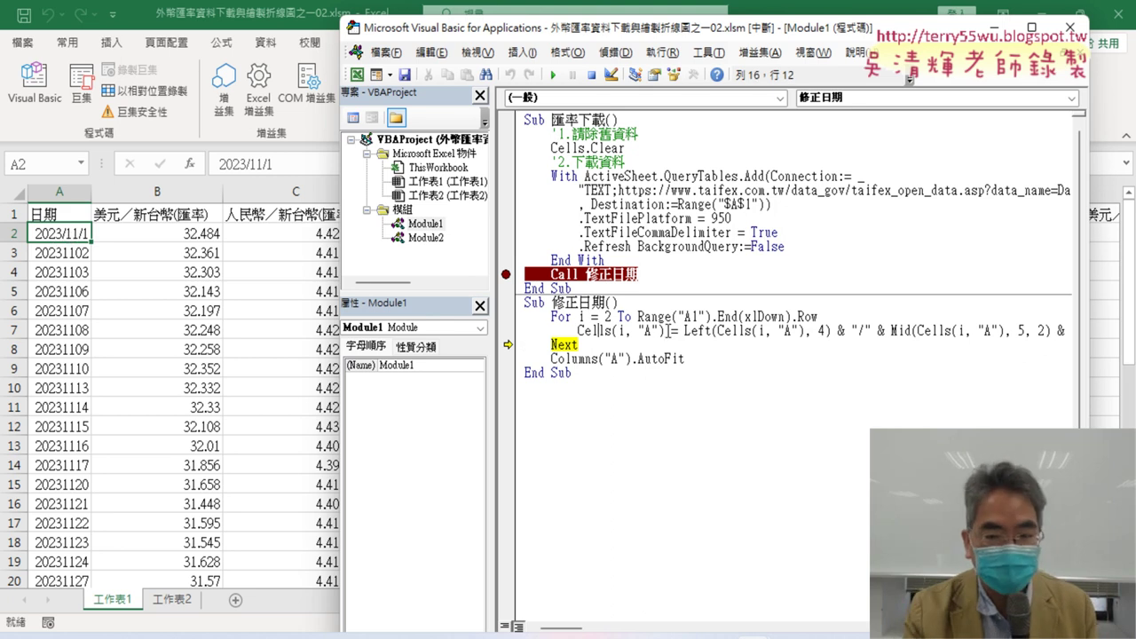
{"action": "key", "text": "F8"}
{"action": "key", "text": "F8"}
{"action": "key", "text": "F8"}
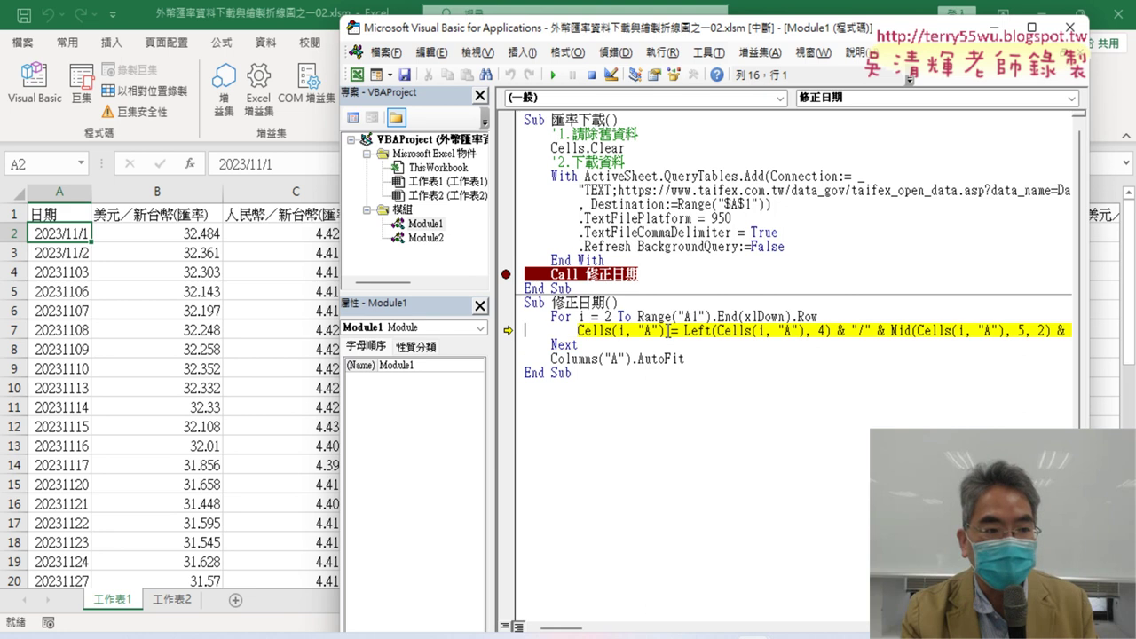
{"action": "key", "text": "F8"}
{"action": "key", "text": "F8"}
{"action": "key", "text": "F8"}
{"action": "key", "text": "F8"}
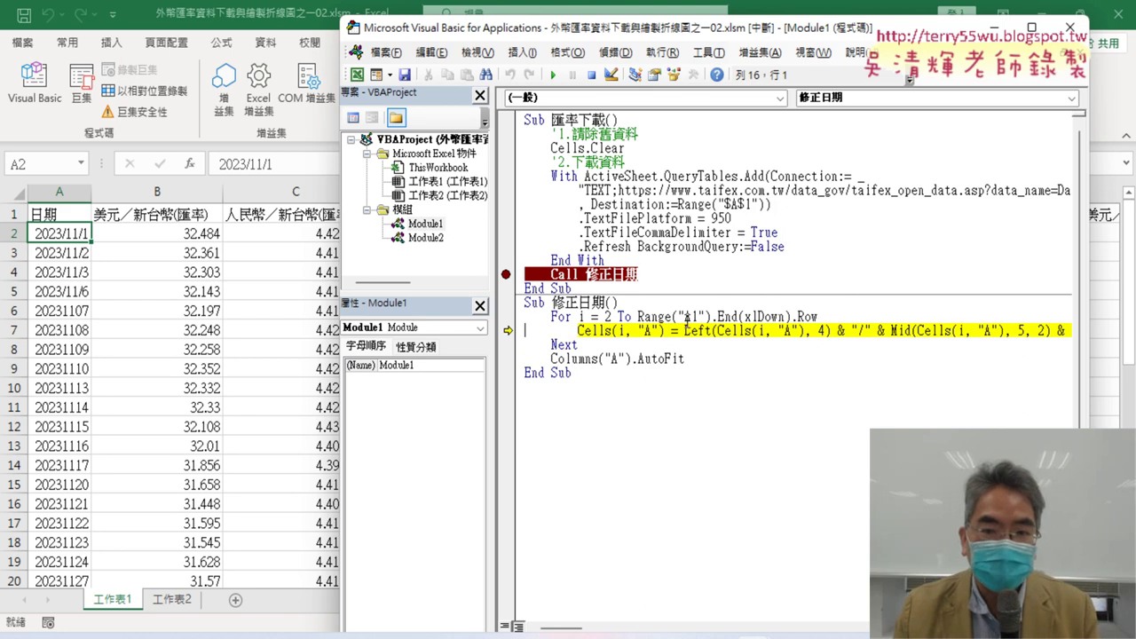
{"action": "left_click", "coordinate": [553, 74]}
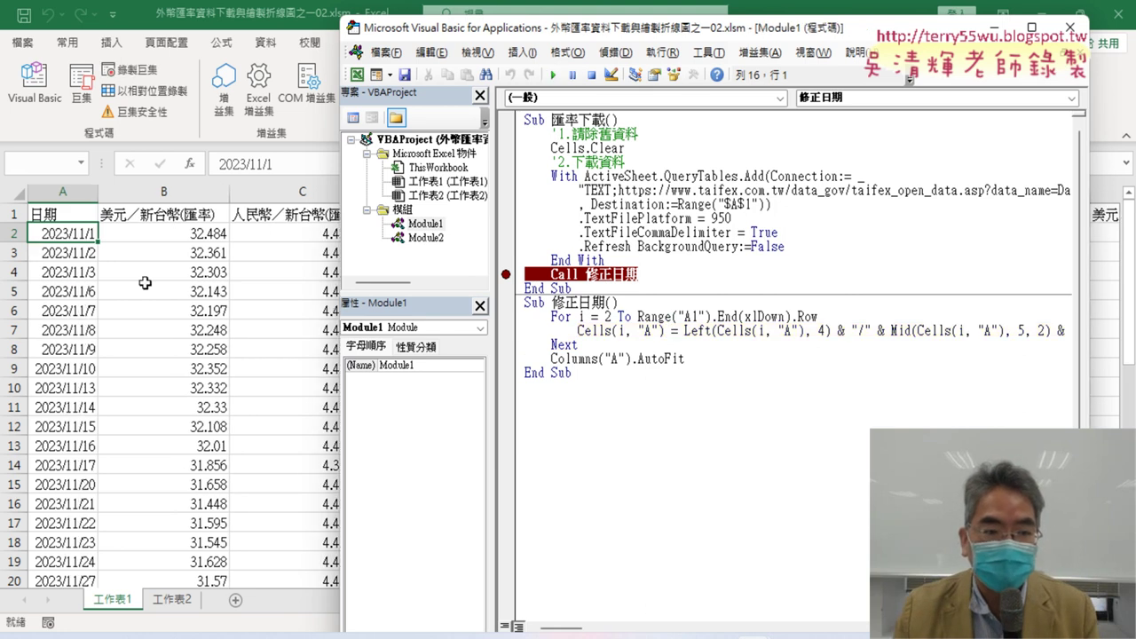
Step: Return to the sheet, select B8 and column B, and scroll to the chart buttons in W–X
{"action": "key", "text": "alt+F11"}
{"action": "left_click", "coordinate": [151, 344]}
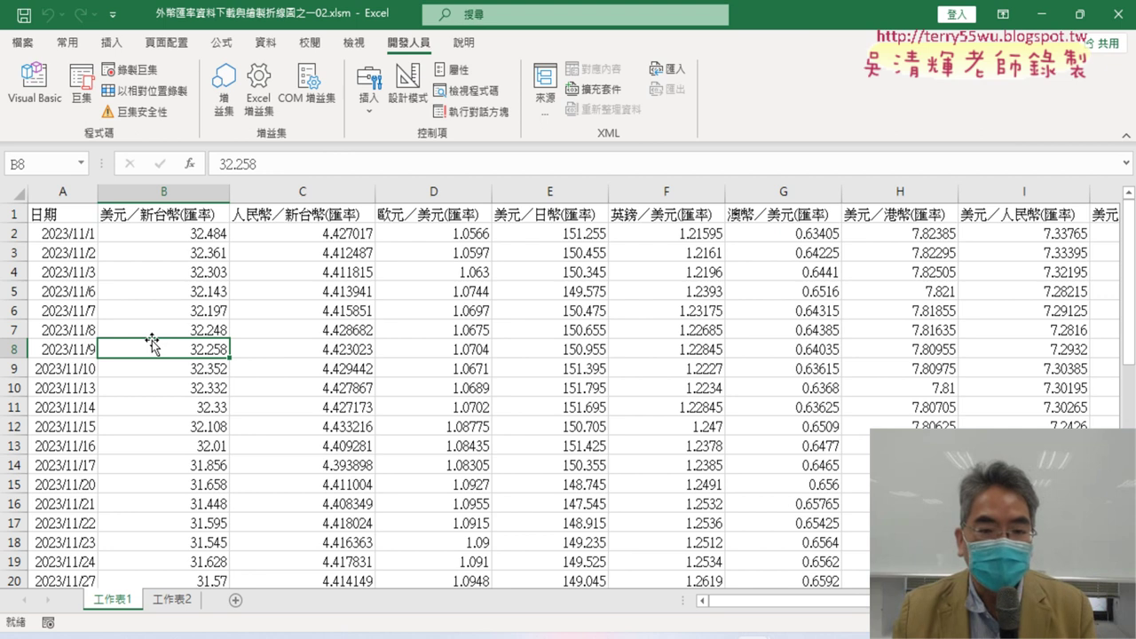
{"action": "left_click", "coordinate": [167, 192]}
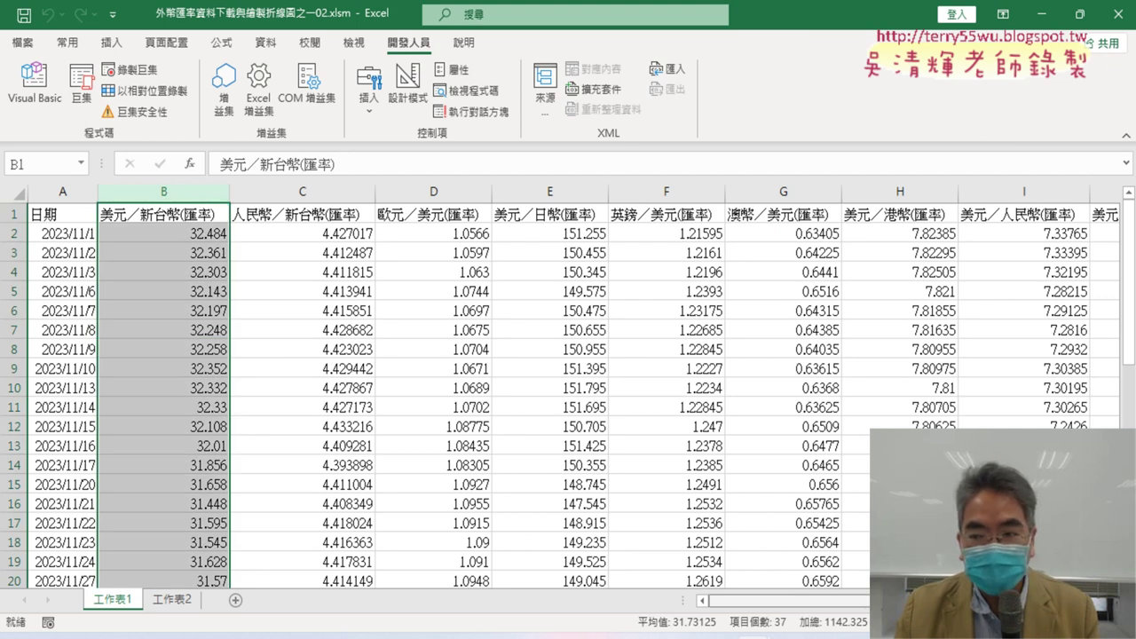
{"action": "scroll", "coordinate": [568, 391], "scroll_direction": "right", "scroll_amount": 3}
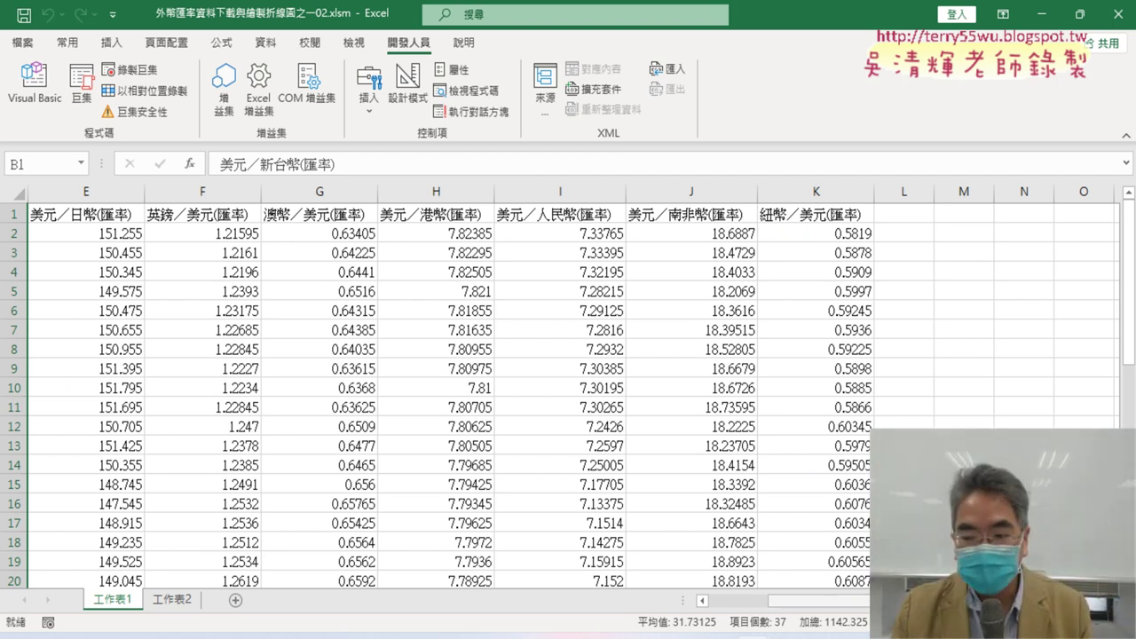
{"action": "scroll", "coordinate": [444, 390], "scroll_direction": "right", "scroll_amount": 3}
{"action": "scroll", "coordinate": [444, 391], "scroll_direction": "left", "scroll_amount": 1}
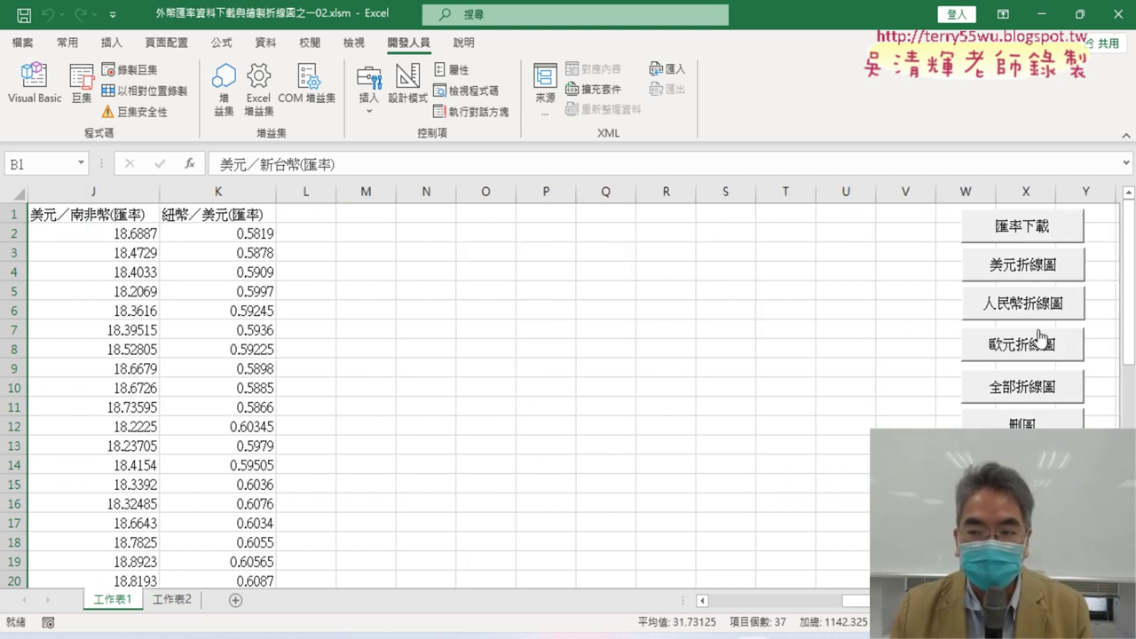
Step: Draw the 美元, 人民幣 and 歐元 line charts, then delete them with 刪圖
{"action": "left_click", "coordinate": [1023, 266]}
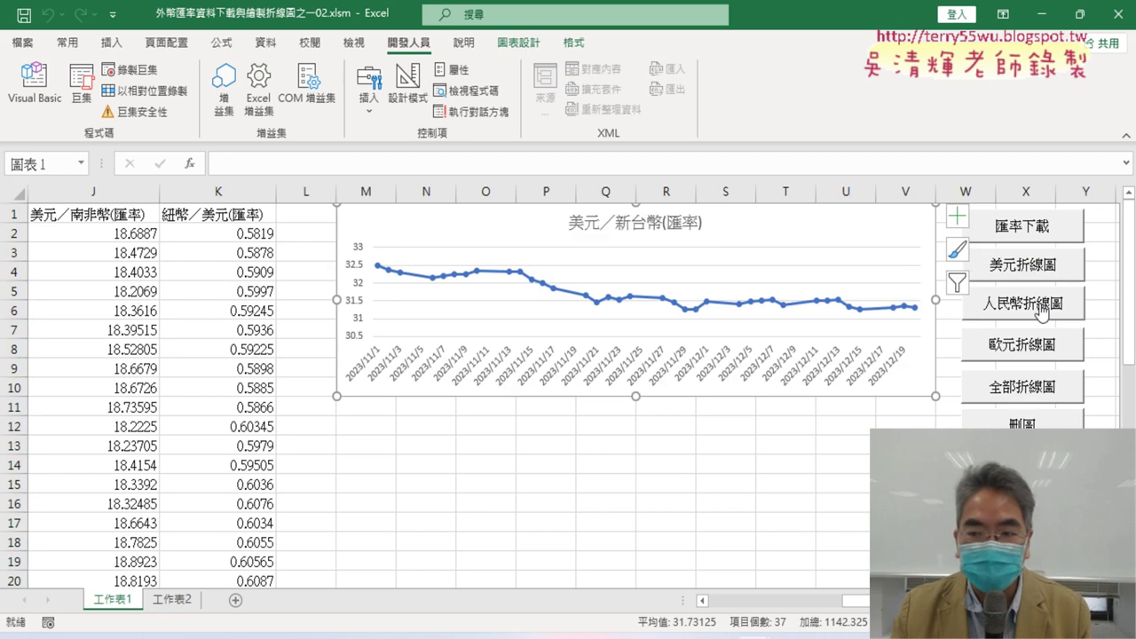
{"action": "left_click", "coordinate": [1043, 307]}
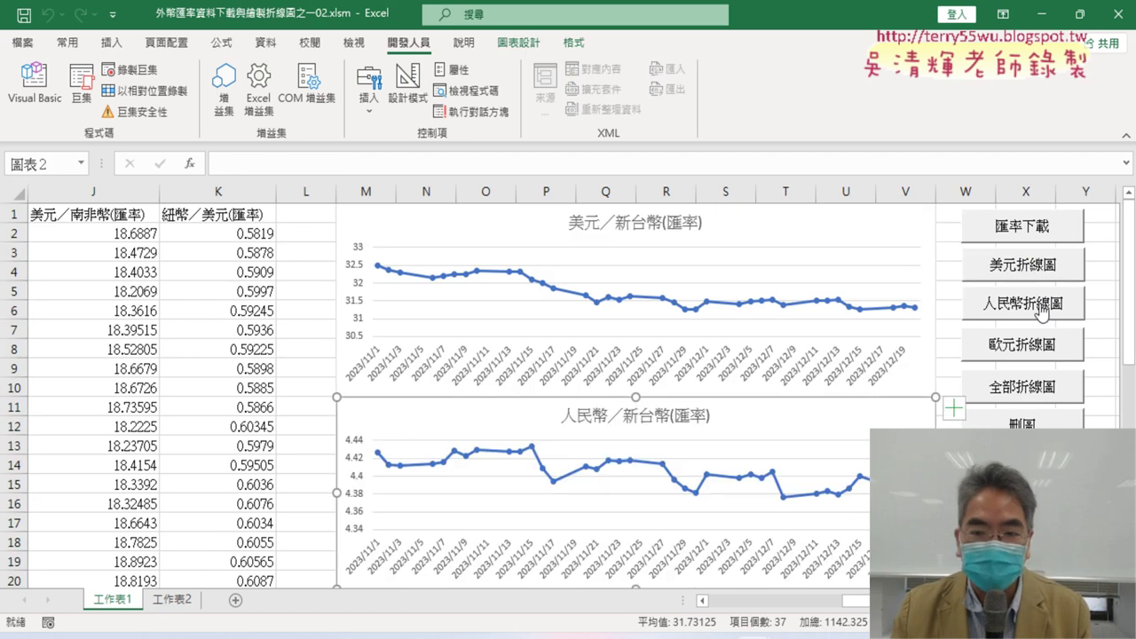
{"action": "left_click", "coordinate": [1039, 351]}
{"action": "scroll", "coordinate": [607, 327], "scroll_direction": "down", "scroll_amount": 3}
{"action": "scroll", "coordinate": [710, 355], "scroll_direction": "up", "scroll_amount": 3}
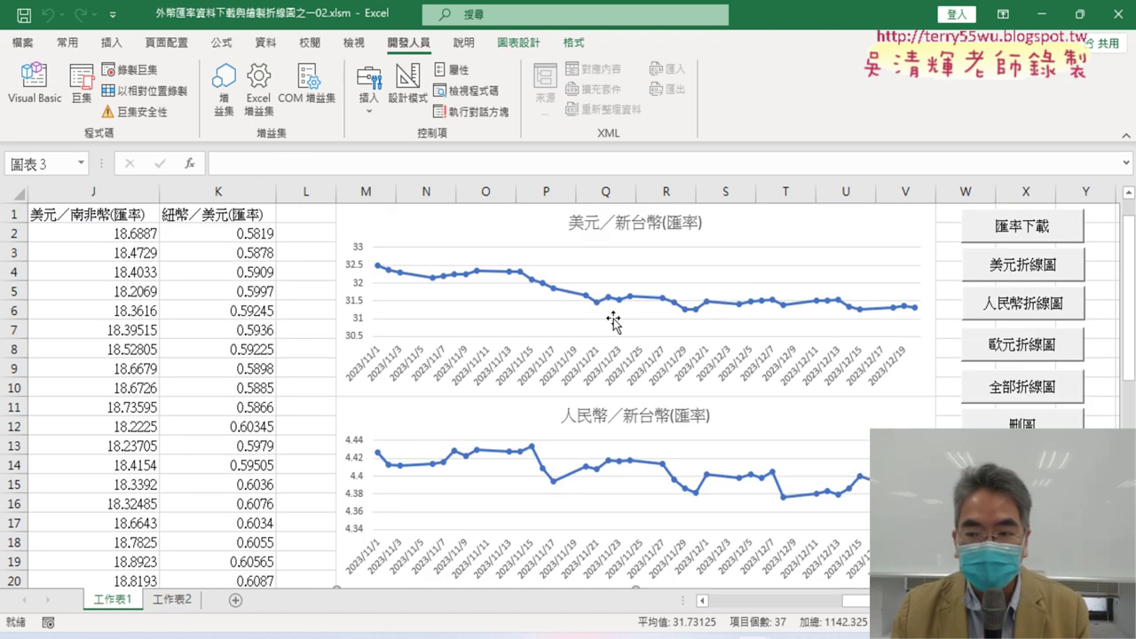
{"action": "left_click", "coordinate": [1042, 425]}
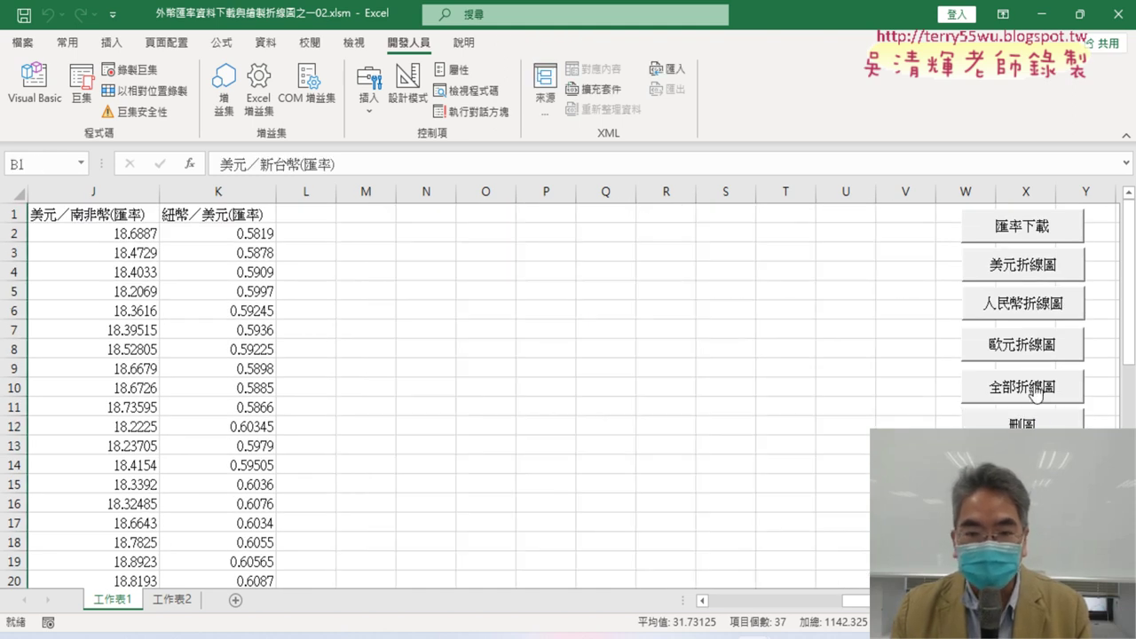
Step: Draw all currency charts with 全部折線圖 and delete them, twice over
{"action": "left_click", "coordinate": [1036, 391]}
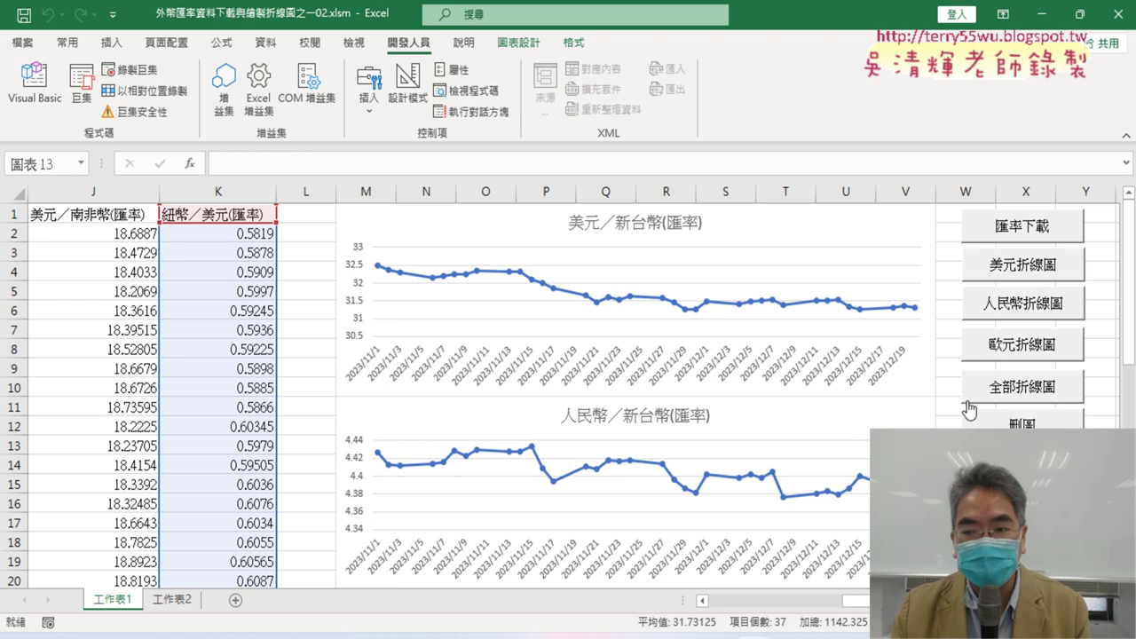
{"action": "left_click", "coordinate": [1042, 424]}
{"action": "left_click", "coordinate": [1026, 390]}
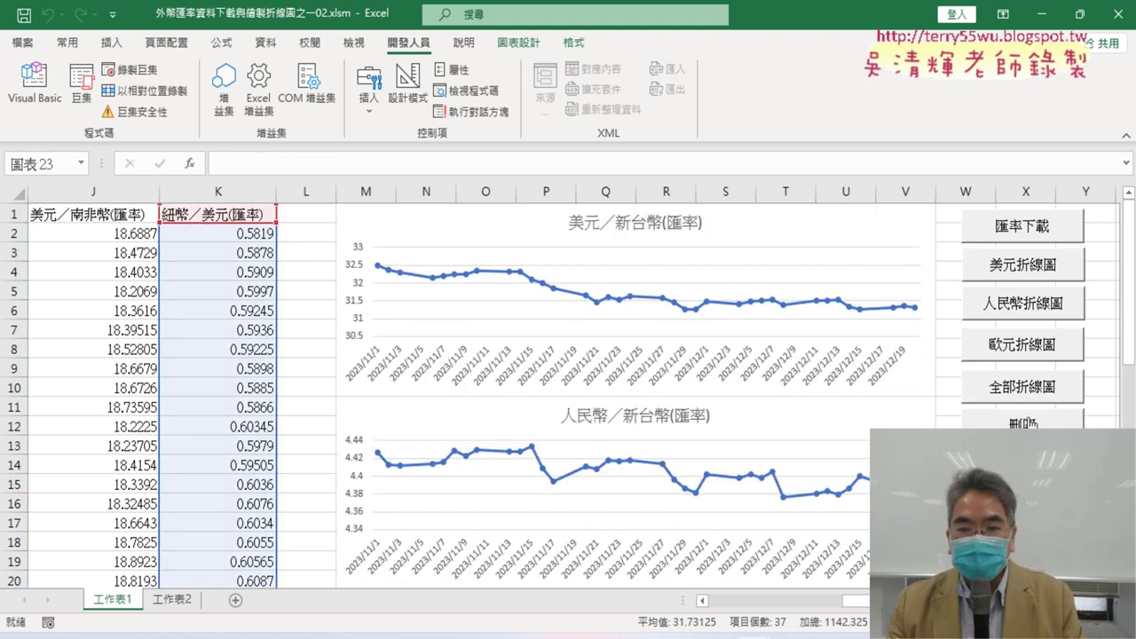
{"action": "left_click", "coordinate": [1024, 422]}
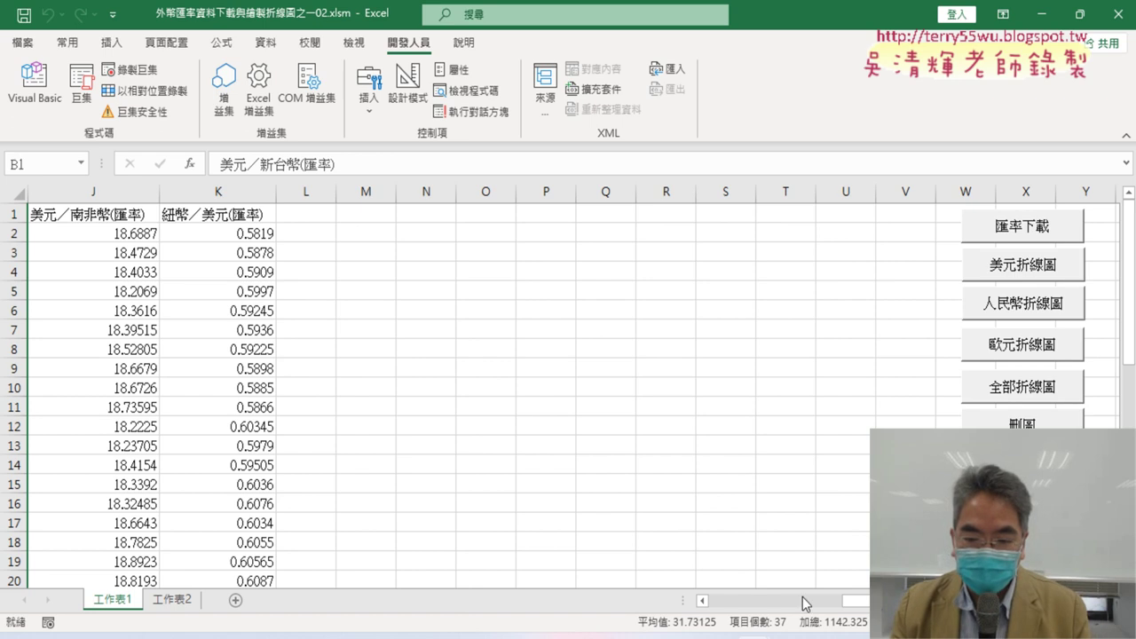
Step: Highlight lesson outline items 01–05 in the portal post, then draw all currency line charts in Excel
{"action": "left_click", "coordinate": [718, 636]}
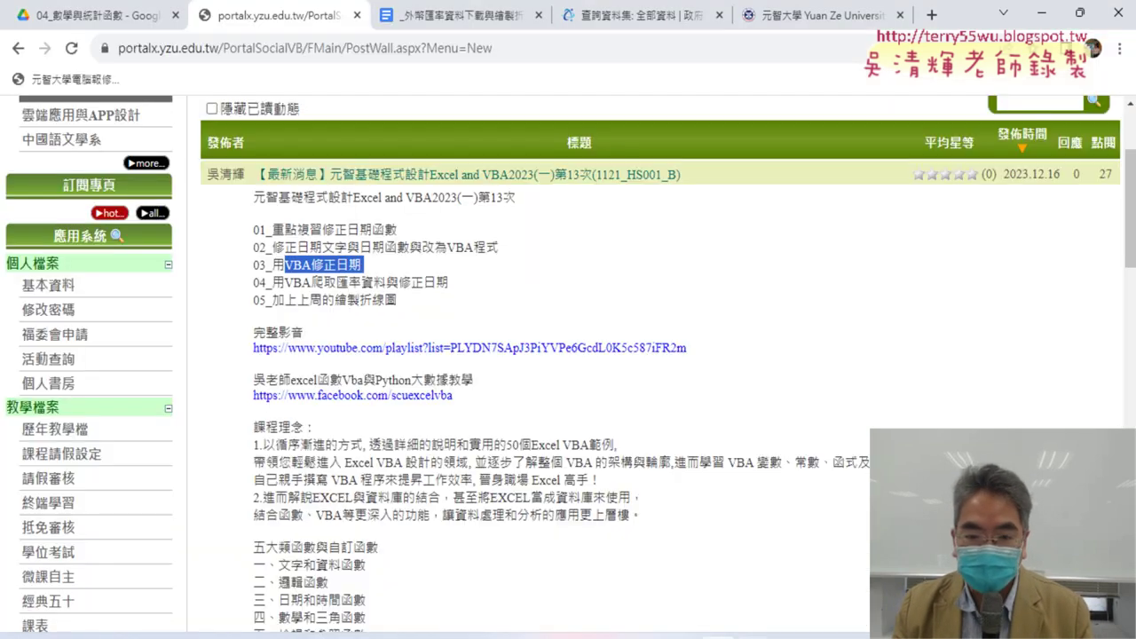
{"action": "left_click_drag", "start_coordinate": [408, 302], "coordinate": [253, 229]}
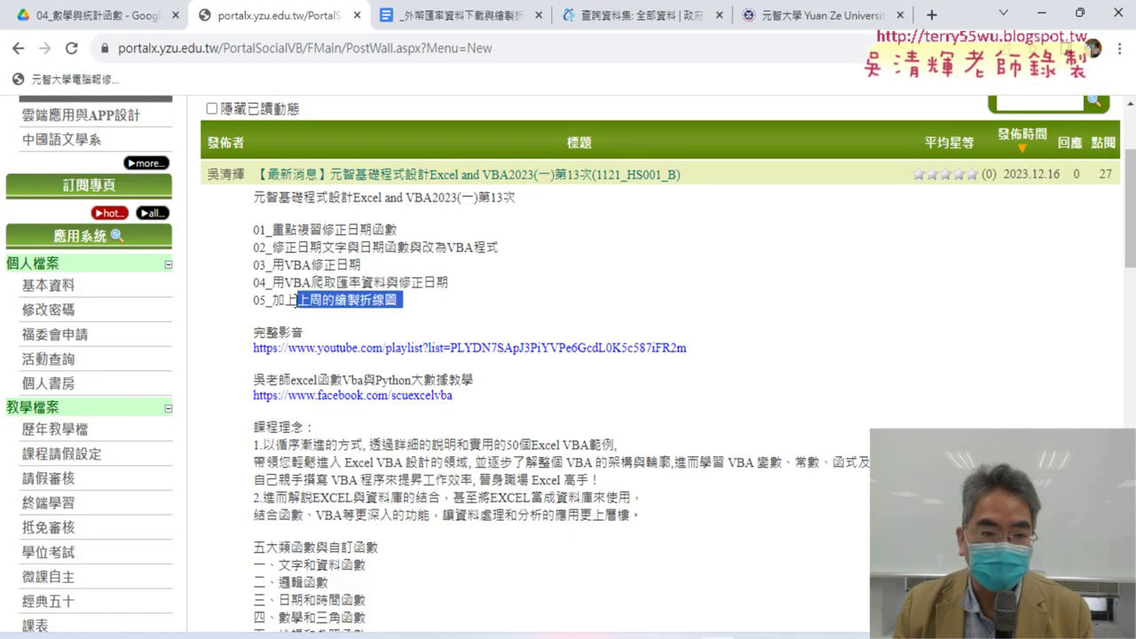
{"action": "left_click", "coordinate": [1041, 13]}
{"action": "left_click", "coordinate": [975, 388]}
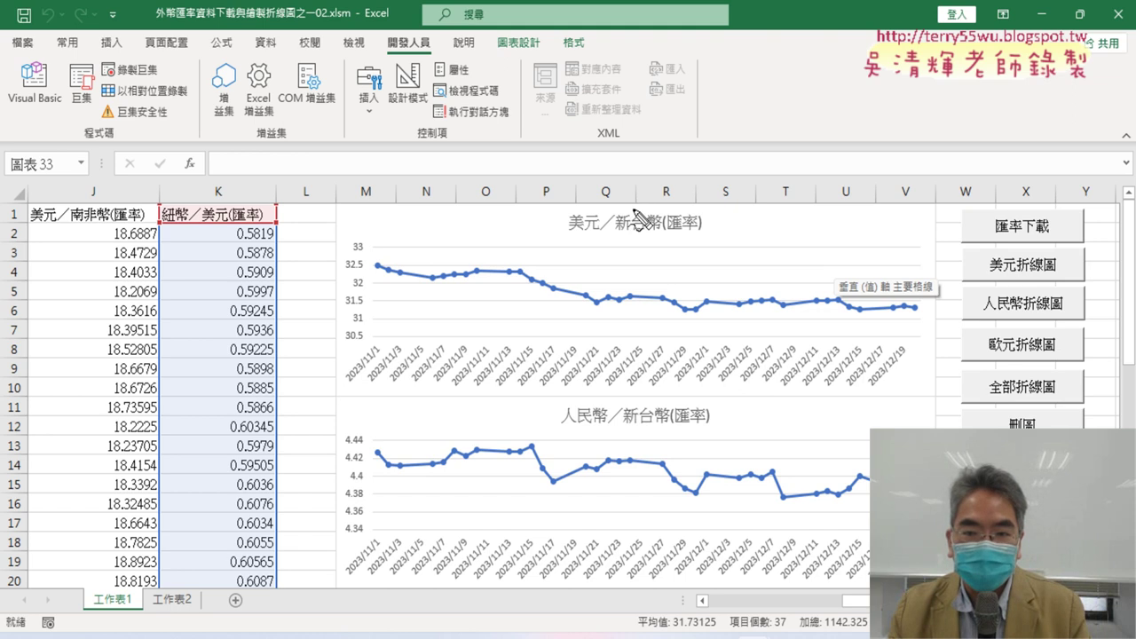
{"action": "left_click_drag", "start_coordinate": [637, 202], "coordinate": [634, 399]}
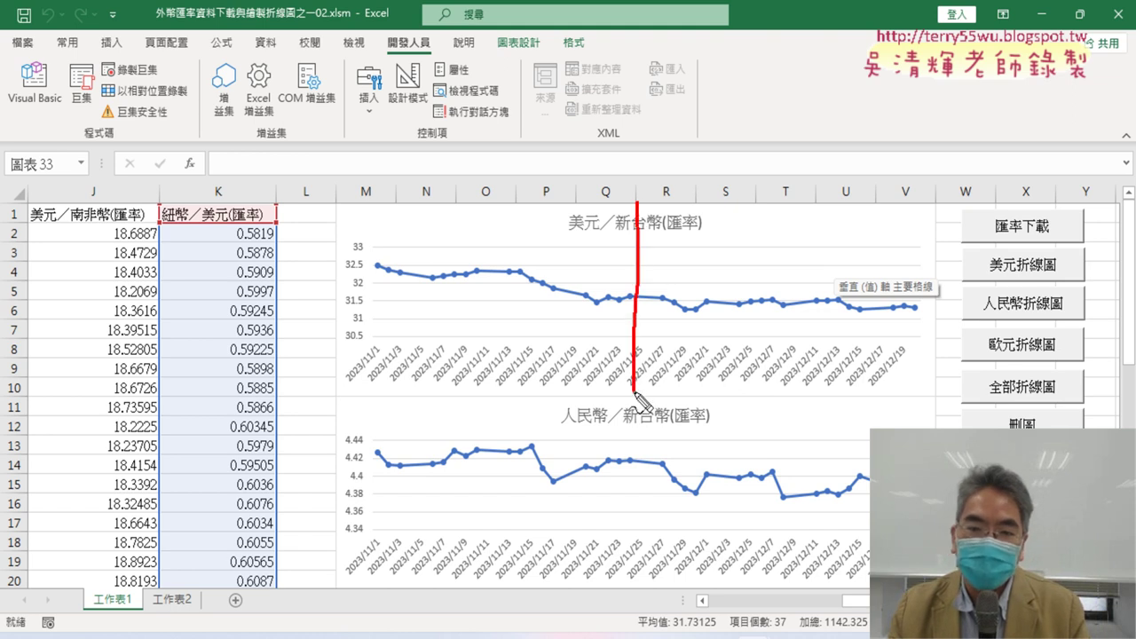
{"action": "left_click_drag", "start_coordinate": [340, 206], "coordinate": [345, 377]}
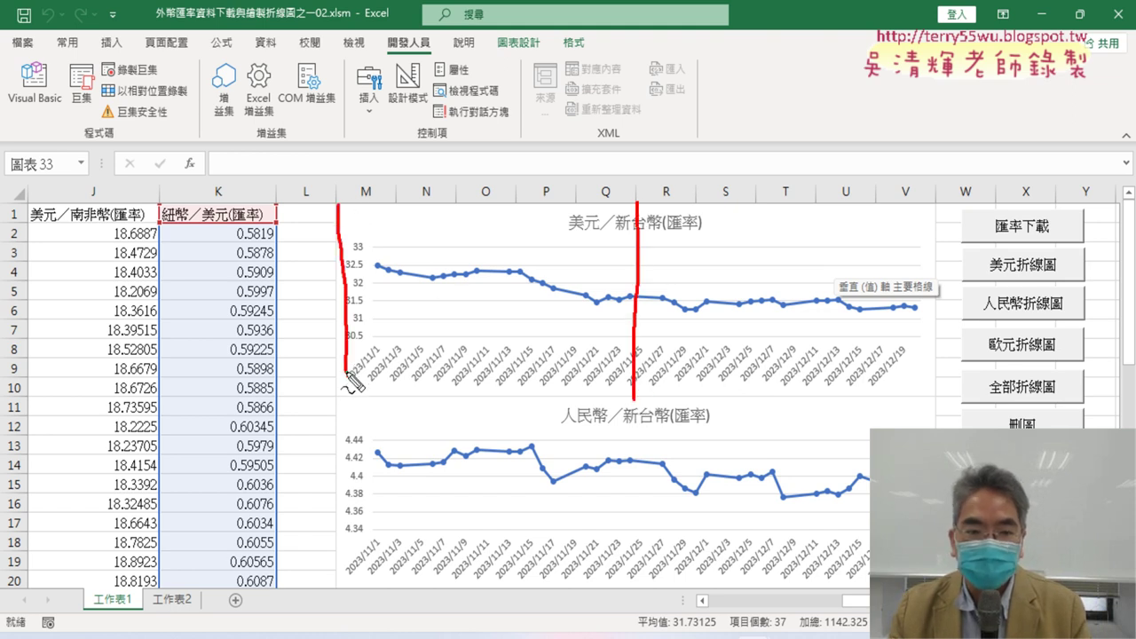
{"action": "mouse_move", "coordinate": [350, 201]}
{"action": "left_mouse_down"}
{"action": "mouse_move", "coordinate": [607, 196]}
{"action": "mouse_move", "coordinate": [631, 399]}
{"action": "left_mouse_up"}
{"action": "left_click_drag", "start_coordinate": [344, 387], "coordinate": [543, 382]}
{"action": "left_click_drag", "start_coordinate": [508, 228], "coordinate": [502, 337]}
{"action": "mouse_move", "coordinate": [668, 202]}
{"action": "left_mouse_down"}
{"action": "mouse_move", "coordinate": [918, 193]}
{"action": "mouse_move", "coordinate": [929, 390]}
{"action": "left_mouse_up"}
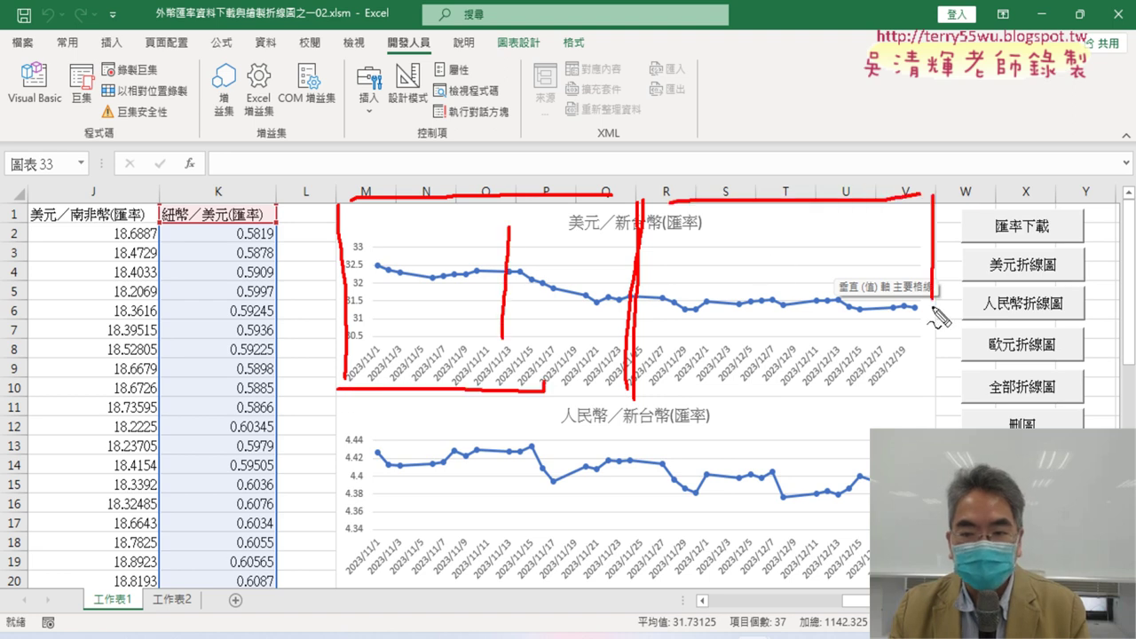
{"action": "left_click_drag", "start_coordinate": [697, 398], "coordinate": [874, 401]}
{"action": "left_click_drag", "start_coordinate": [777, 257], "coordinate": [874, 318]}
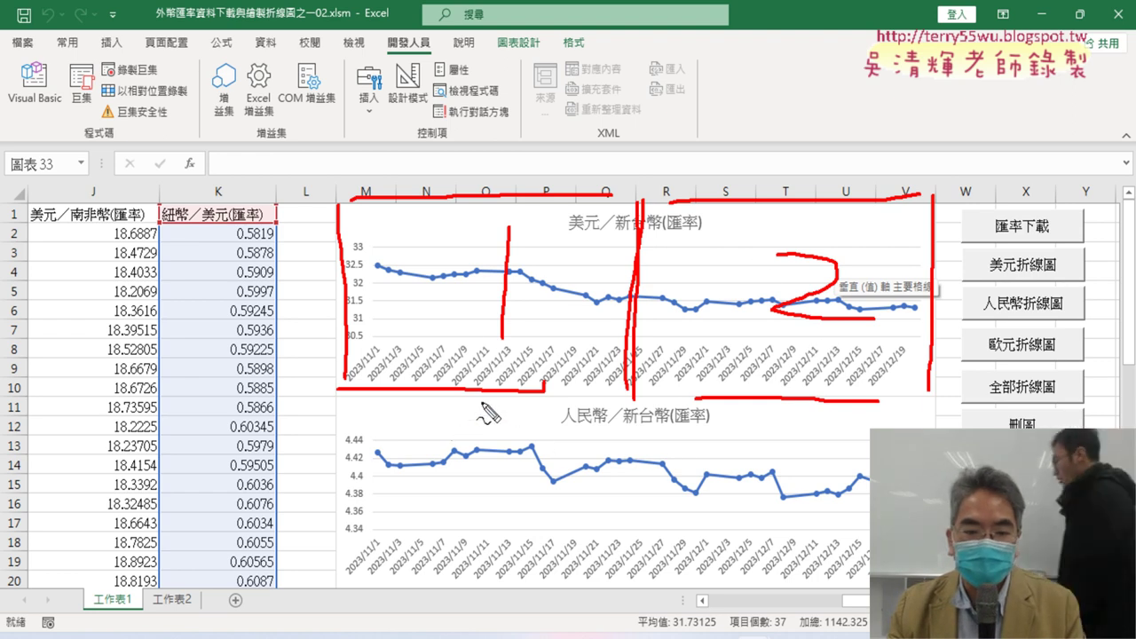
{"action": "left_click_drag", "start_coordinate": [632, 395], "coordinate": [631, 568]}
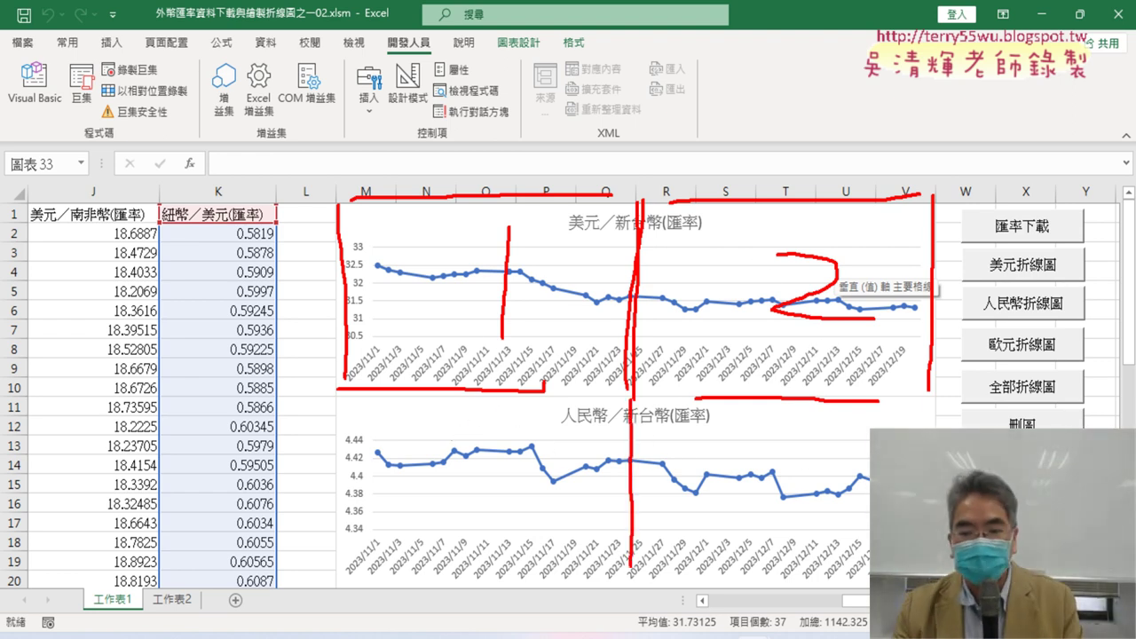
{"action": "key", "text": "Escape"}
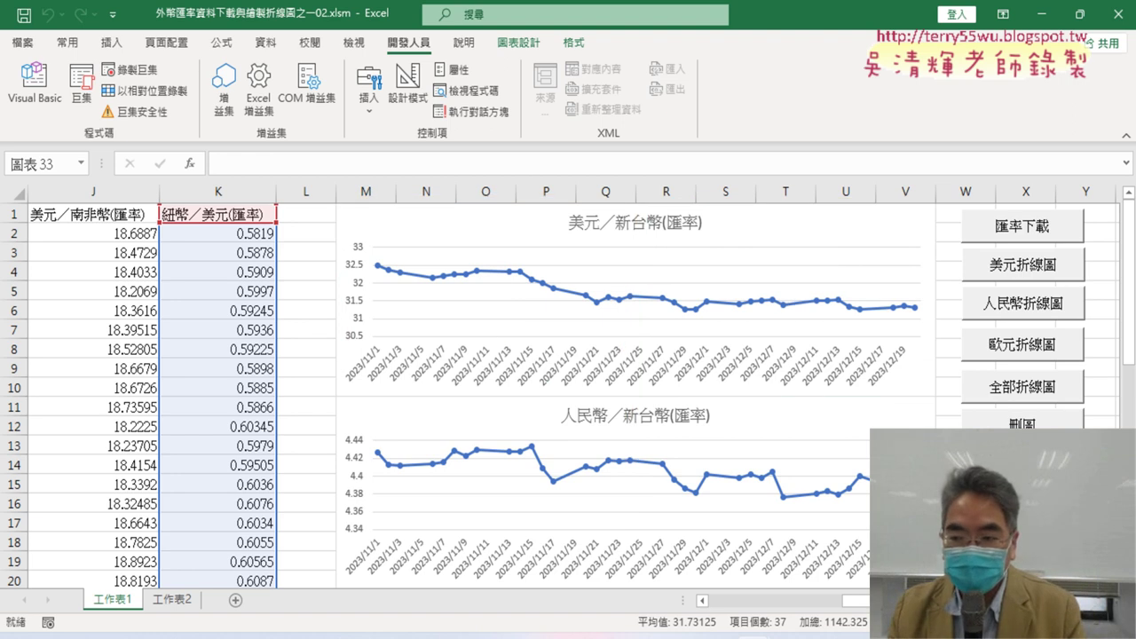
Step: Clear all six currency charts from the sheet with the 刪圖 button
{"action": "left_click", "coordinate": [1023, 422]}
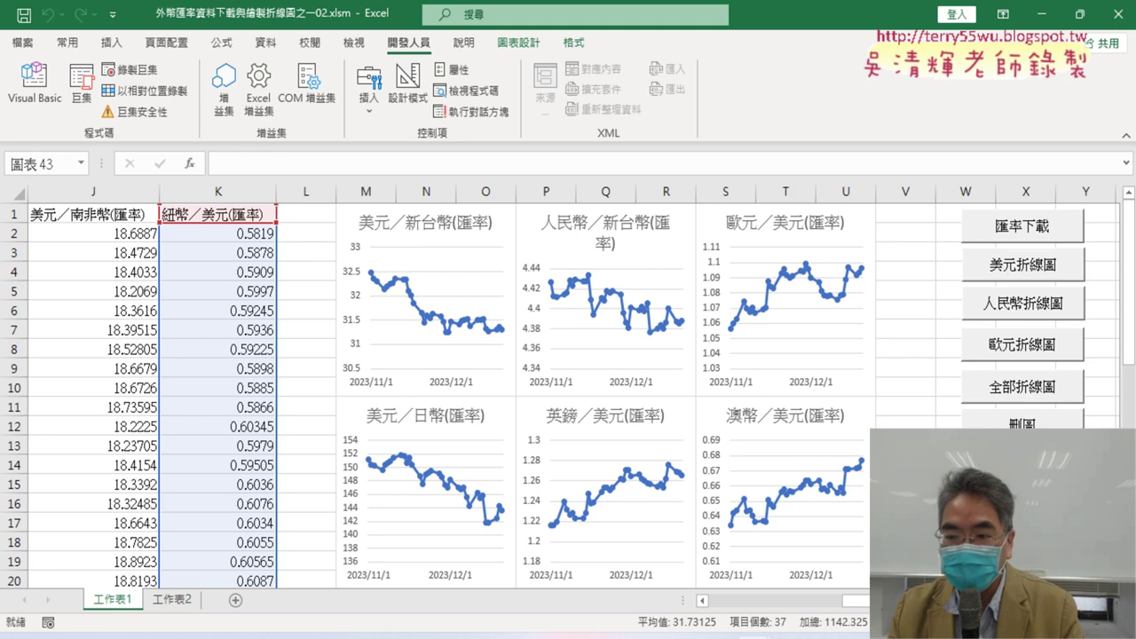
{"action": "left_click", "coordinate": [1044, 426]}
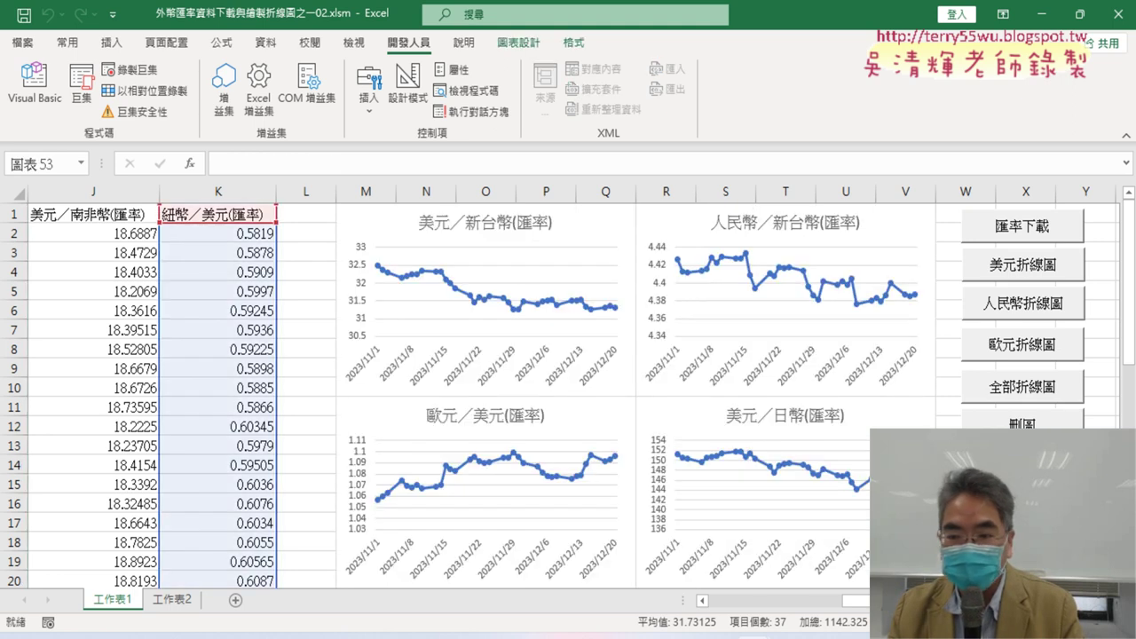
Step: Assign the 全部折線圖2 macro to the seventh sheet button
{"action": "right_click", "coordinate": [1044, 259]}
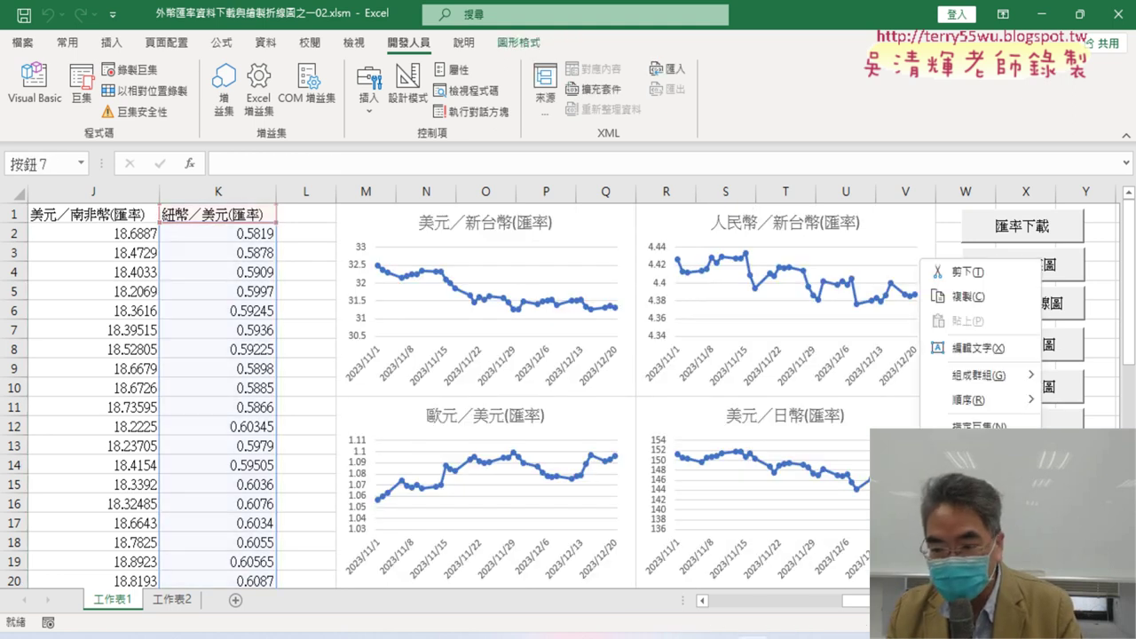
{"action": "left_click", "coordinate": [976, 419]}
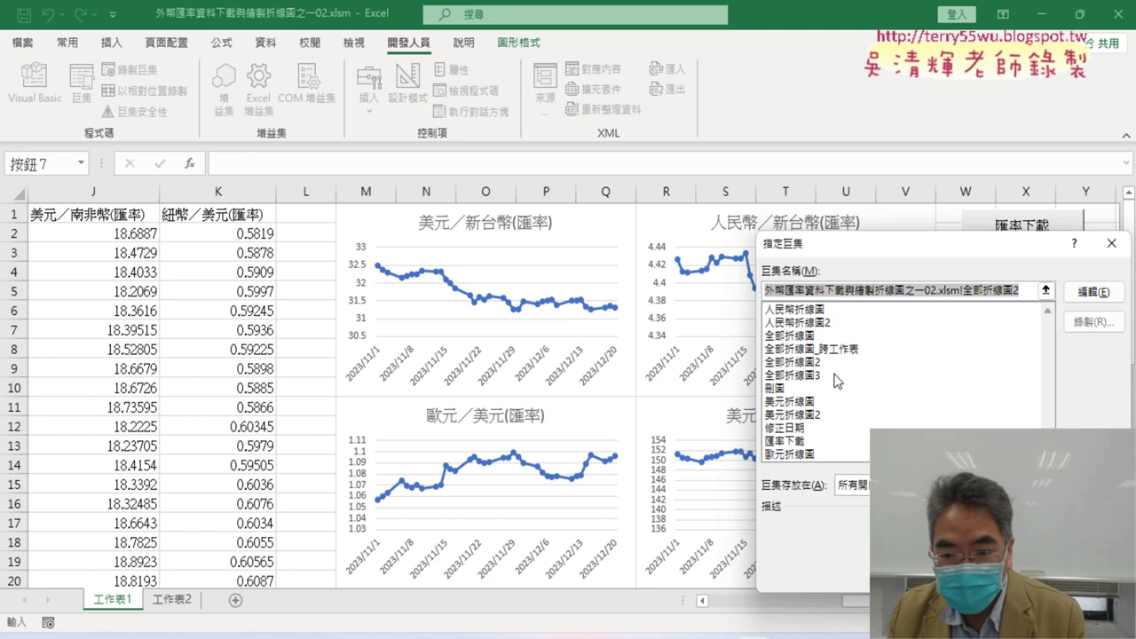
{"action": "left_click", "coordinate": [817, 363]}
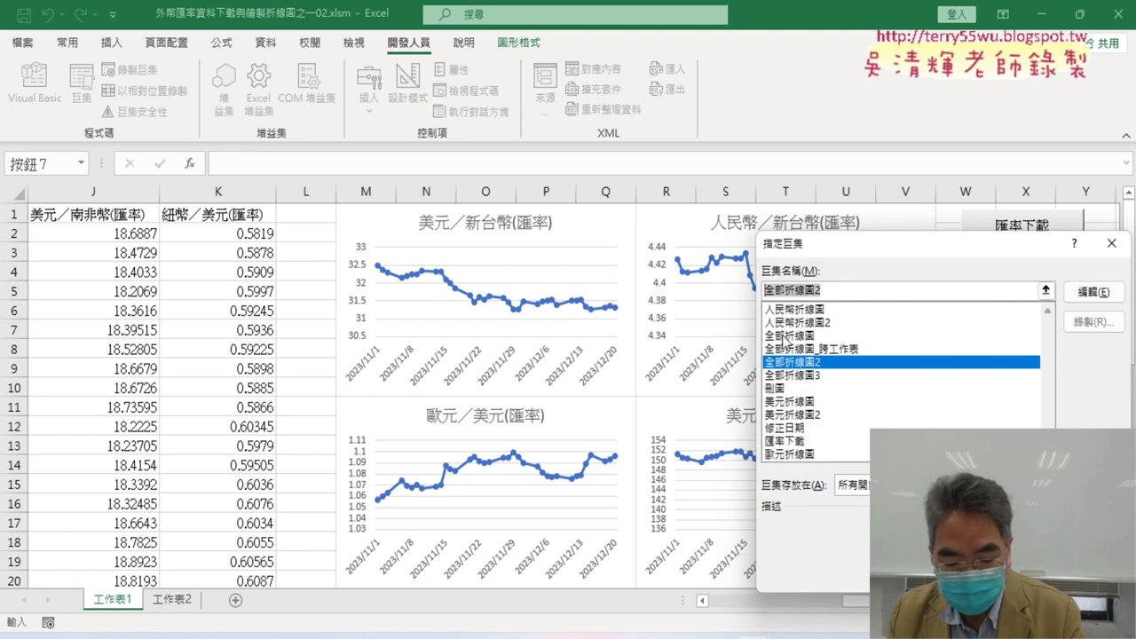
{"action": "key", "text": "Return"}
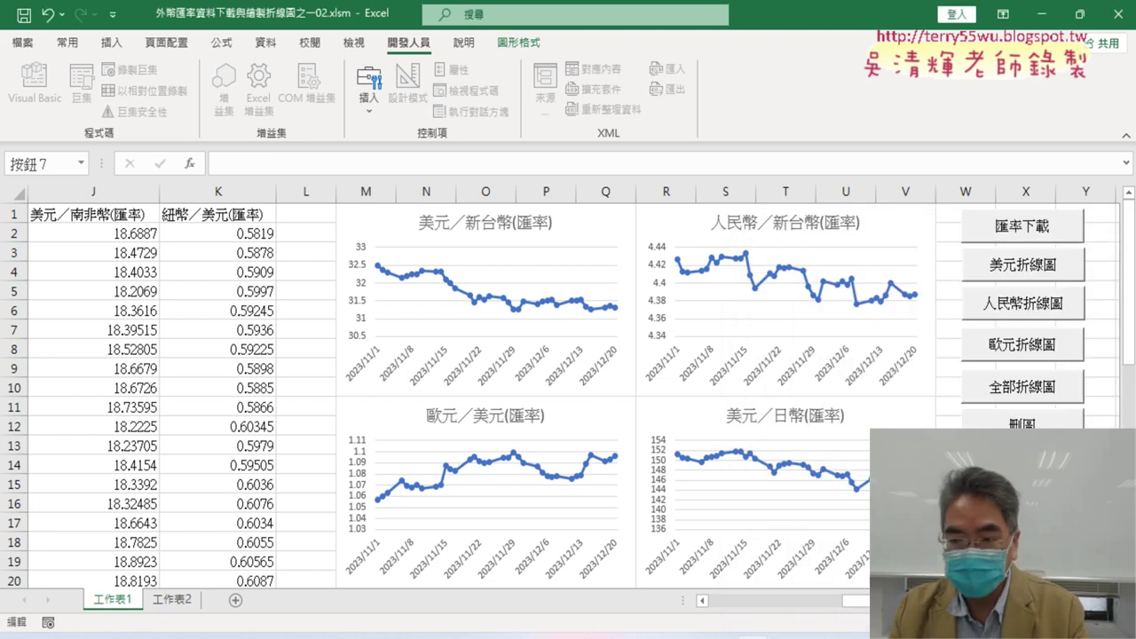
{"action": "left_click", "coordinate": [1086, 446]}
Step: Redraw all currency line charts two per row and scroll to review them
{"action": "left_click", "coordinate": [1022, 420]}
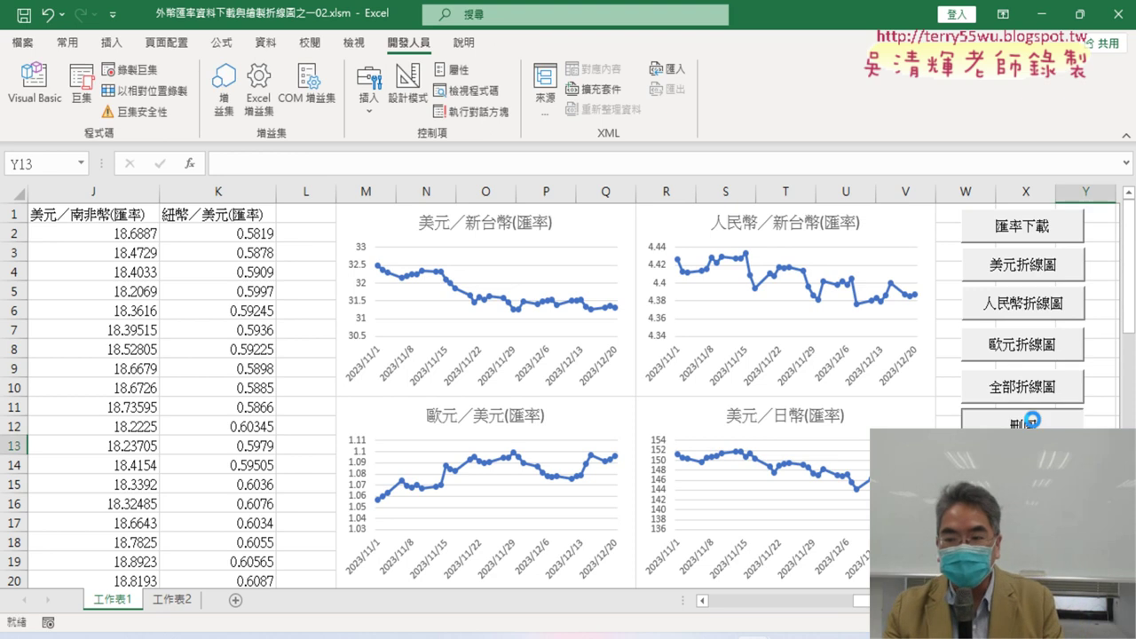
{"action": "left_click", "coordinate": [1022, 386]}
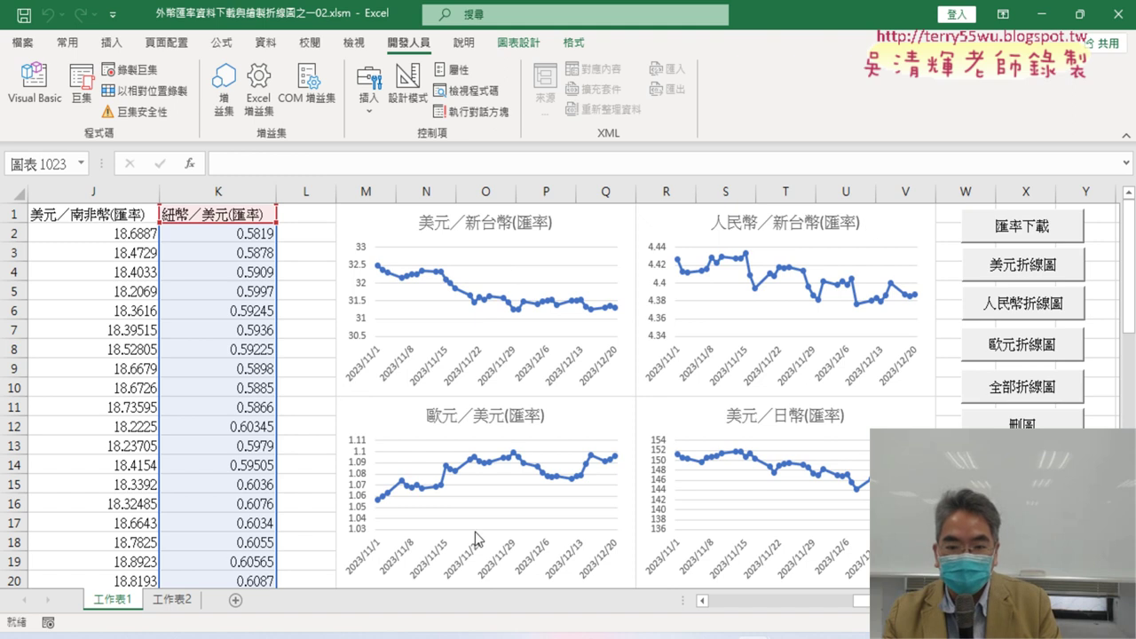
{"action": "scroll", "coordinate": [781, 426], "scroll_direction": "down", "scroll_amount": 2}
{"action": "scroll", "coordinate": [773, 393], "scroll_direction": "down", "scroll_amount": 3}
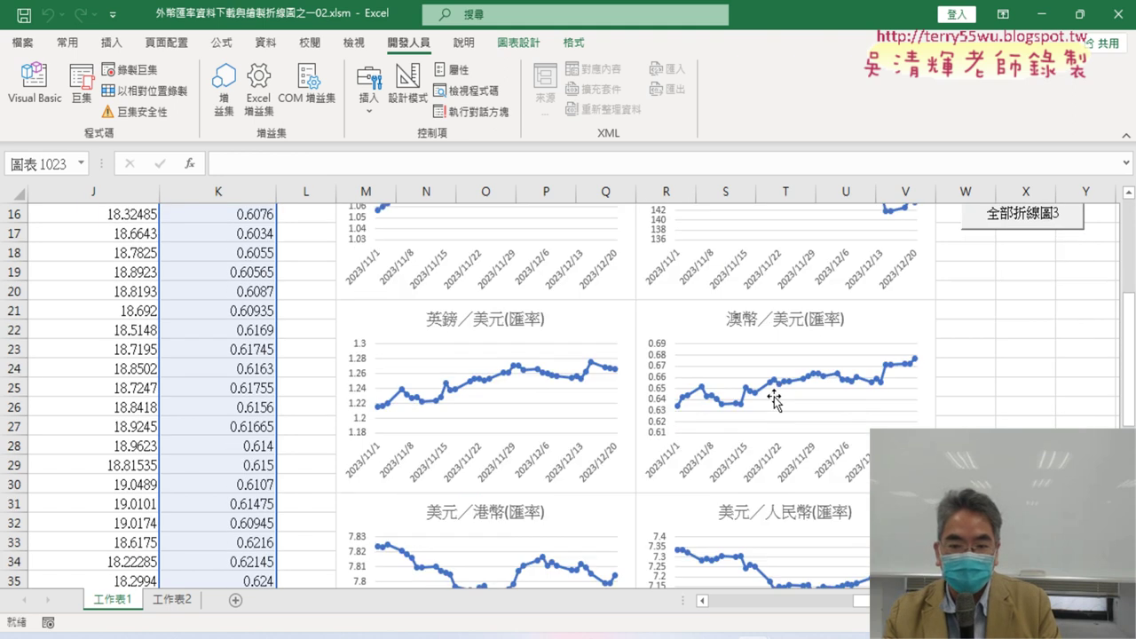
{"action": "scroll", "coordinate": [779, 408], "scroll_direction": "down", "scroll_amount": 2}
{"action": "scroll", "coordinate": [777, 404], "scroll_direction": "up", "scroll_amount": 4}
{"action": "scroll", "coordinate": [776, 404], "scroll_direction": "up", "scroll_amount": 3}
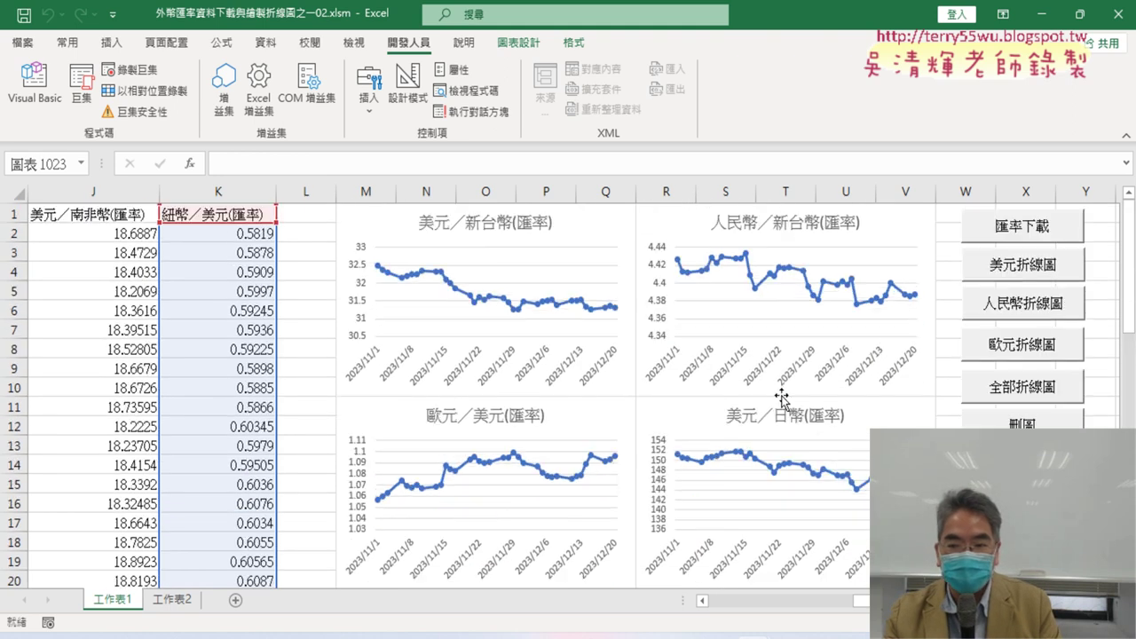
Step: Delete the charts and redraw them three per row with 全部折線圖2
{"action": "left_click", "coordinate": [1021, 421]}
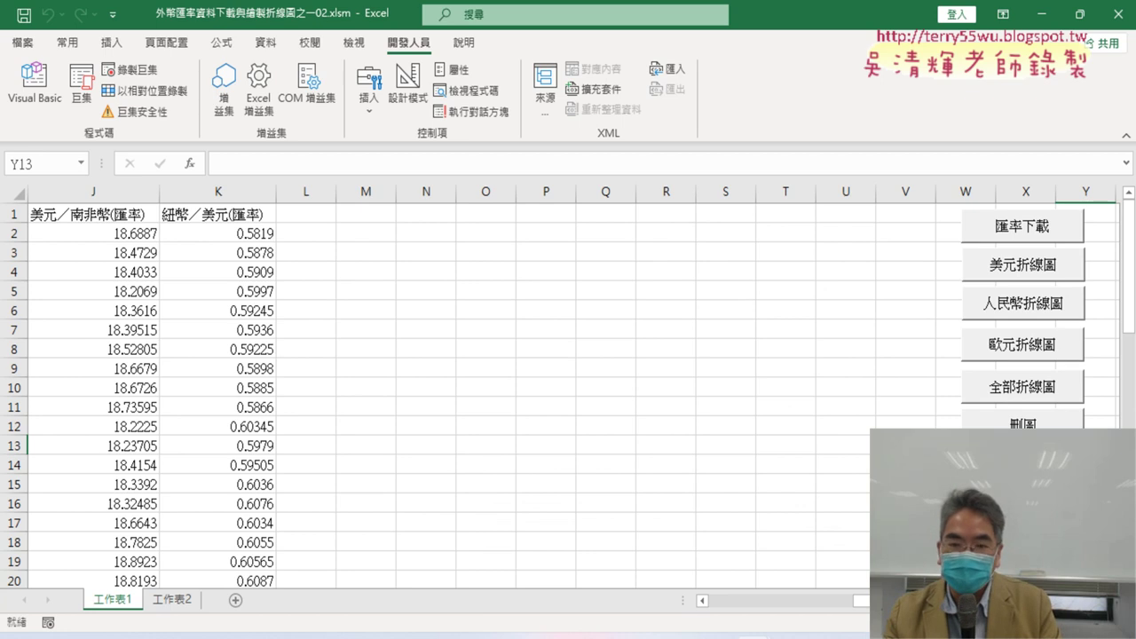
{"action": "left_click", "coordinate": [1021, 386]}
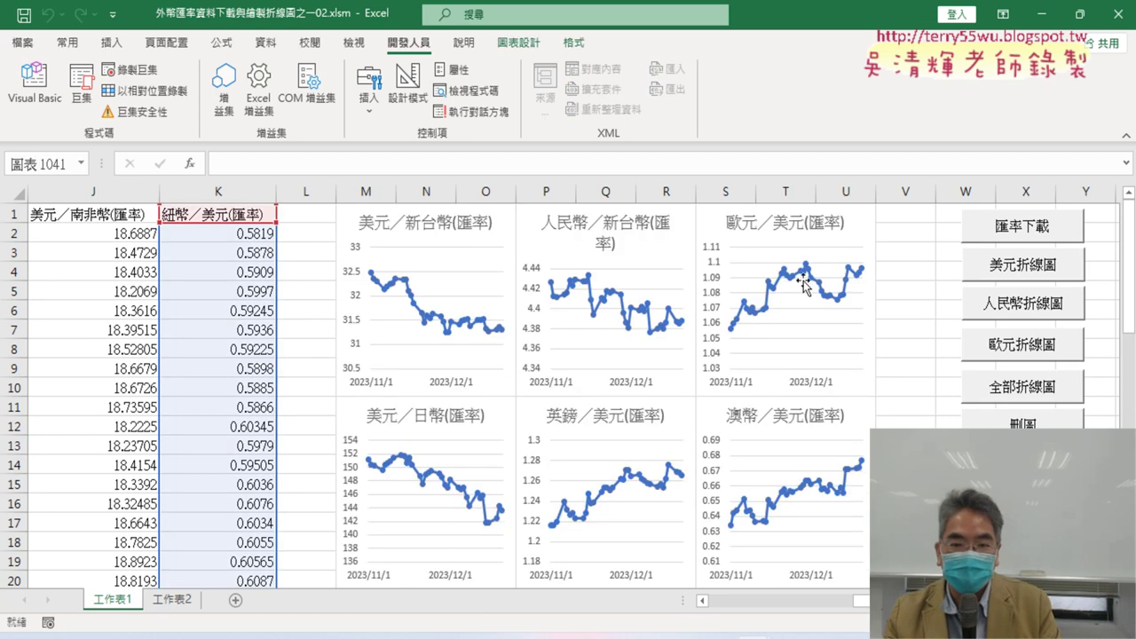
{"action": "scroll", "coordinate": [754, 474], "scroll_direction": "down", "scroll_amount": 3}
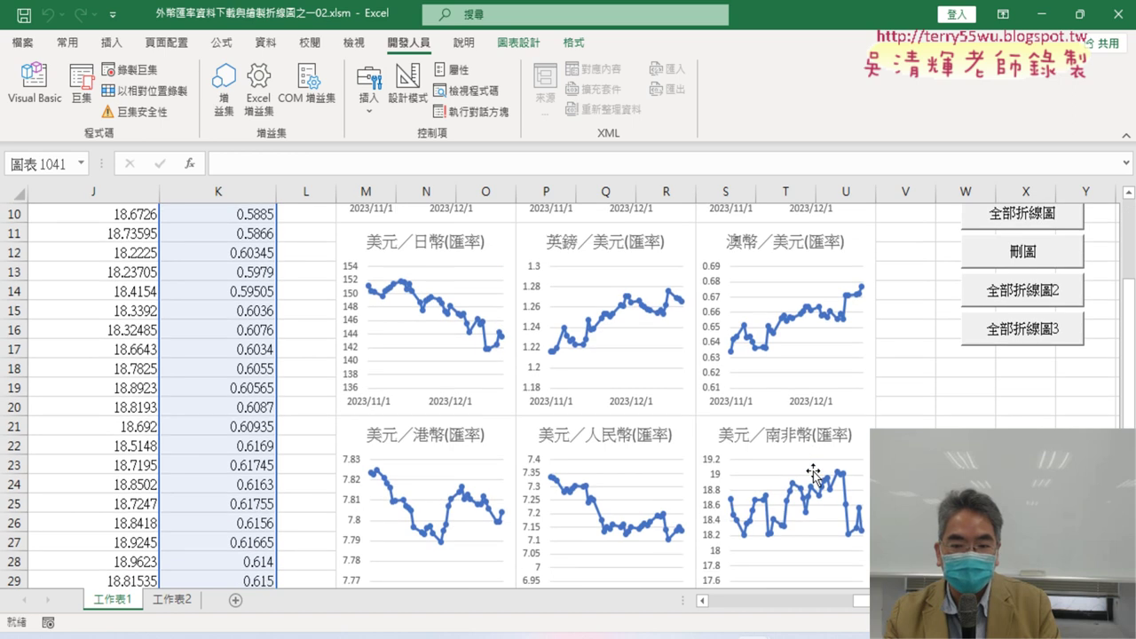
{"action": "scroll", "coordinate": [813, 470], "scroll_direction": "down", "scroll_amount": 1}
{"action": "scroll", "coordinate": [813, 471], "scroll_direction": "down", "scroll_amount": 2}
{"action": "scroll", "coordinate": [813, 471], "scroll_direction": "up", "scroll_amount": 2}
{"action": "scroll", "coordinate": [813, 470], "scroll_direction": "up", "scroll_amount": 4}
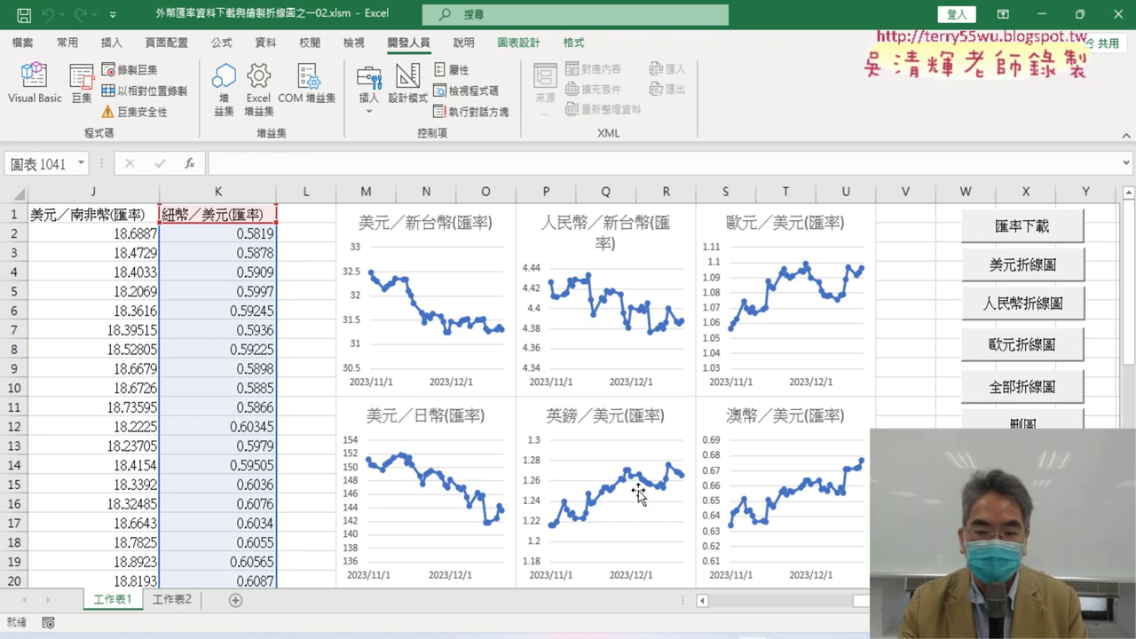
{"action": "scroll", "coordinate": [645, 457], "scroll_direction": "down", "scroll_amount": 1}
{"action": "scroll", "coordinate": [645, 457], "scroll_direction": "down", "scroll_amount": 1}
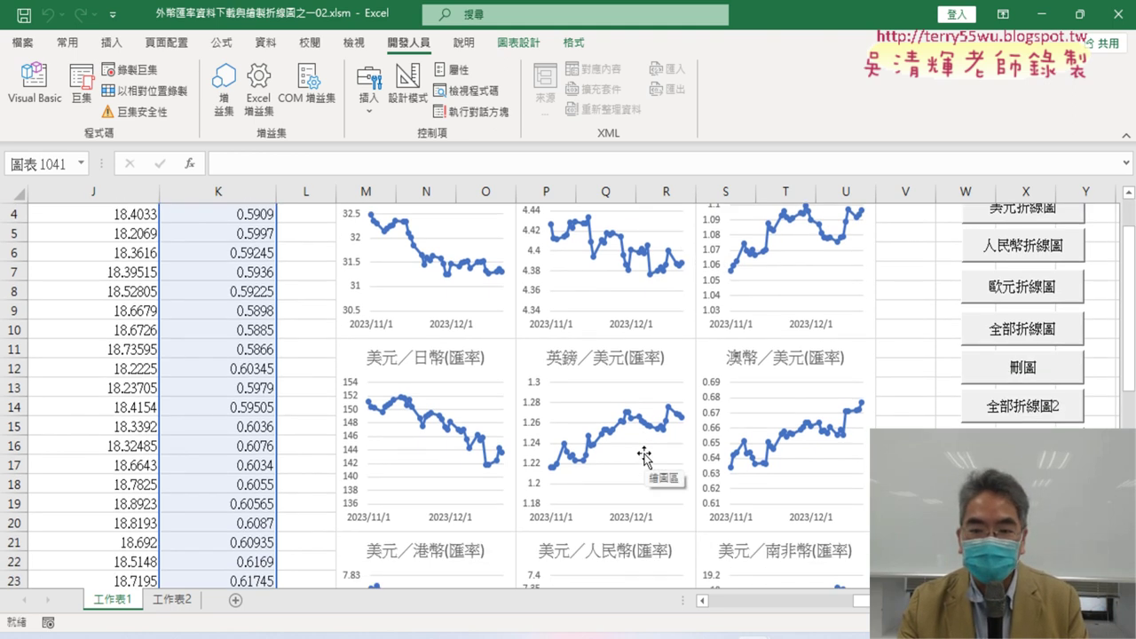
{"action": "scroll", "coordinate": [645, 457], "scroll_direction": "down", "scroll_amount": 2}
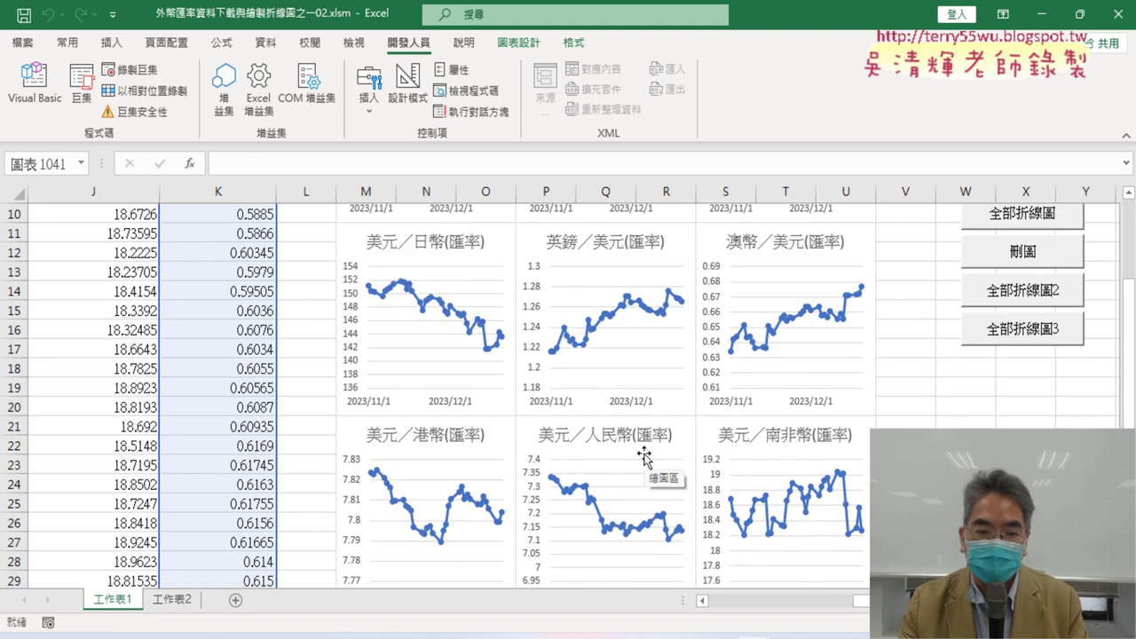
{"action": "scroll", "coordinate": [643, 454], "scroll_direction": "down", "scroll_amount": 1}
{"action": "scroll", "coordinate": [643, 454], "scroll_direction": "down", "scroll_amount": 1}
{"action": "scroll", "coordinate": [643, 453], "scroll_direction": "down", "scroll_amount": 1}
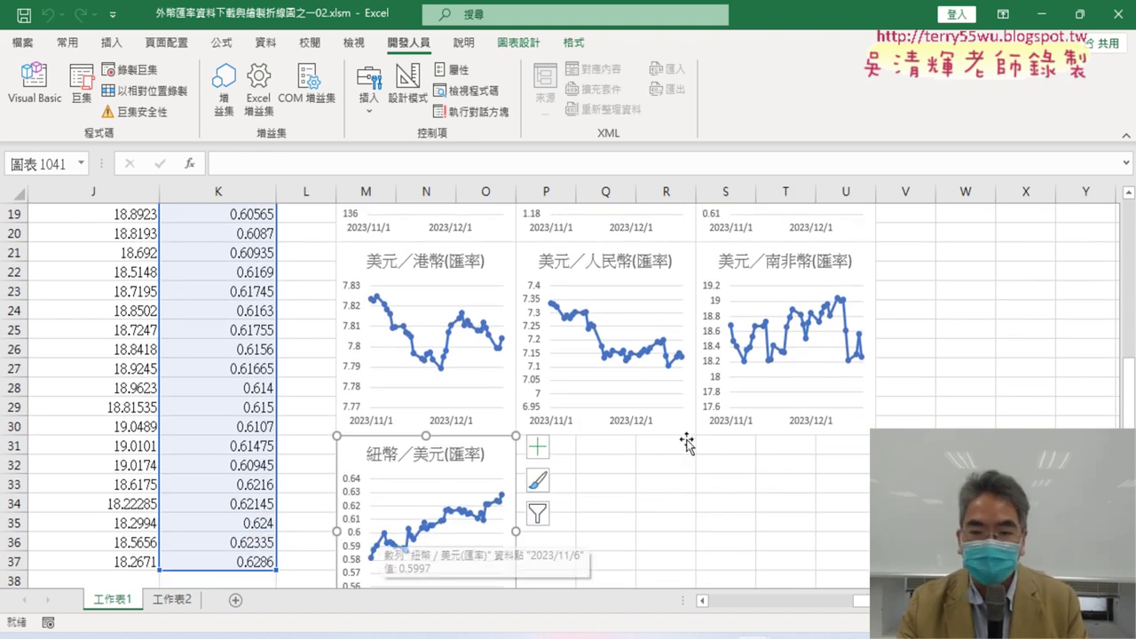
{"action": "scroll", "coordinate": [701, 439], "scroll_direction": "up", "scroll_amount": 3}
{"action": "scroll", "coordinate": [706, 442], "scroll_direction": "up", "scroll_amount": 3}
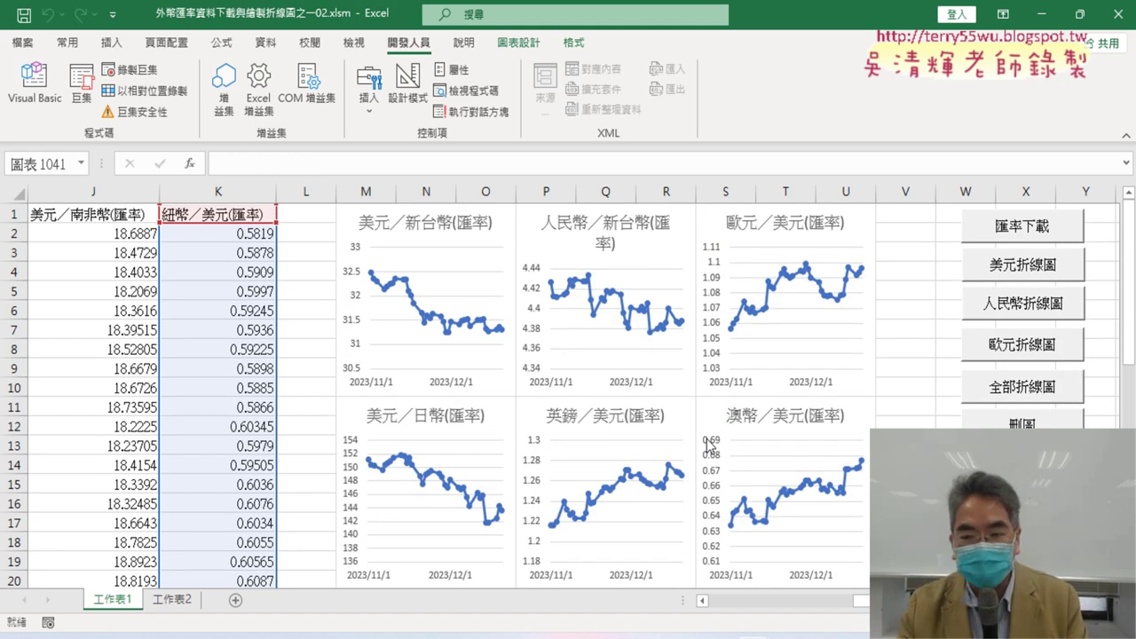
Step: Compare the two-per-row and three-per-row chart layouts, deleting charts between each redraw
{"action": "left_click", "coordinate": [1022, 423]}
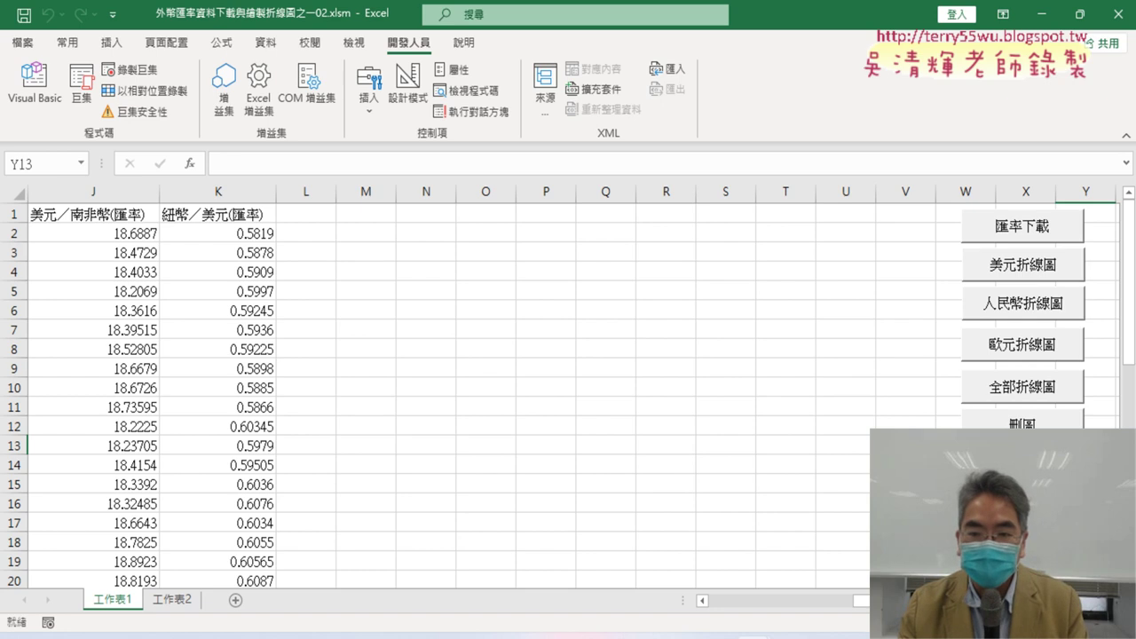
{"action": "left_click", "coordinate": [1022, 387]}
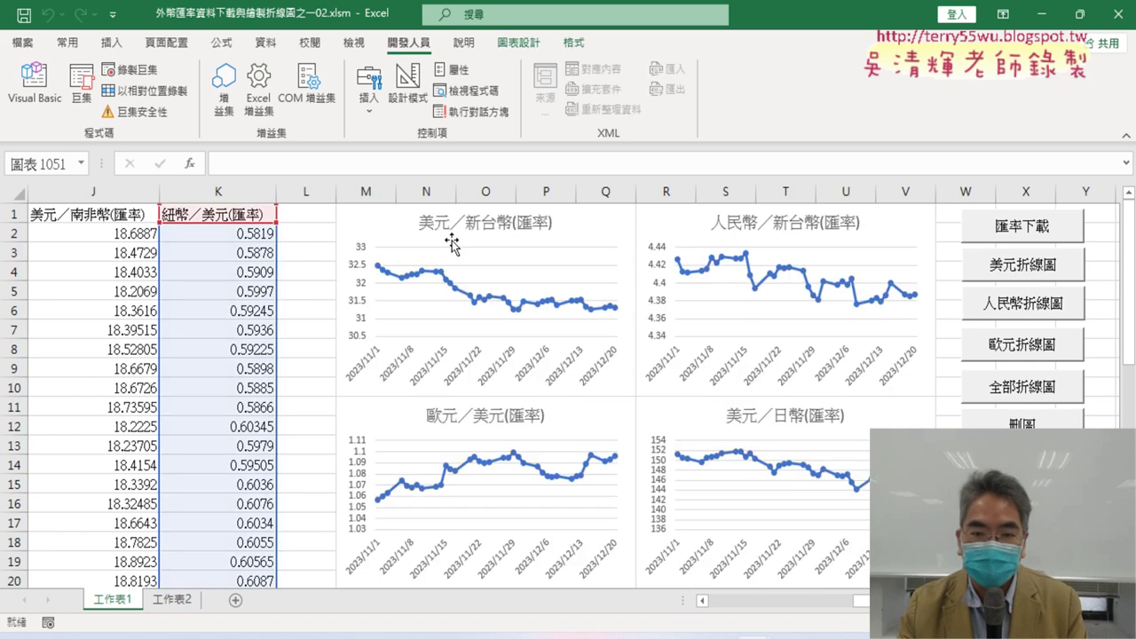
{"action": "left_click", "coordinate": [1056, 421]}
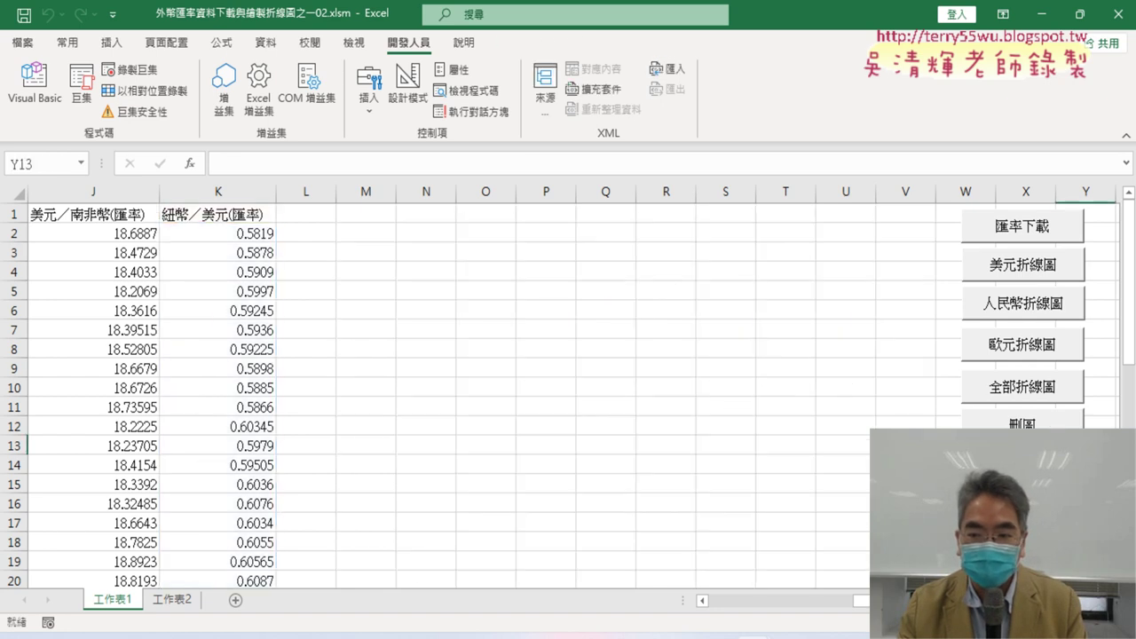
{"action": "left_click", "coordinate": [1022, 387]}
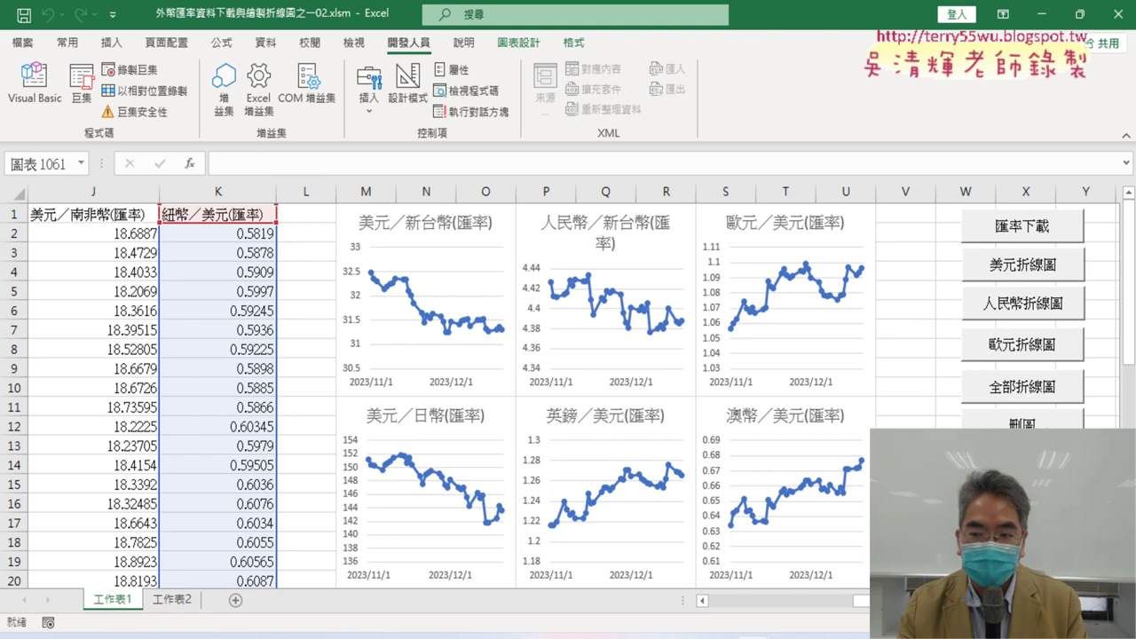
{"action": "left_click", "coordinate": [1022, 420]}
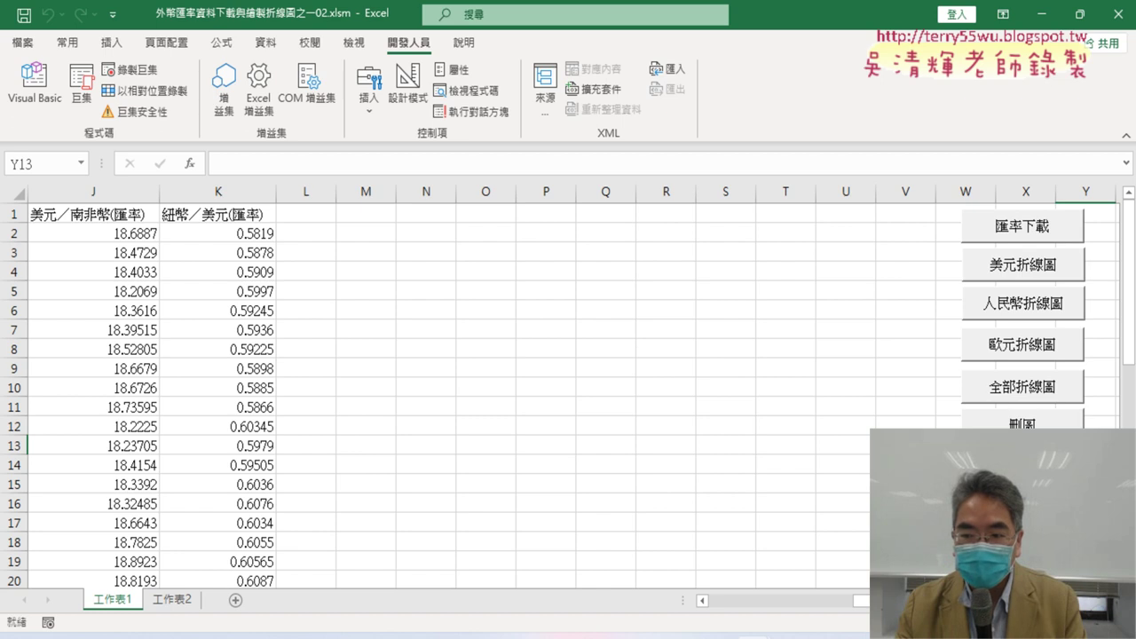
{"action": "left_click", "coordinate": [1022, 387]}
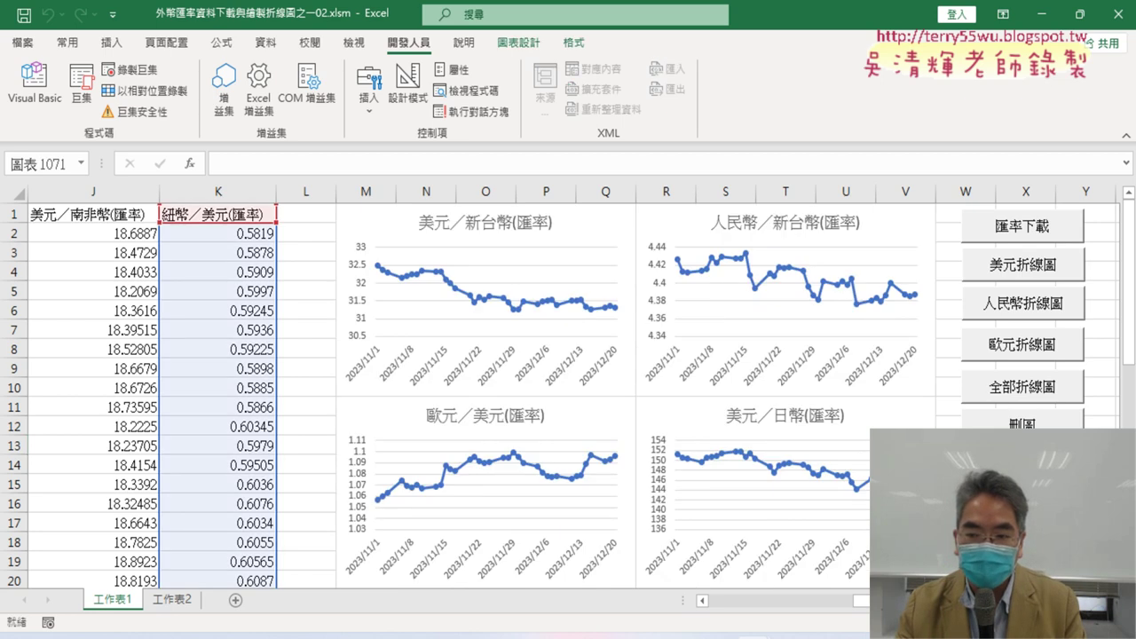
Step: Try the full-width stacked layout against two per row, ending with full-width charts via 全部折線圖3
{"action": "left_click", "coordinate": [1038, 423]}
{"action": "left_click", "coordinate": [1038, 388]}
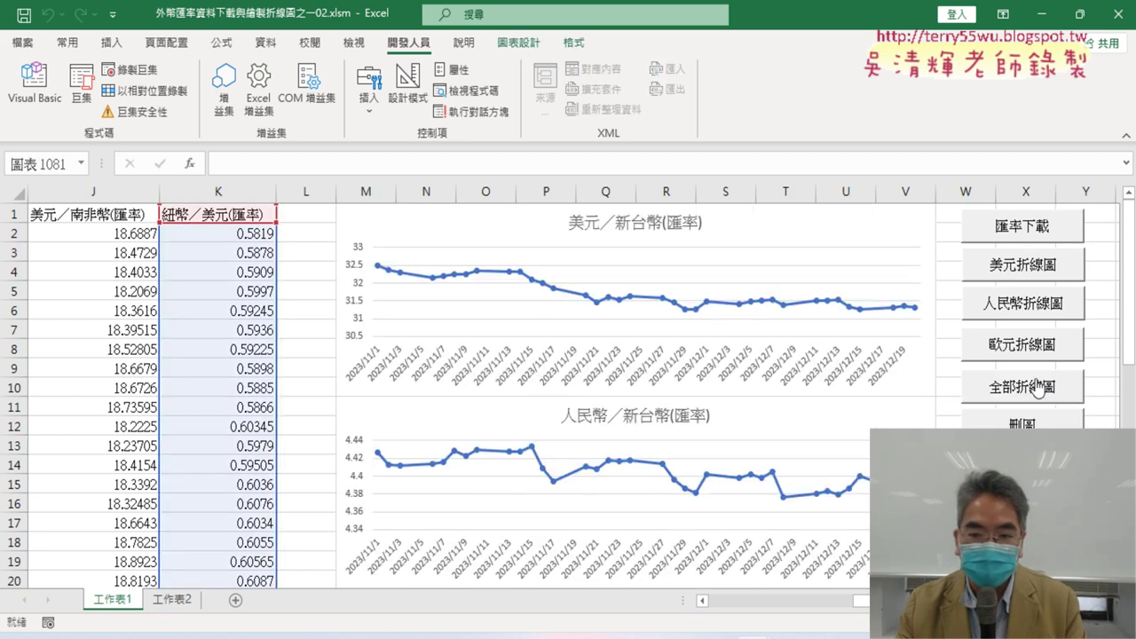
{"action": "left_click", "coordinate": [1020, 421]}
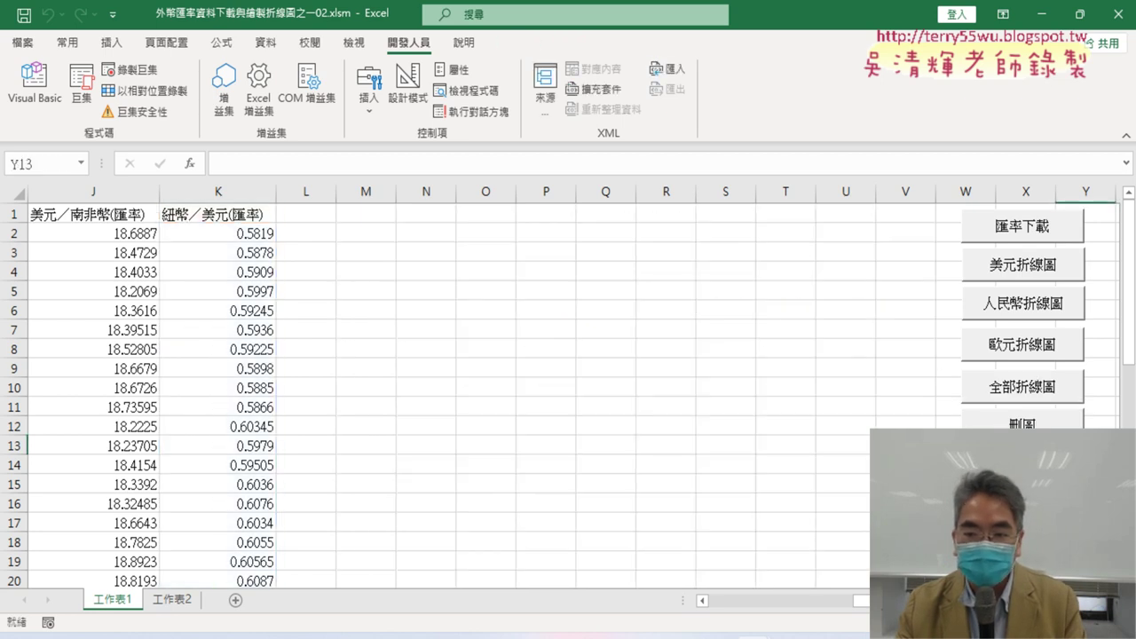
{"action": "left_click", "coordinate": [1022, 387]}
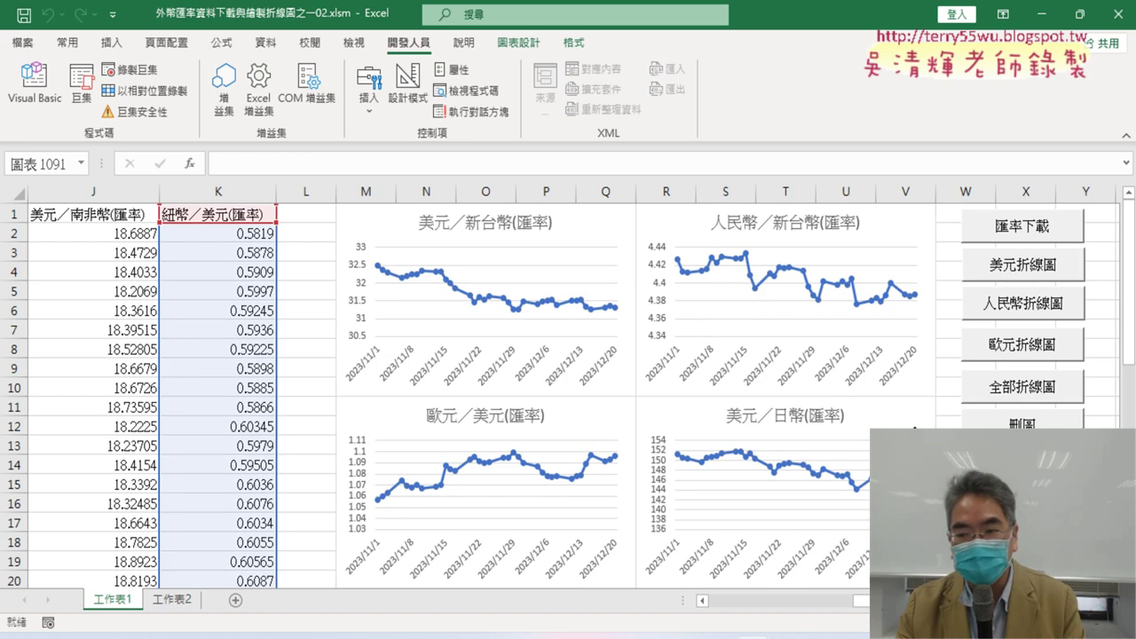
{"action": "left_click", "coordinate": [1020, 421]}
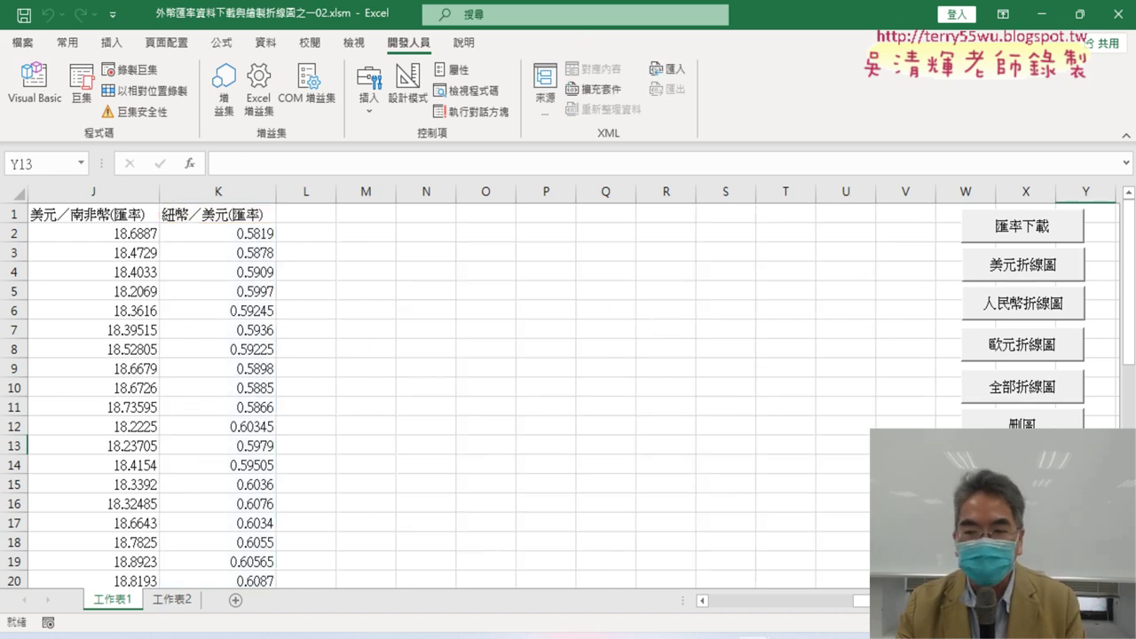
{"action": "left_click", "coordinate": [1012, 391]}
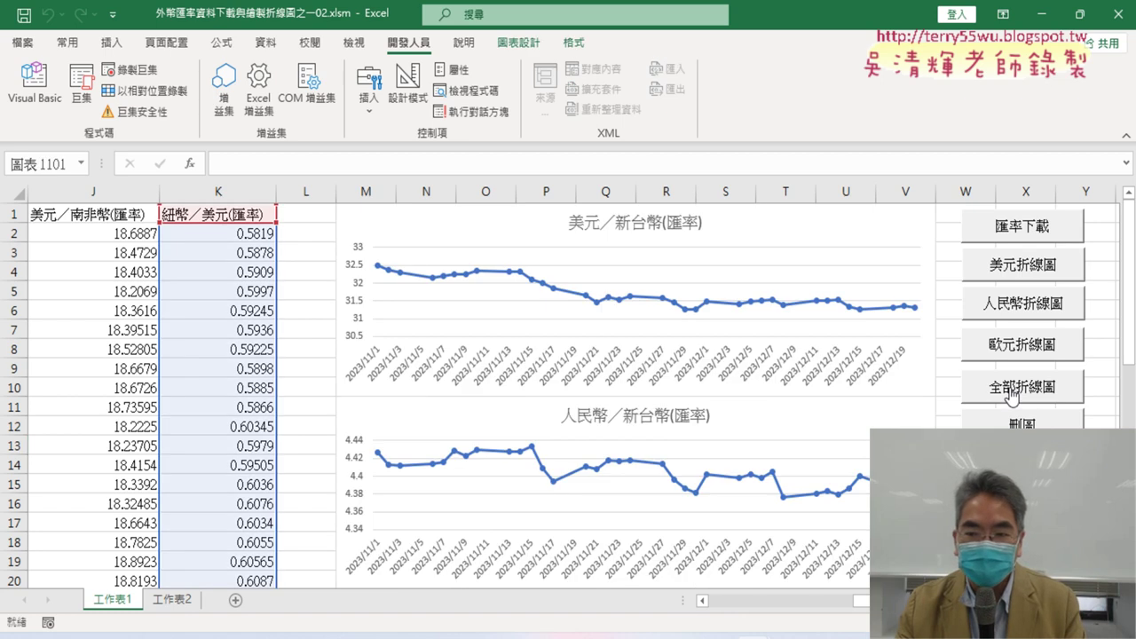
Step: Delete the stack and draw full-width 美元/新台幣, 人民幣/新台幣 and 歐元/美元 charts individually
{"action": "left_click", "coordinate": [1021, 420]}
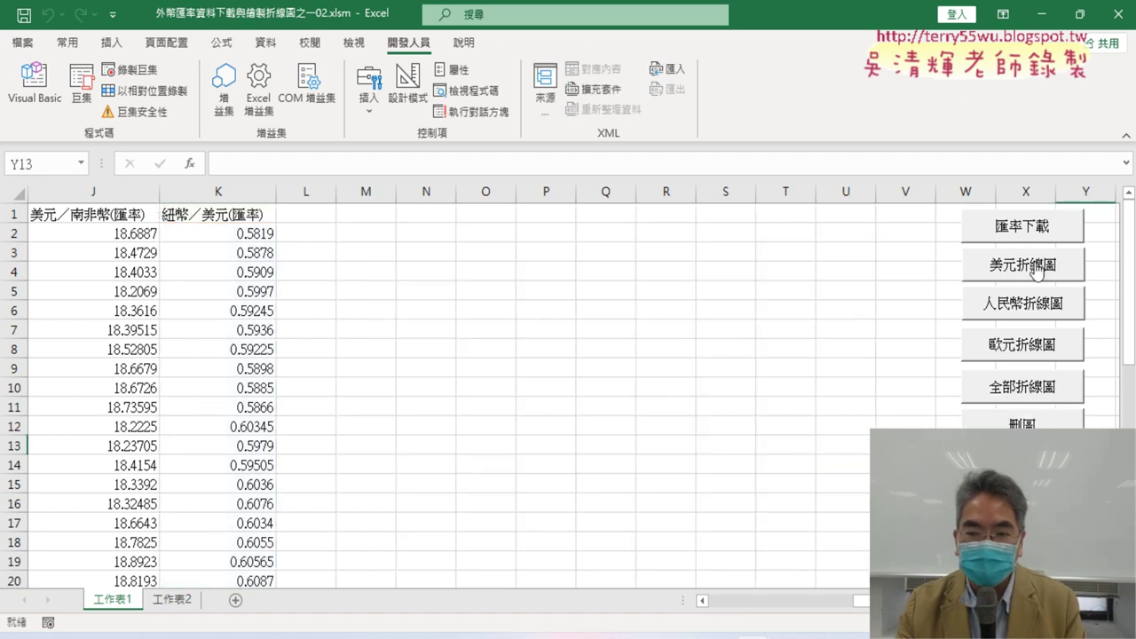
{"action": "left_click", "coordinate": [1037, 271]}
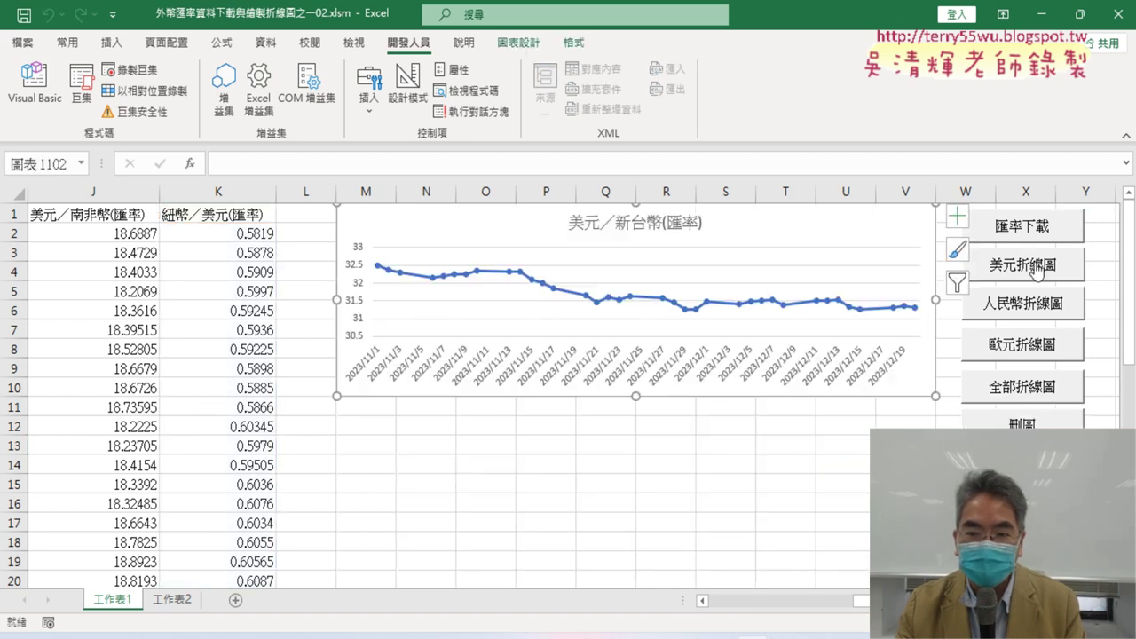
{"action": "left_click", "coordinate": [1025, 311]}
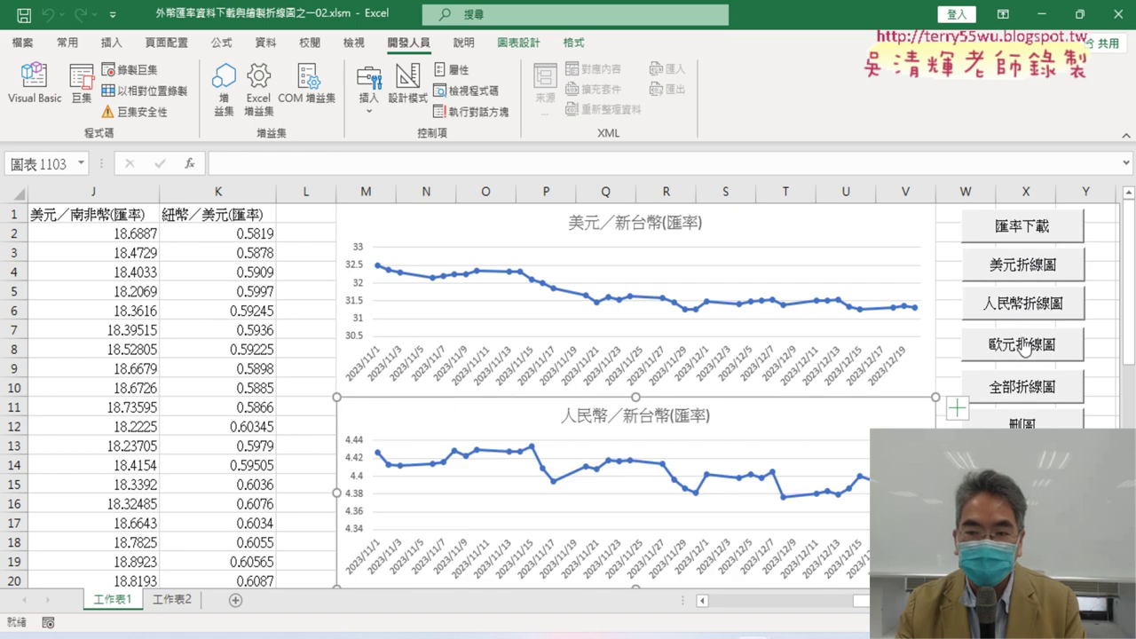
{"action": "left_click", "coordinate": [1025, 346]}
{"action": "scroll", "coordinate": [672, 355], "scroll_direction": "down", "scroll_amount": 2}
{"action": "scroll", "coordinate": [671, 347], "scroll_direction": "down", "scroll_amount": 1}
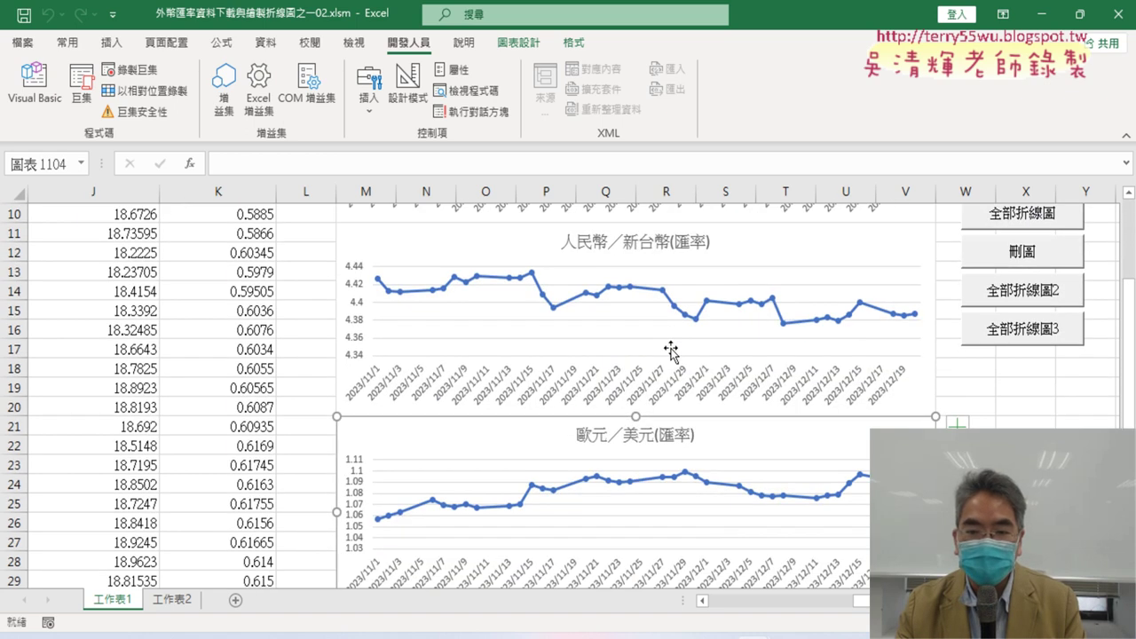
{"action": "scroll", "coordinate": [672, 328], "scroll_direction": "up", "scroll_amount": 3}
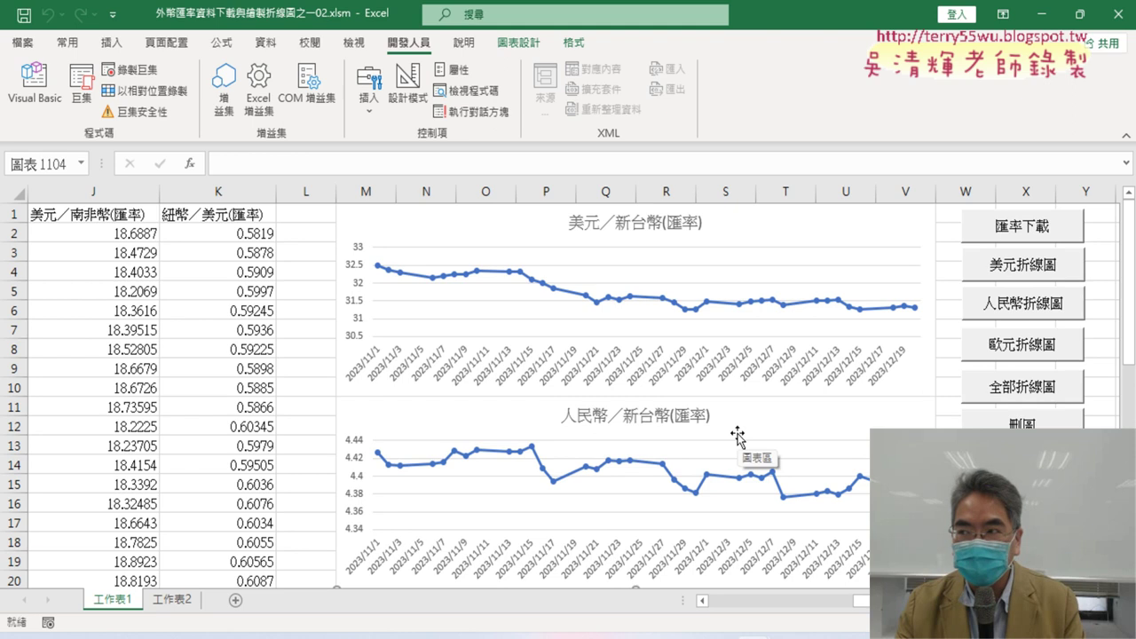